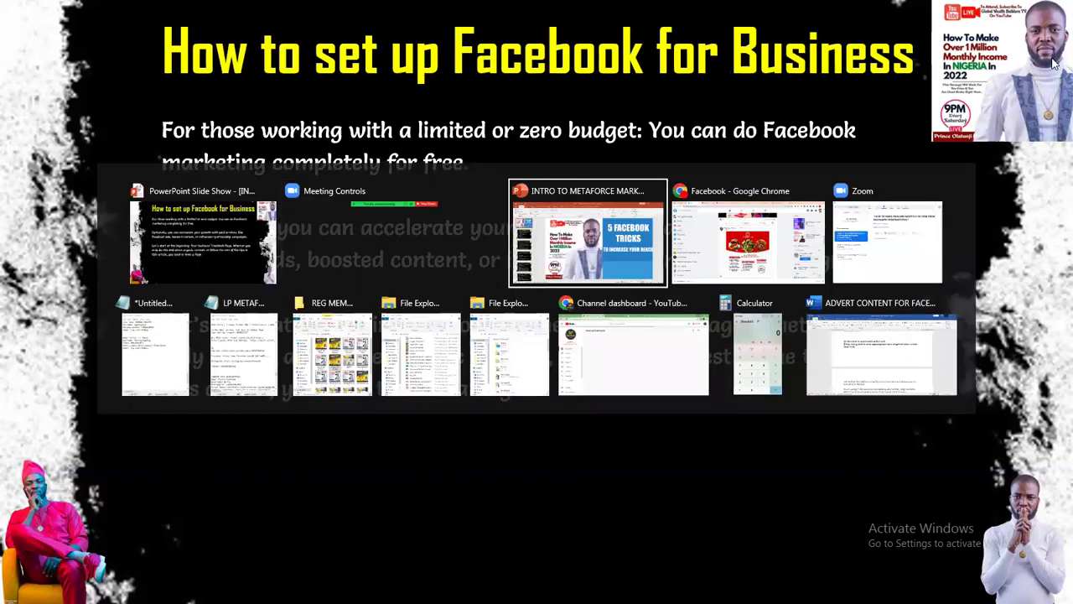
# Step: In Facebook, bring up the Pages and profiles list of all managed Pages
pyautogui.hotkey('alt', 'Tab')
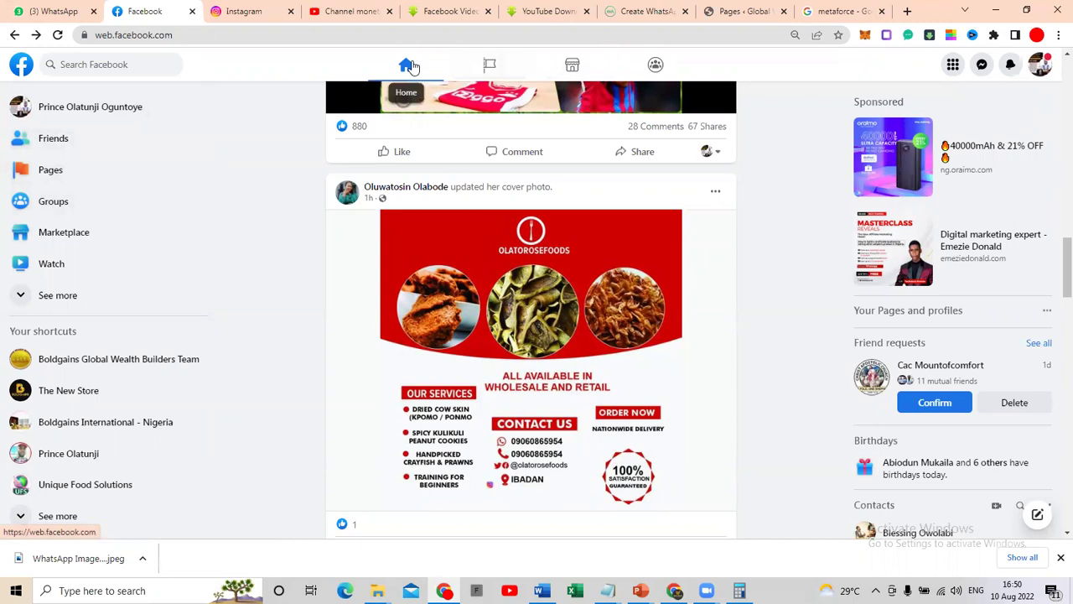
pyautogui.click(50, 170)
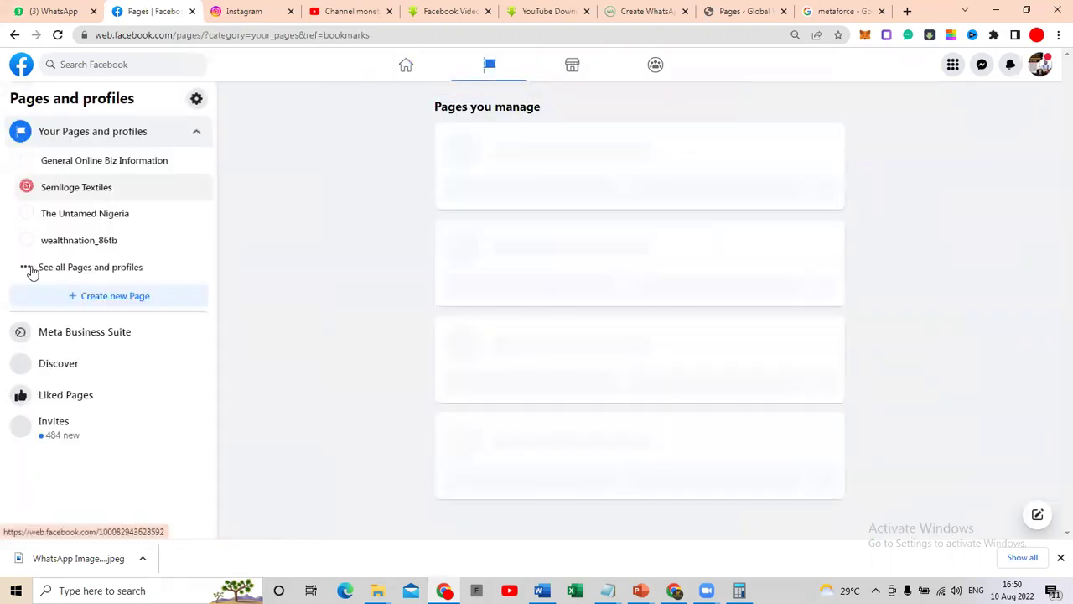
pyautogui.click(32, 268)
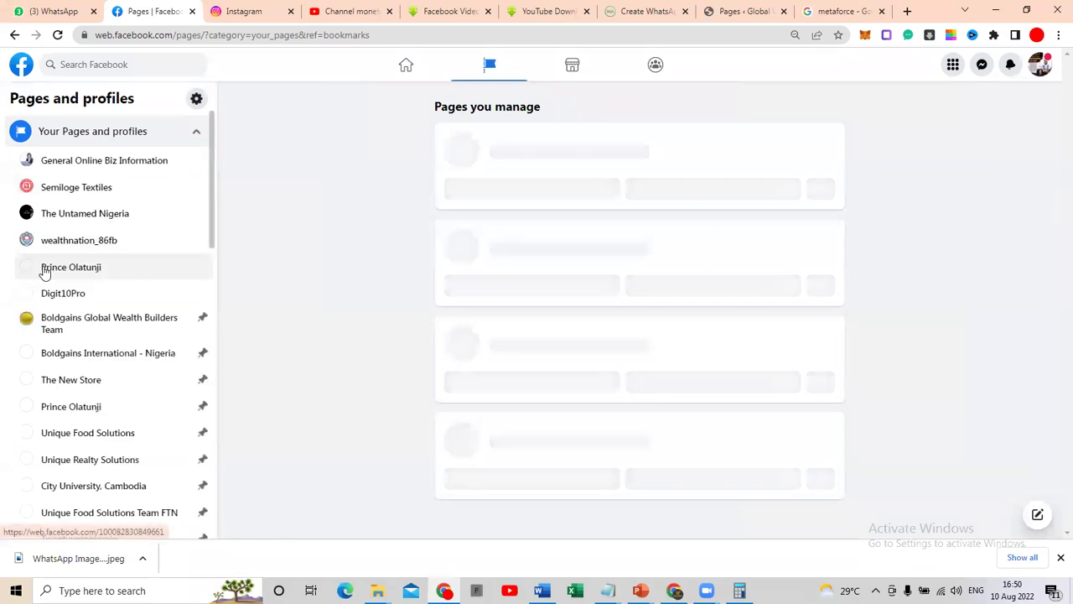
pyautogui.scroll(-4, 213, 209)
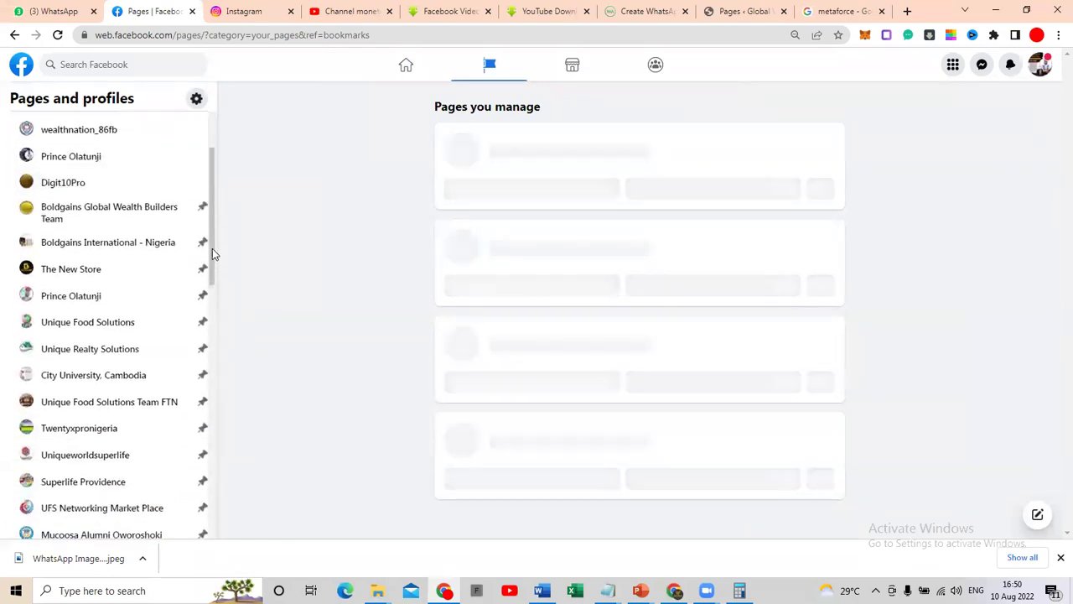
pyautogui.scroll(-6, 199, 336)
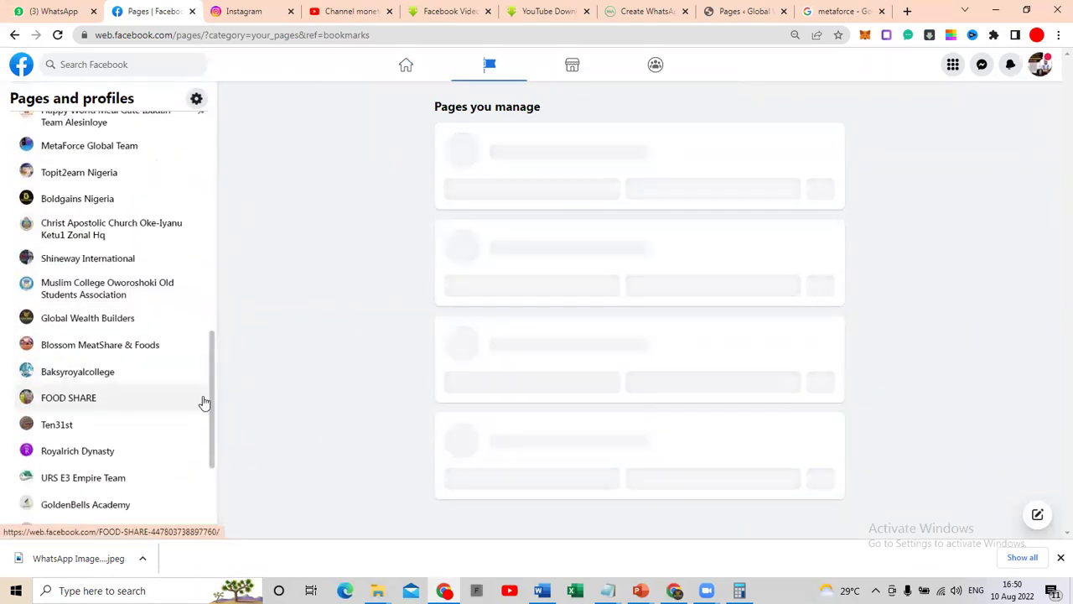
pyautogui.scroll(-3, 210, 444)
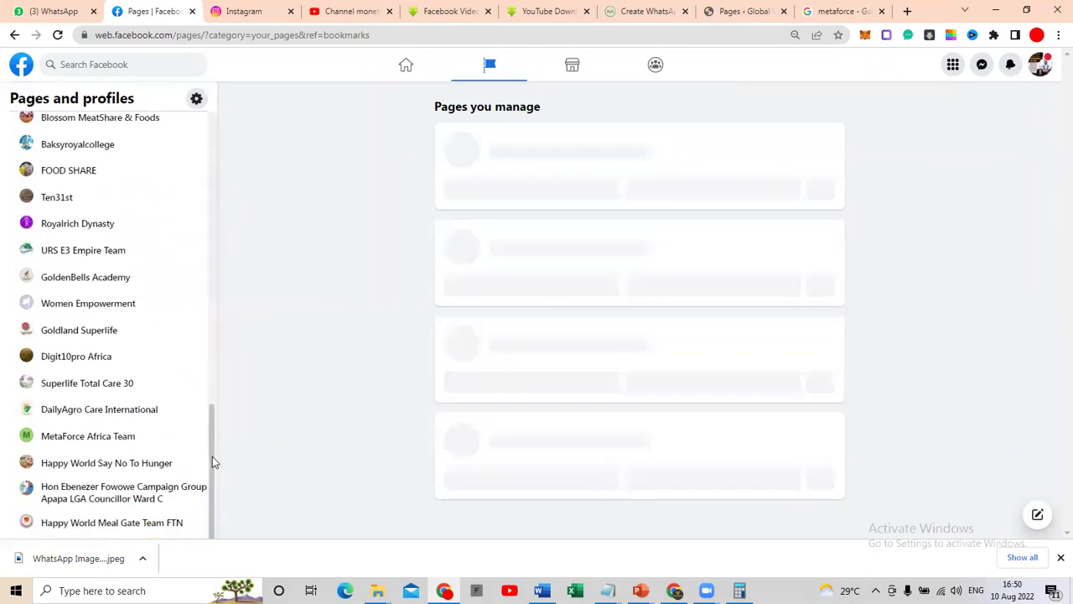
pyautogui.scroll(5, 223, 335)
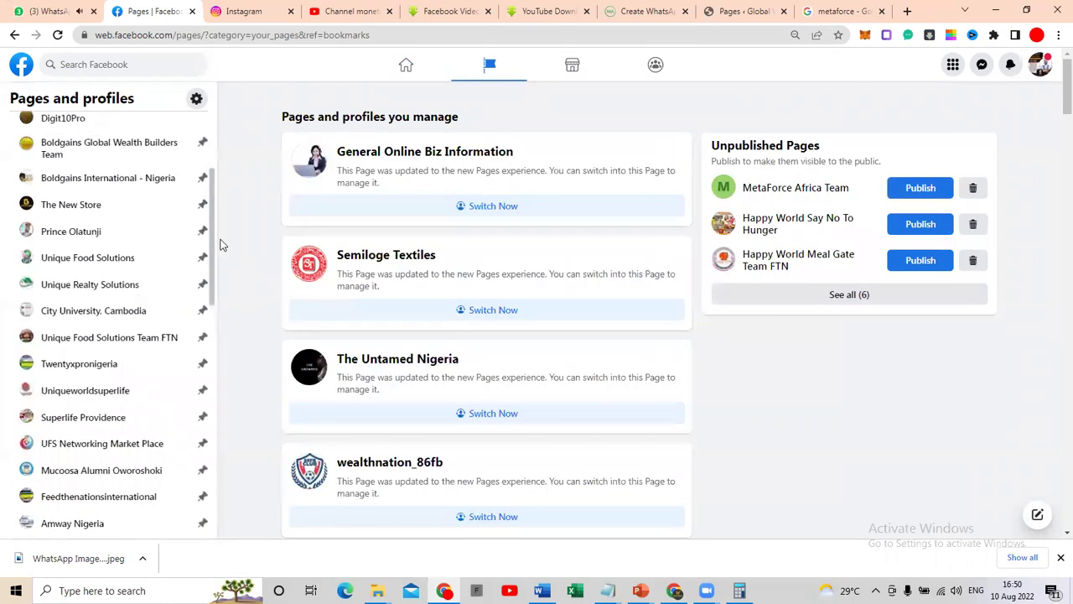
pyautogui.scroll(2, 219, 233)
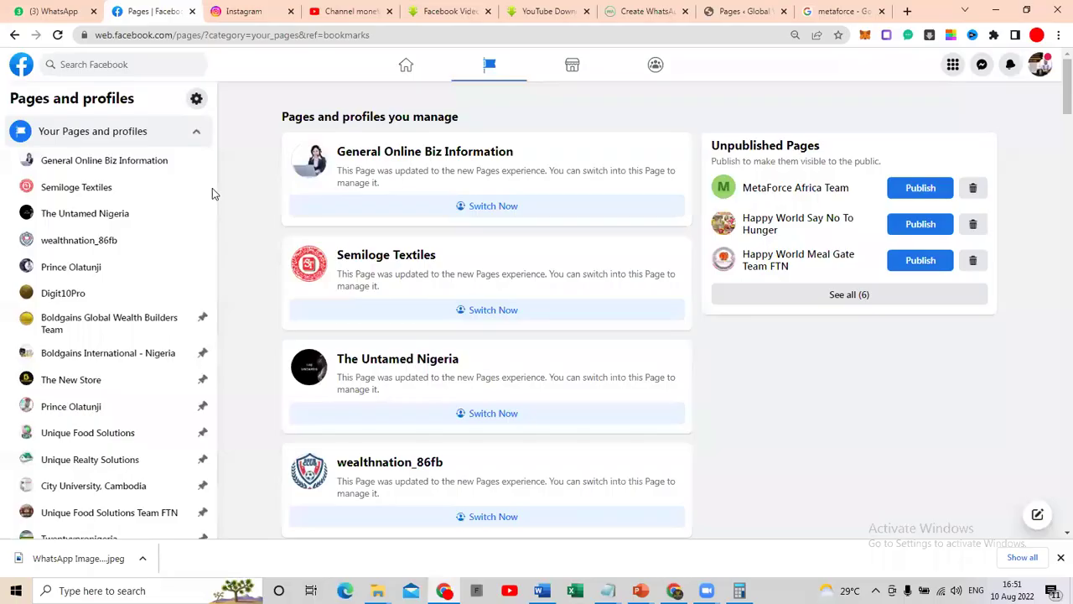
pyautogui.click(407, 65)
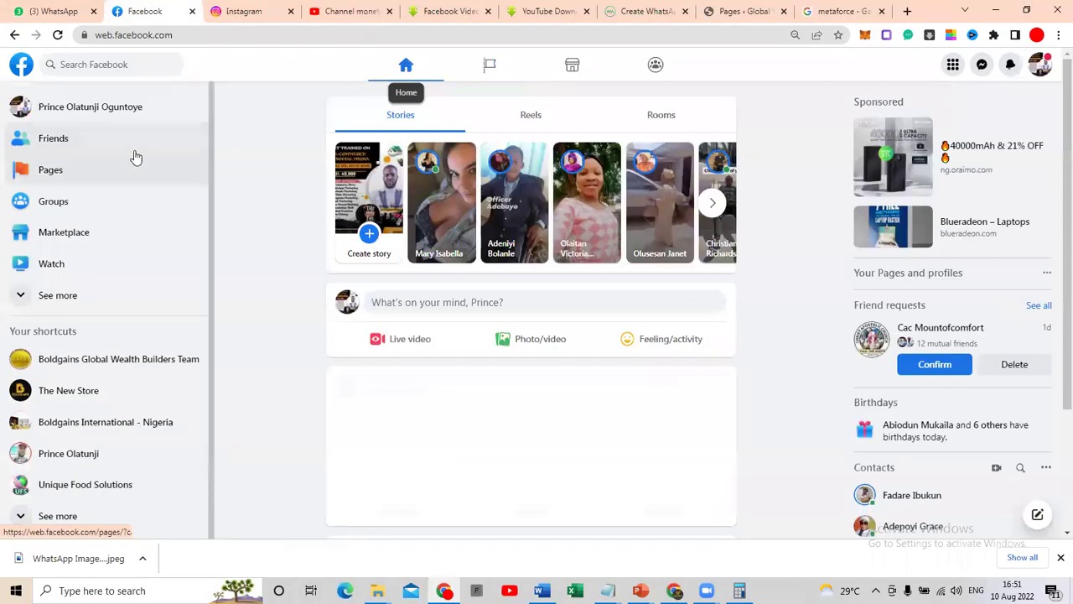
pyautogui.click(50, 172)
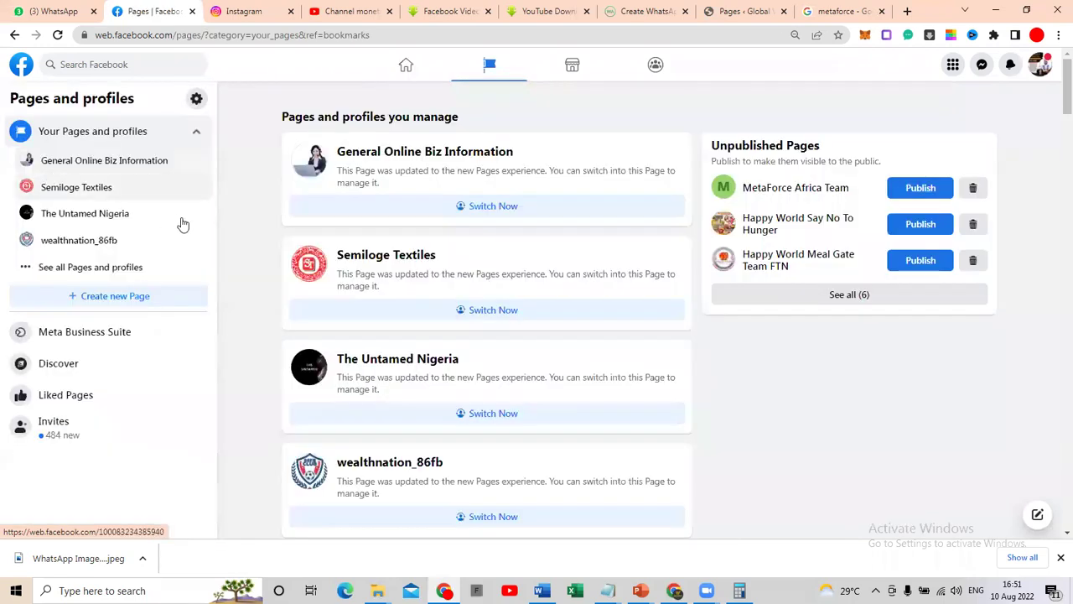
# Step: Begin a new Page and enter 'Global Academy' as its Page name
pyautogui.click(126, 299)
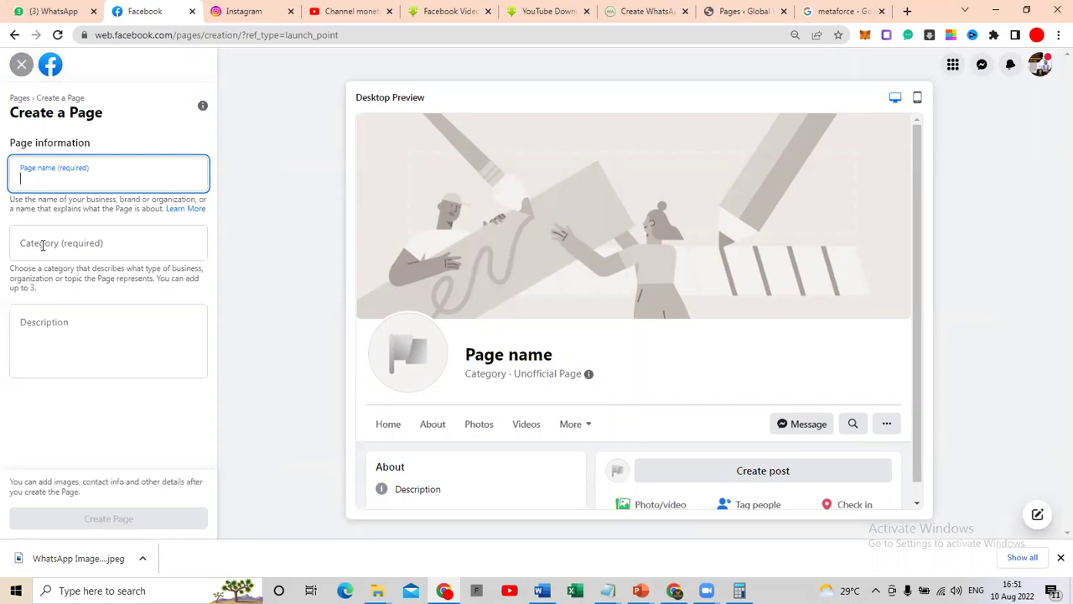
pyautogui.write('glOBA')
pyautogui.press('BackSpace')
pyautogui.press('BackSpace')
pyautogui.press('BackSpace')
pyautogui.press('BackSpace')
pyautogui.press('BackSpace')
pyautogui.write('Global ')
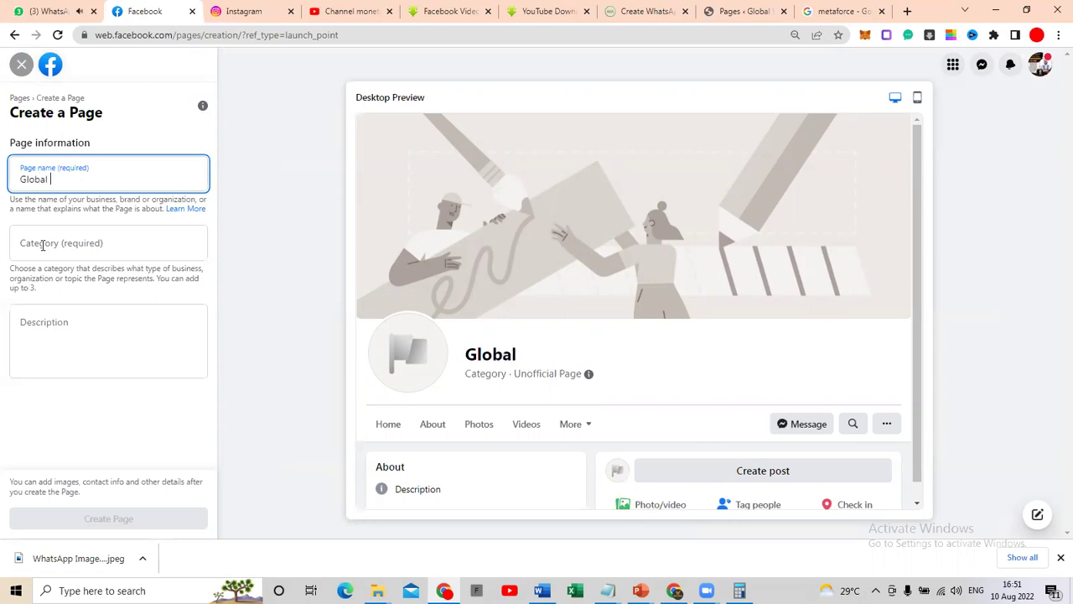
pyautogui.write('M')
pyautogui.press('BackSpace')
pyautogui.write('Academy')
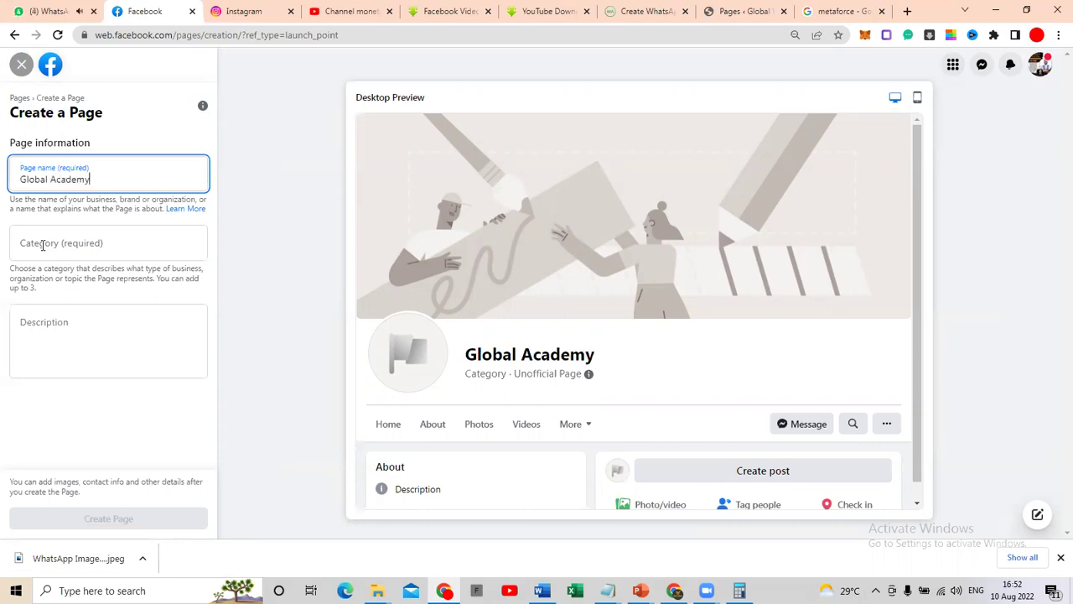
# Step: Choose Advertising Agency as the Page category, then move to the Description field
pyautogui.click(57, 248)
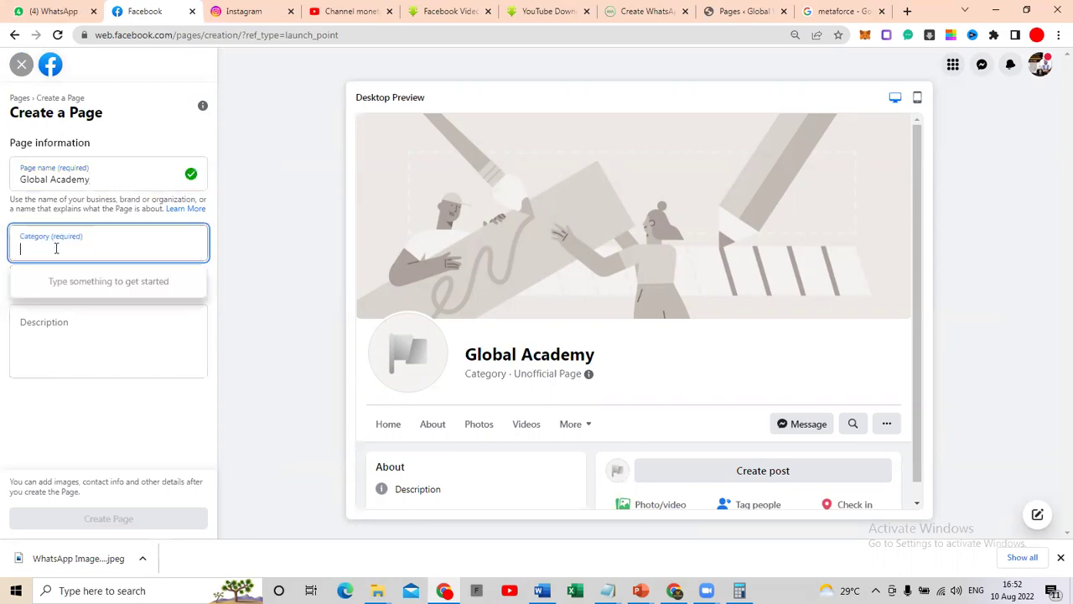
pyautogui.write('ad')
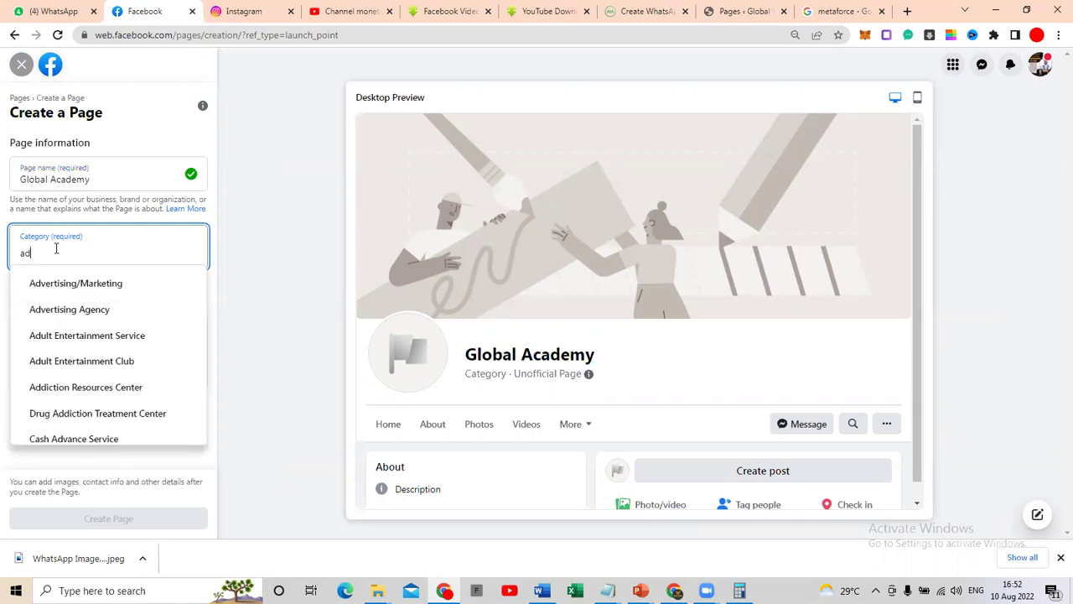
pyautogui.click(76, 310)
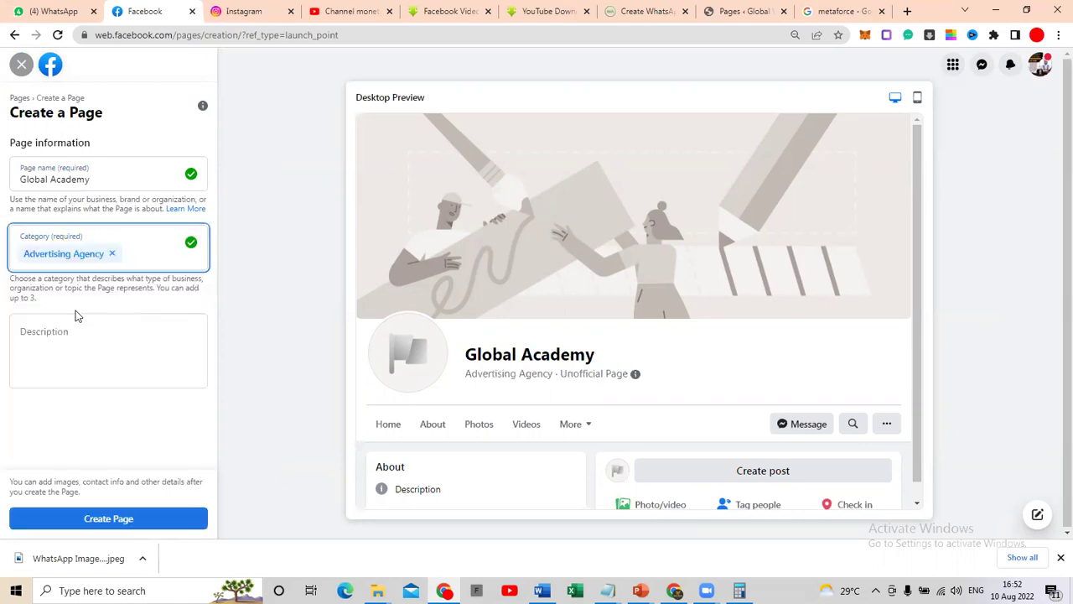
pyautogui.click(52, 338)
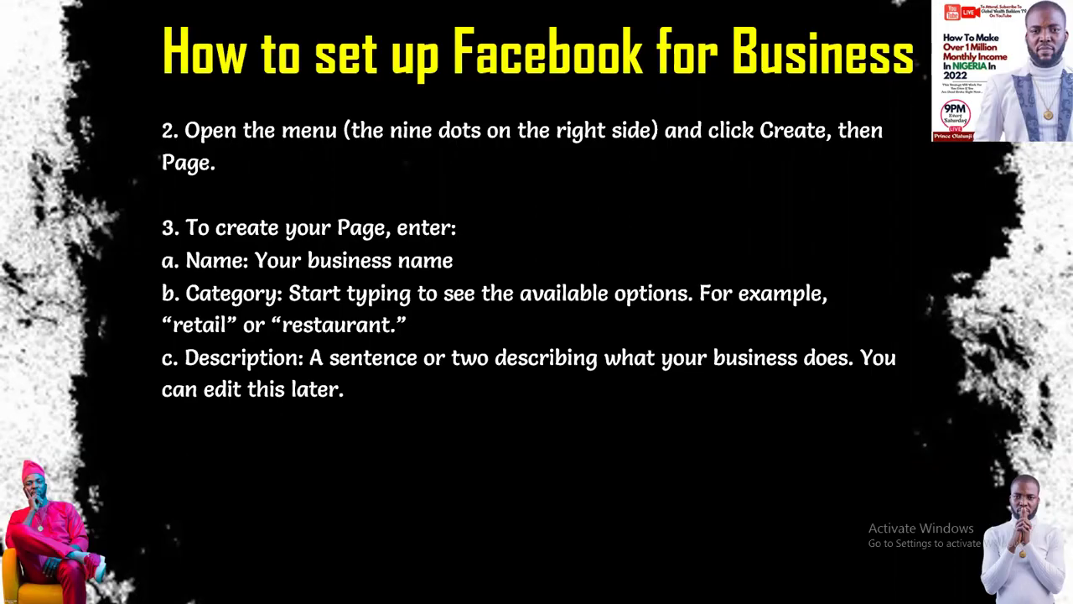
# Step: Enter the description 'Promoting Business for Small Scale Industry' and create the Page
pyautogui.hotkey('alt', 'Tab')
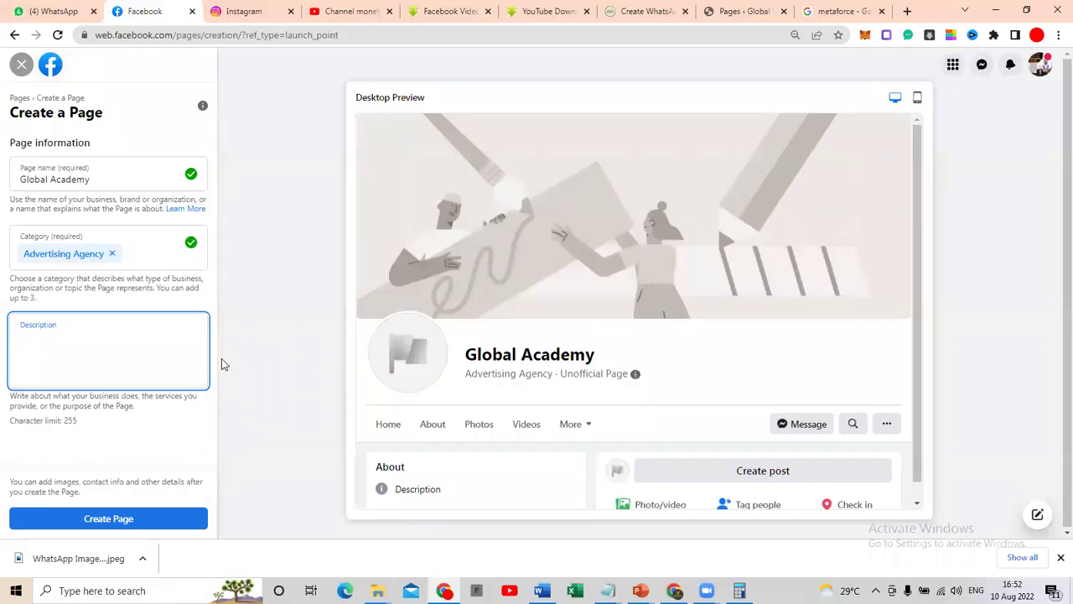
pyautogui.write('Adeverti')
pyautogui.press('BackSpace')
pyautogui.press('BackSpace')
pyautogui.press('BackSpace')
pyautogui.press('BackSpace')
pyautogui.press('BackSpace')
pyautogui.press('BackSpace')
pyautogui.press('BackSpace')
pyautogui.press('BackSpace')
pyautogui.write('Promoting Bus')
pyautogui.press('BackSpace')
pyautogui.press('BackSpace')
pyautogui.write('usiness ')
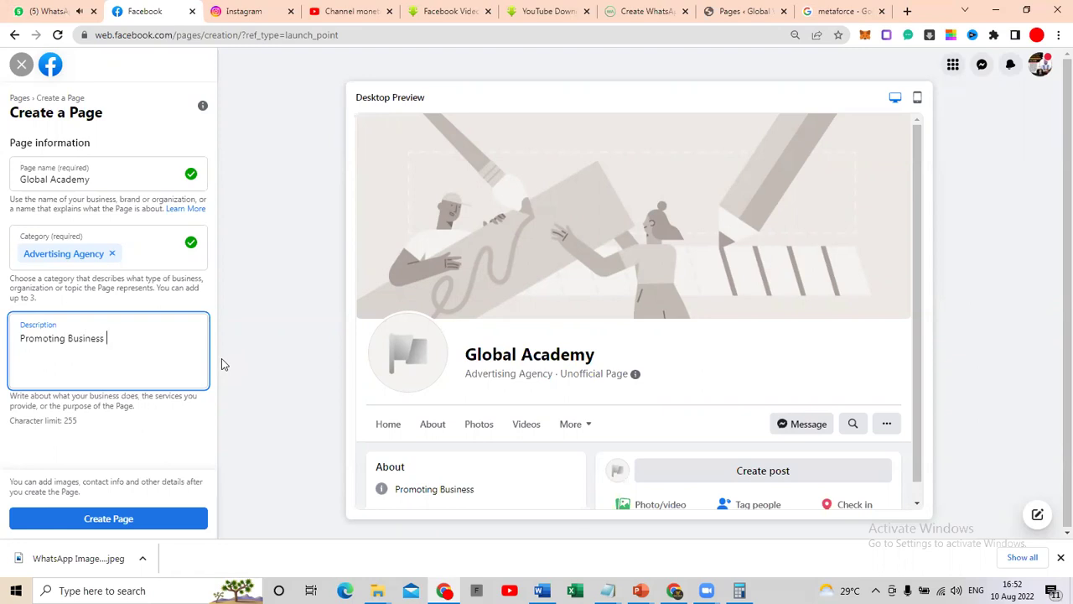
pyautogui.write('for Small Scall')
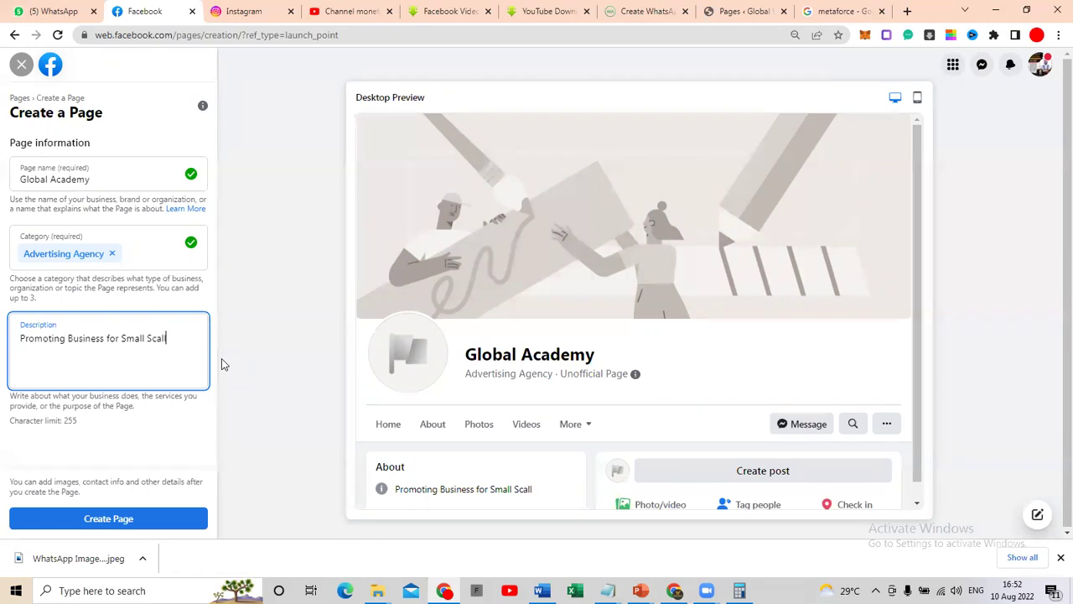
pyautogui.press('BackSpace')
pyautogui.write('e Industry')
pyautogui.click(98, 521)
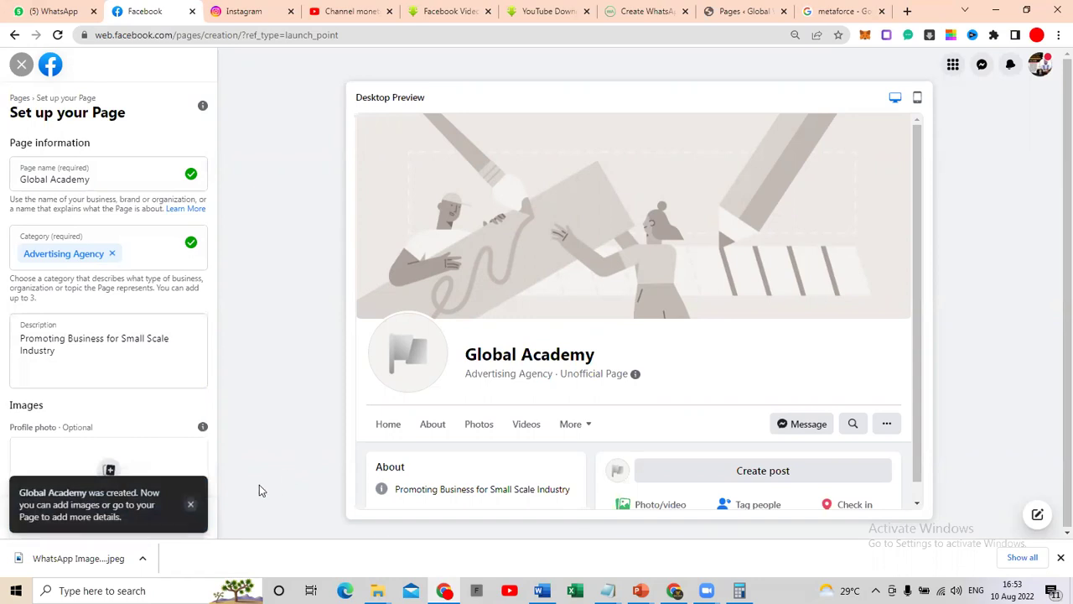
# Step: Upload an image from the Downloads folder as the Global Academy profile picture
pyautogui.click(191, 504)
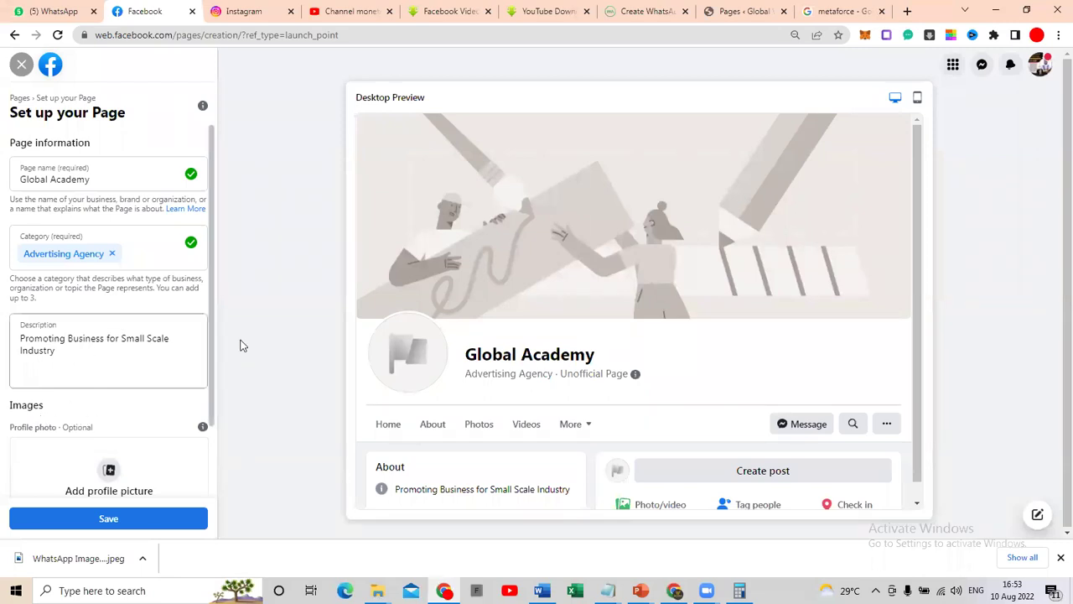
pyautogui.scroll(-1, 212, 349)
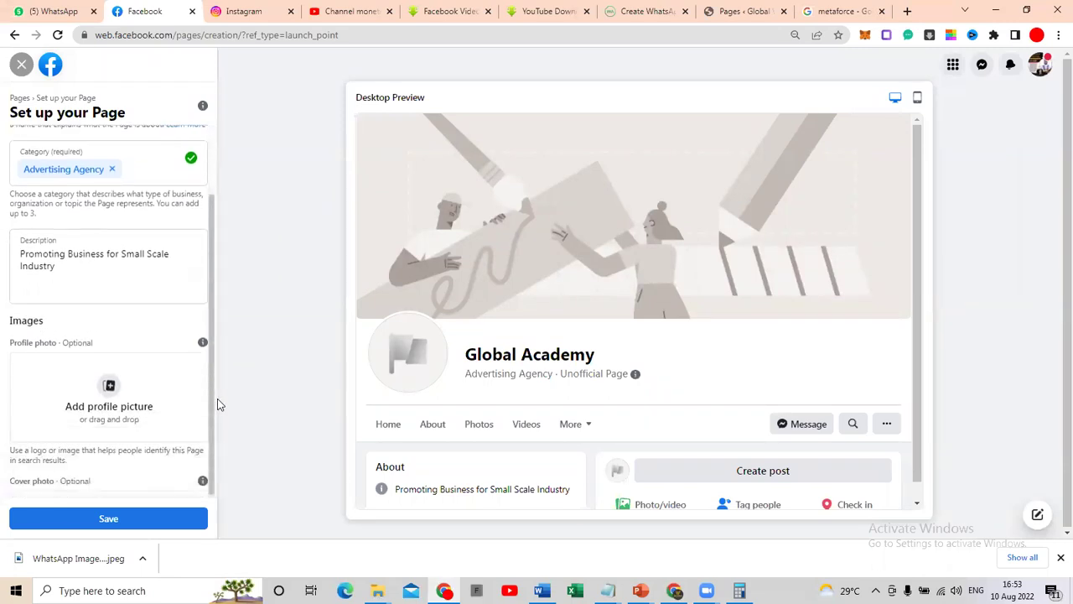
pyautogui.click(114, 387)
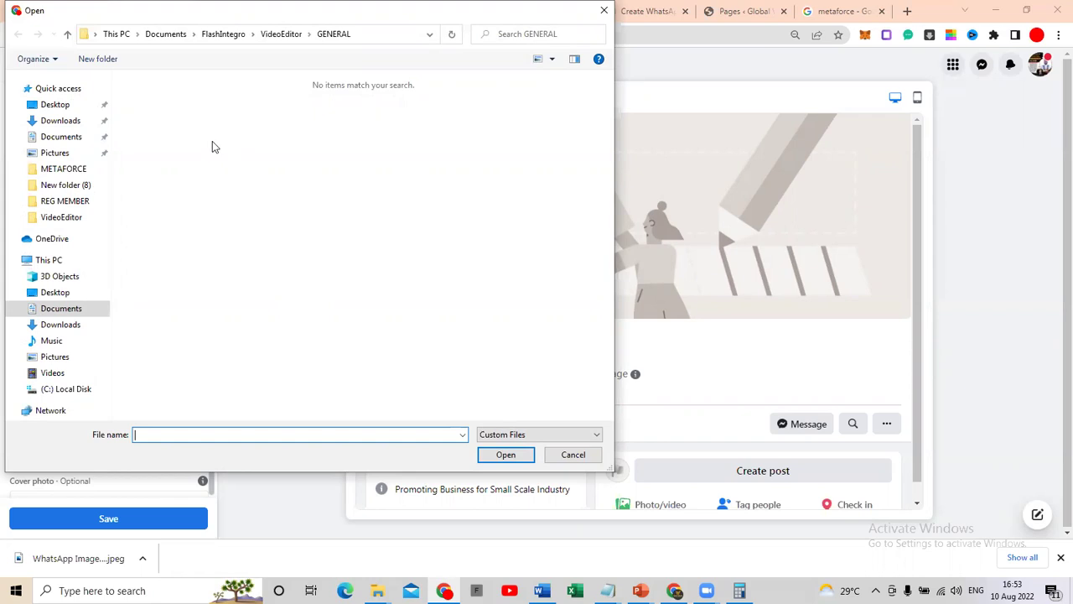
pyautogui.click(60, 122)
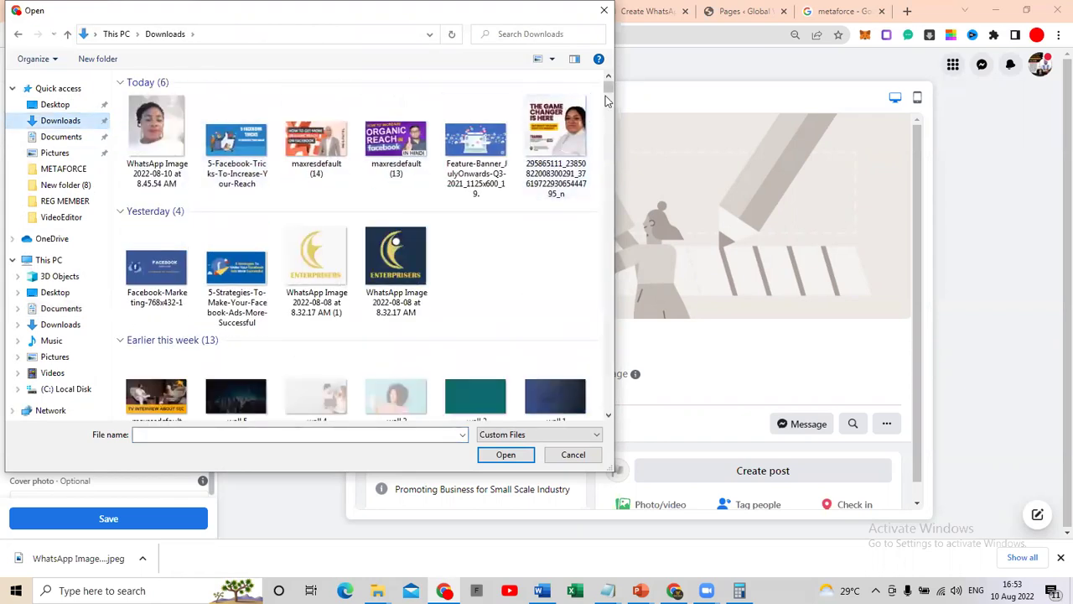
pyautogui.moveTo(612, 90); pyautogui.dragTo(612, 100)
pyautogui.doubleClick(577, 198)
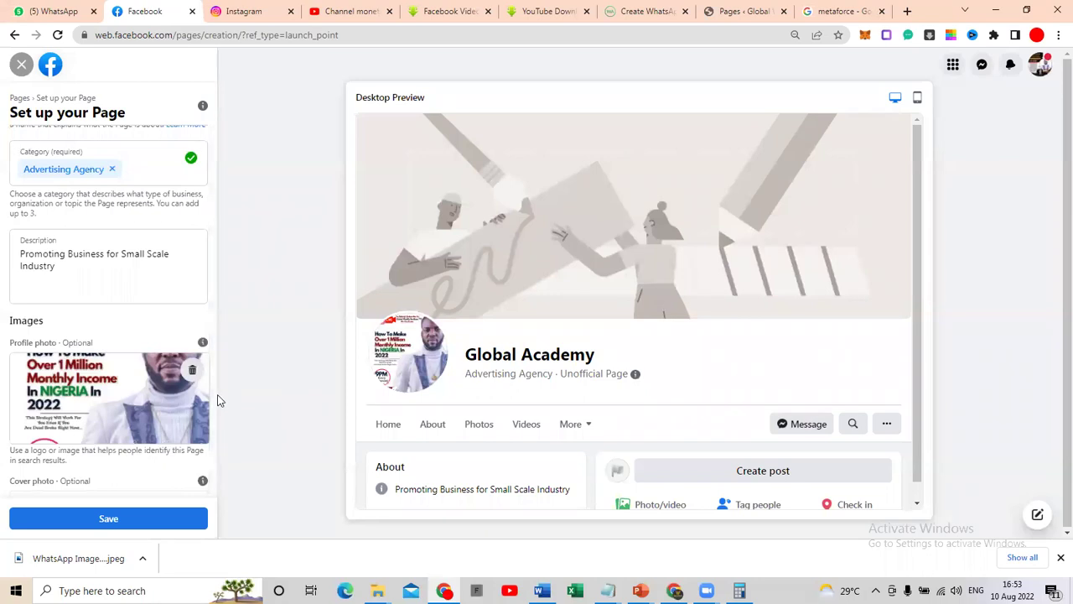
pyautogui.moveTo(215, 400); pyautogui.dragTo(210, 464)
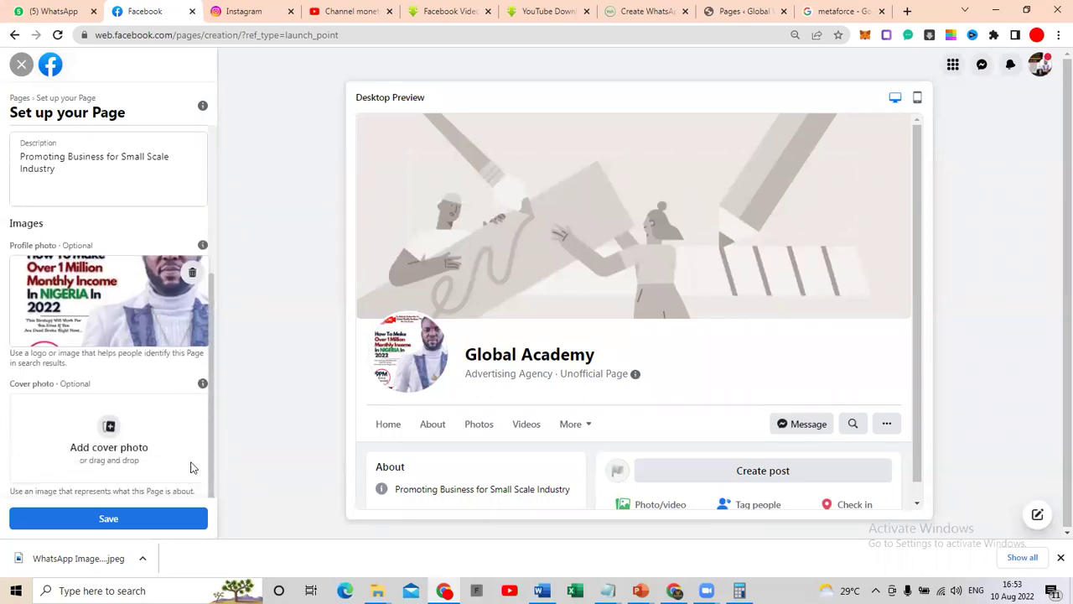
# Step: Set WALL 19 from the METAFORCE folder as the cover photo, shift it lower, and save
pyautogui.click(126, 436)
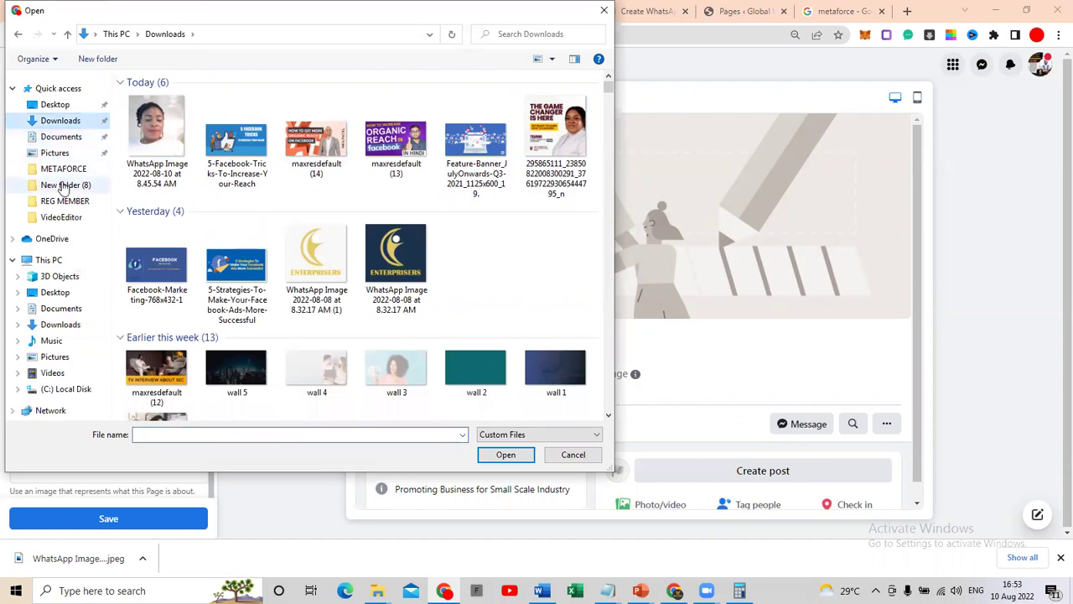
pyautogui.click(63, 168)
pyautogui.click(317, 209)
pyautogui.scroll(-10, 317, 210)
pyautogui.click(317, 150)
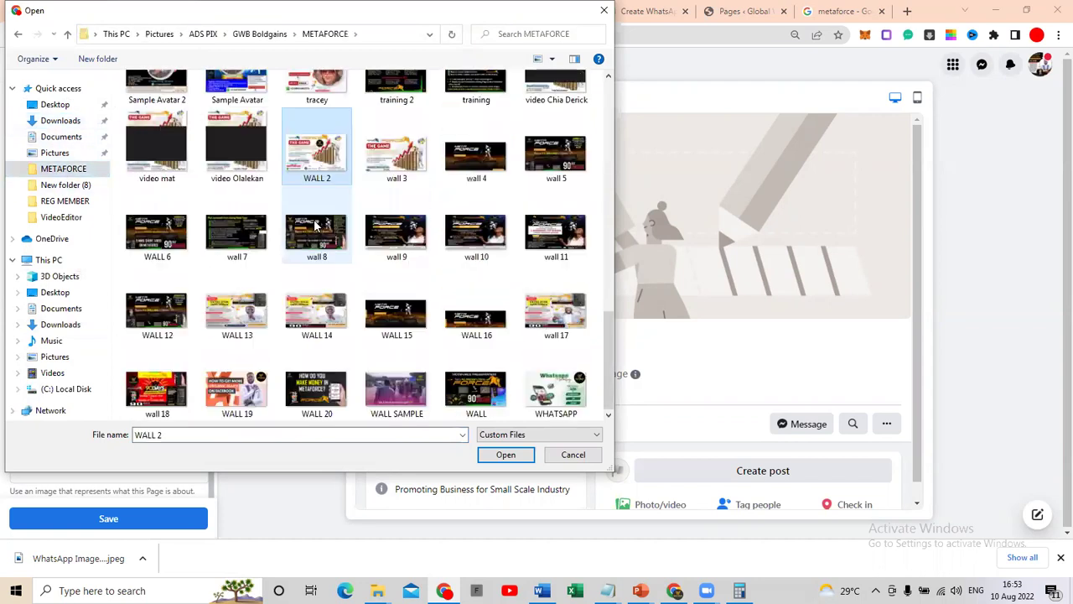
pyautogui.click(240, 387)
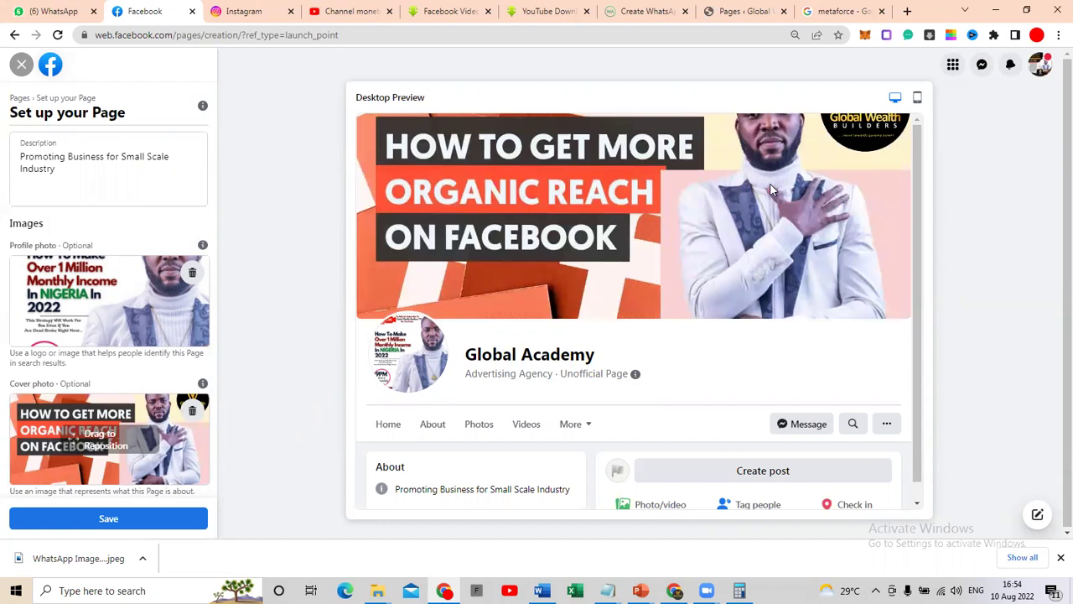
pyautogui.moveTo(166, 444); pyautogui.dragTo(170, 460)
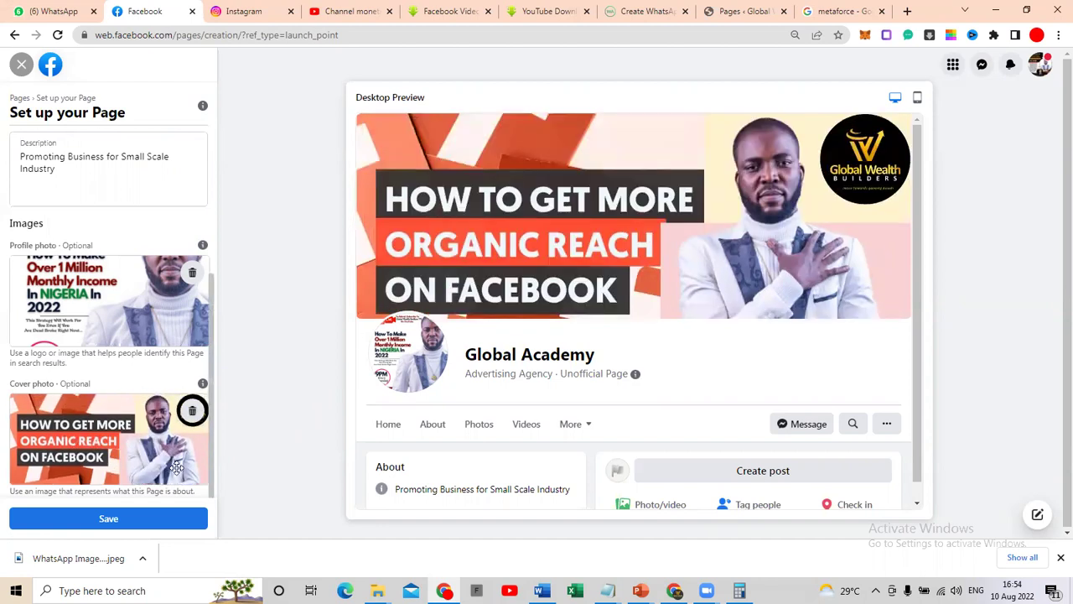
pyautogui.click(107, 521)
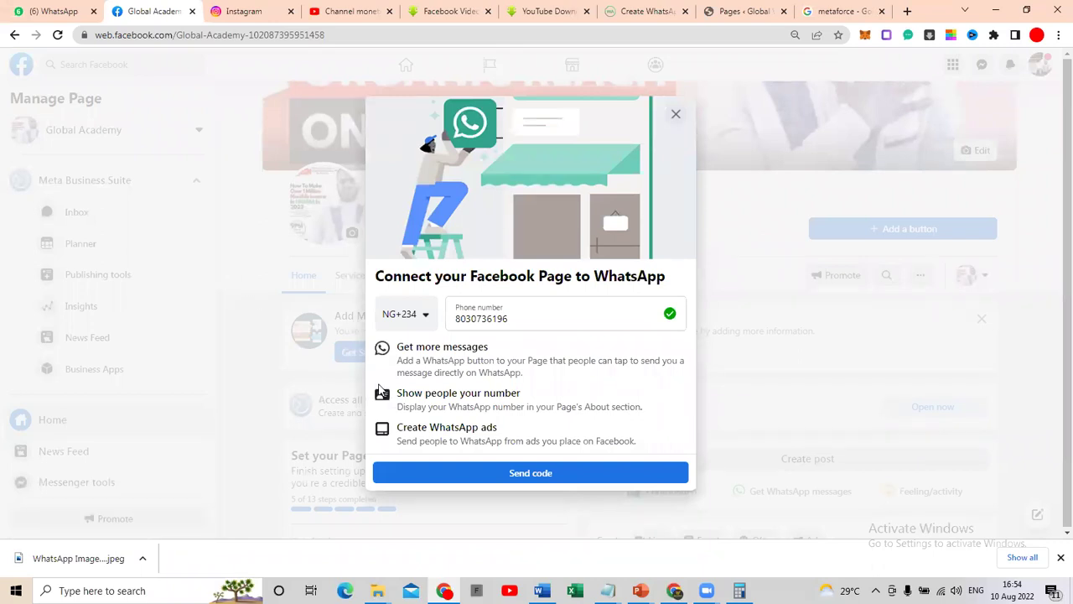
# Step: Send the WhatsApp verification code, enter the received code, and confirm it
pyautogui.click(527, 474)
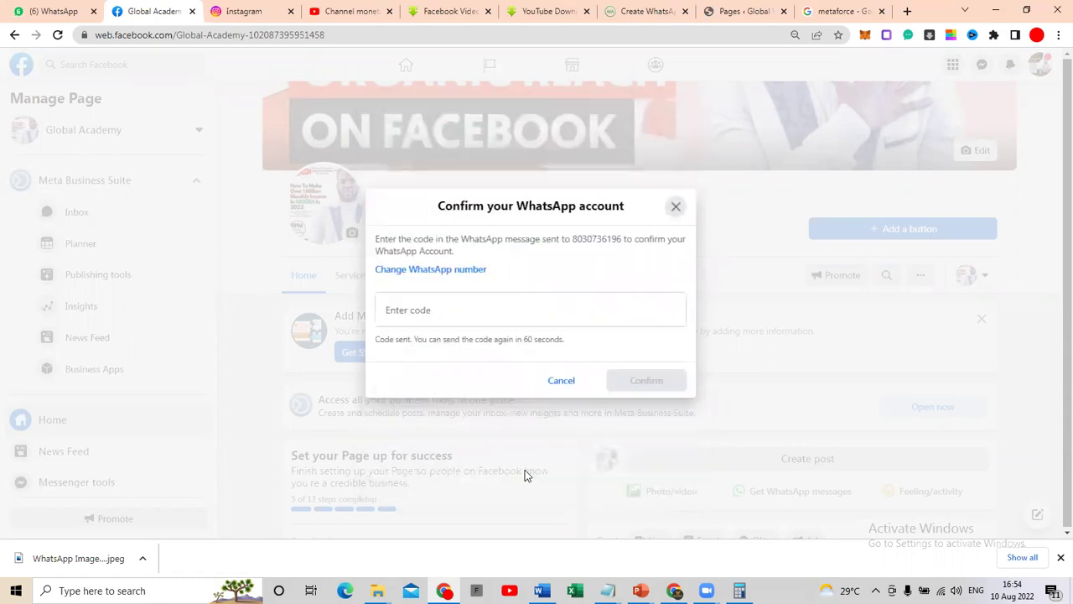
pyautogui.click(430, 314)
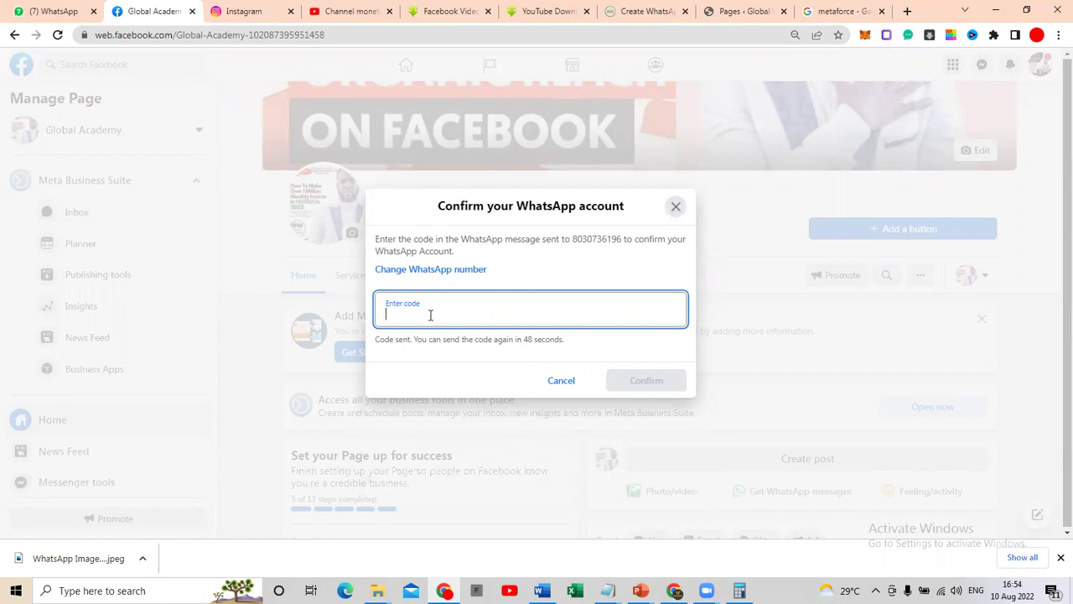
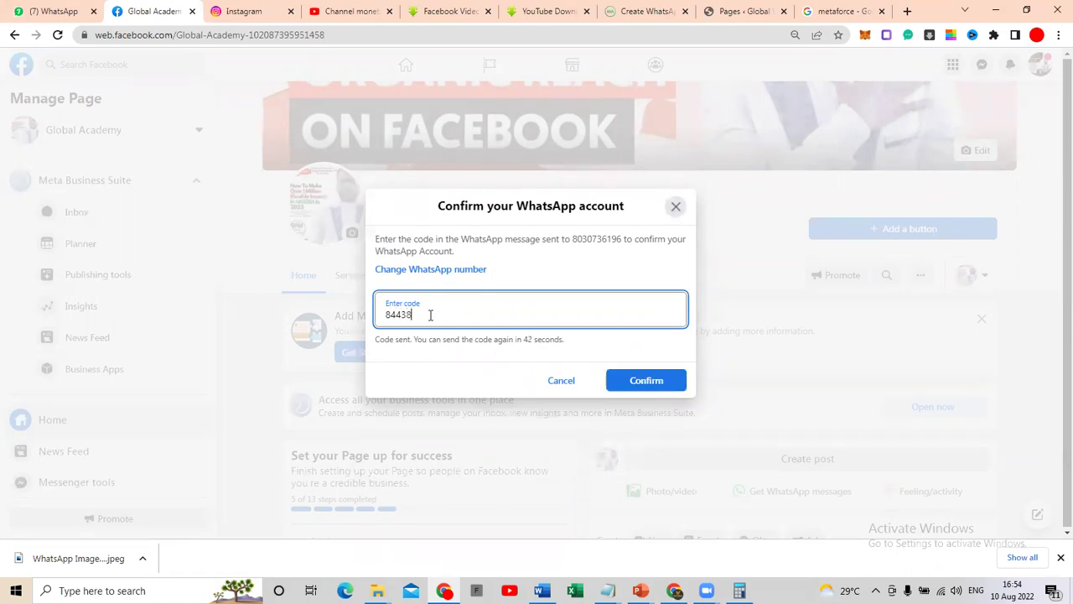
pyautogui.click(637, 382)
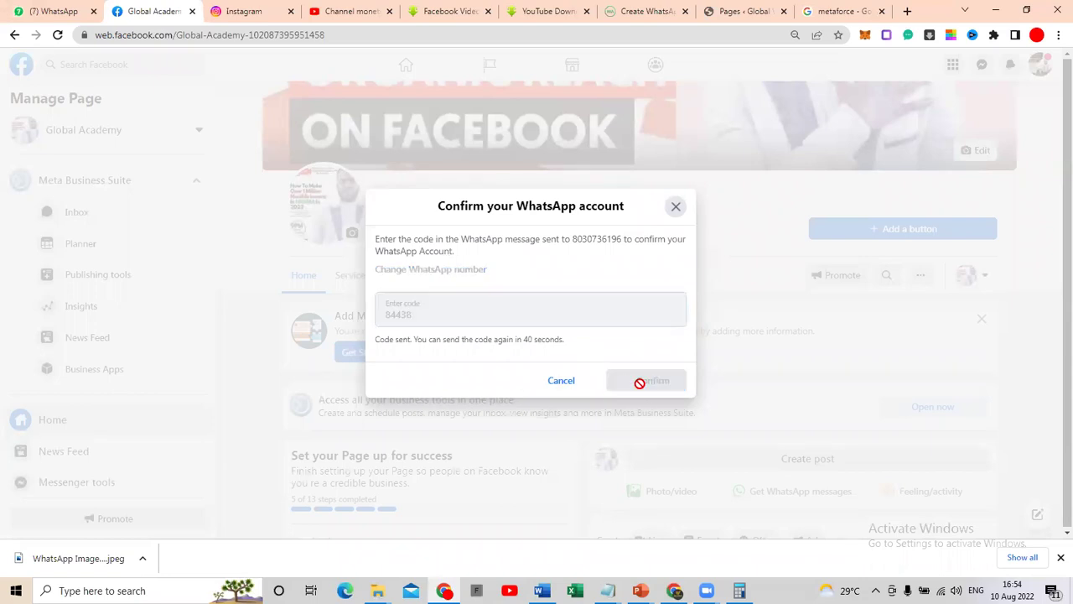
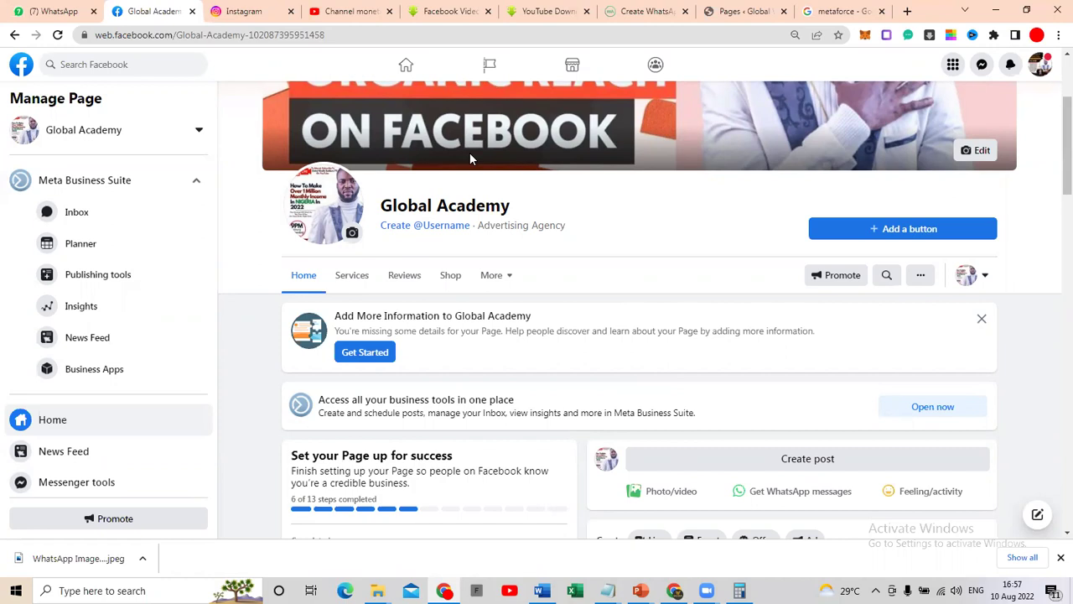
# Step: Open the Create Page username dialog from under the Global Academy page name
pyautogui.click(432, 232)
# Step: Try the usernames globalacademy, globalwealthacademy and globalacademyofficial, which are not available
pyautogui.click(381, 331)
pyautogui.write('globalacademy')
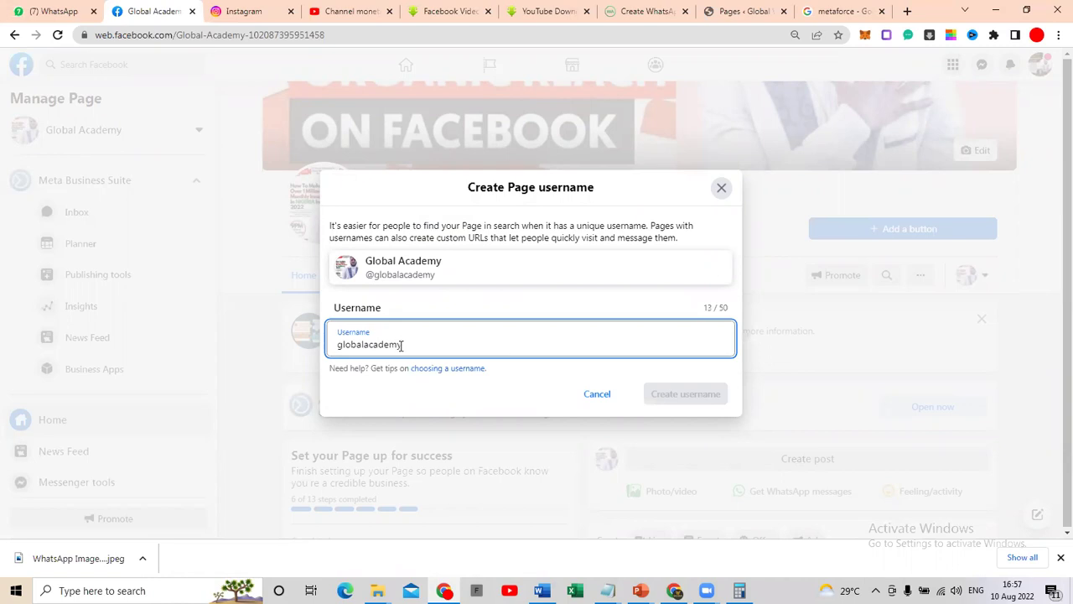
pyautogui.click(441, 396)
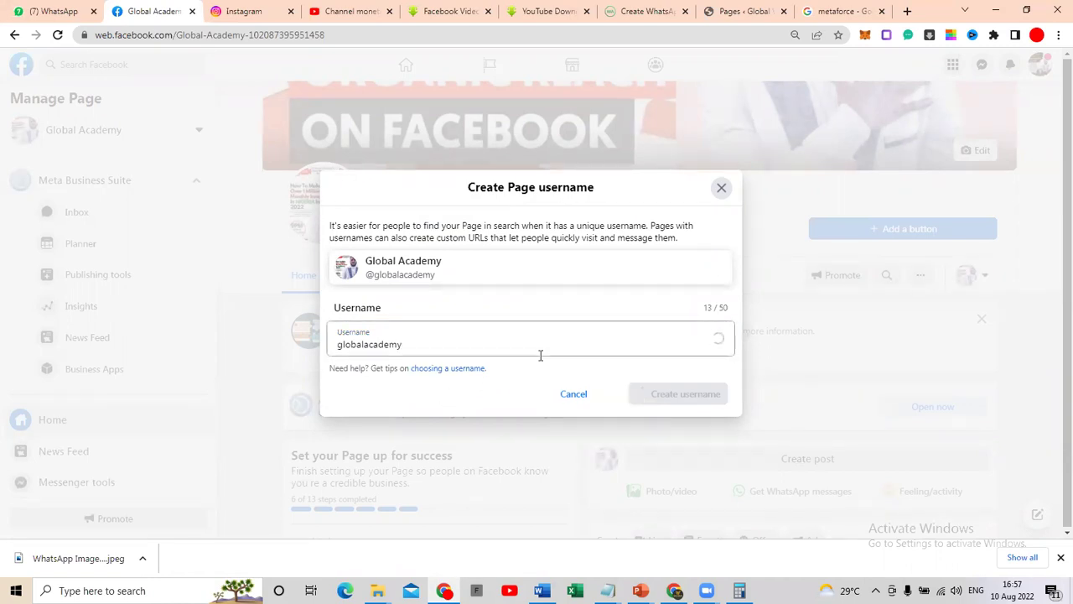
pyautogui.click(508, 348)
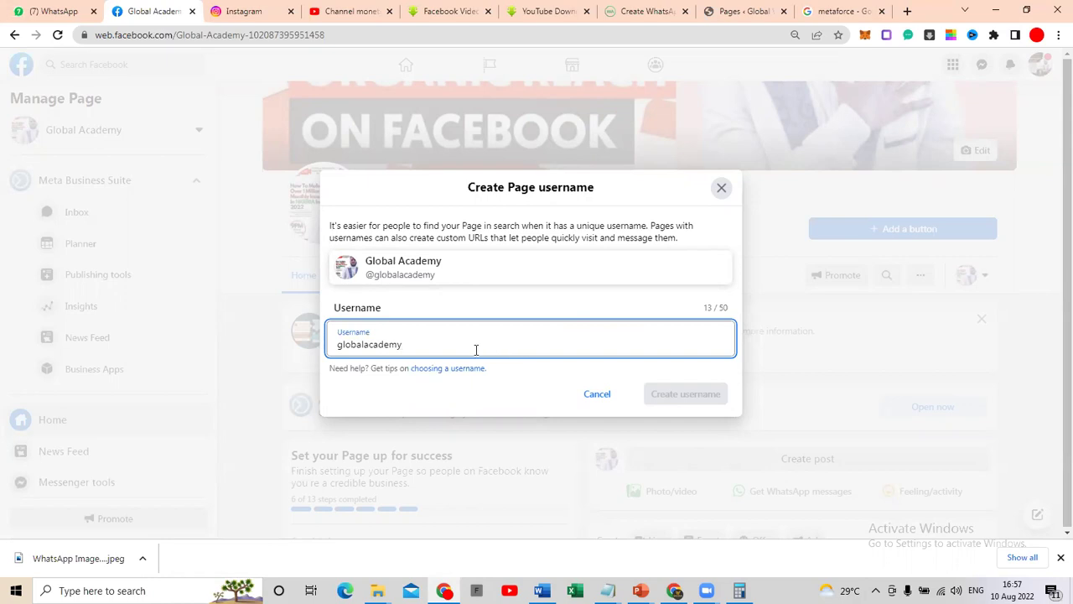
pyautogui.click(364, 343)
pyautogui.write('wealth')
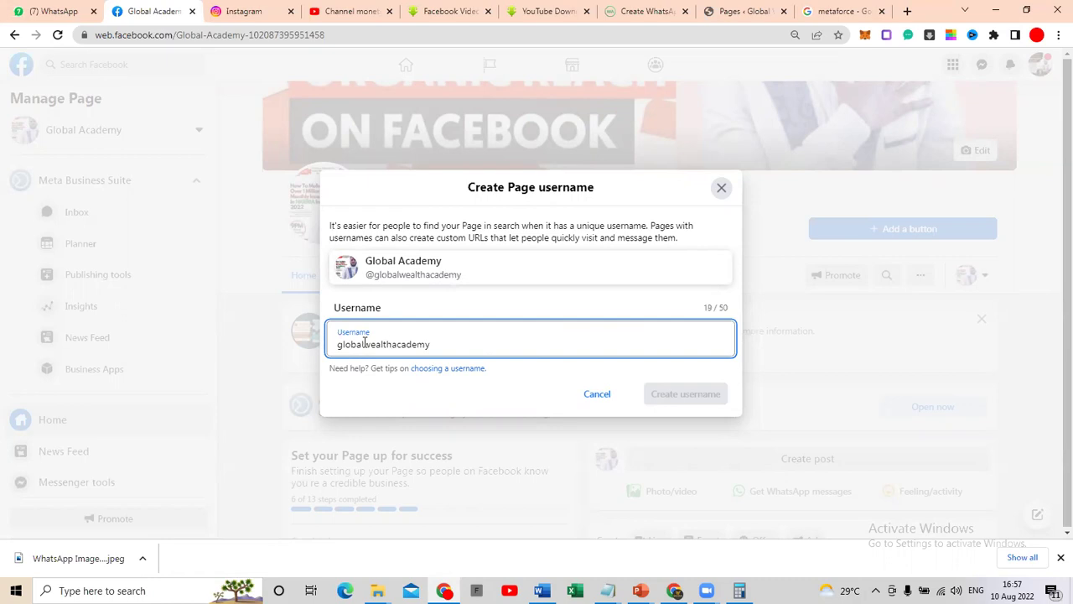
pyautogui.click(508, 391)
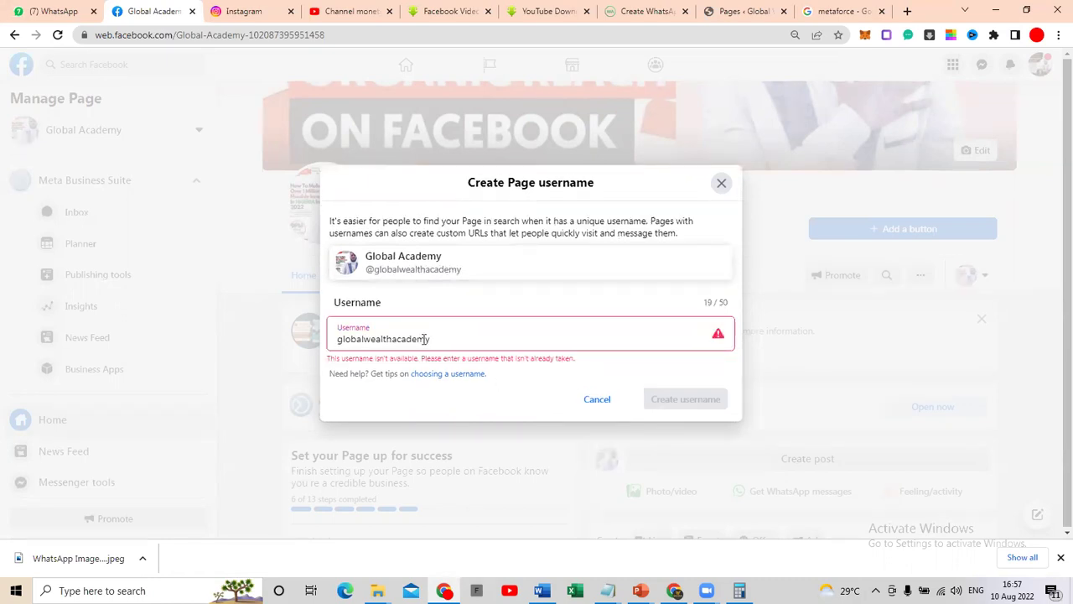
pyautogui.click(390, 339)
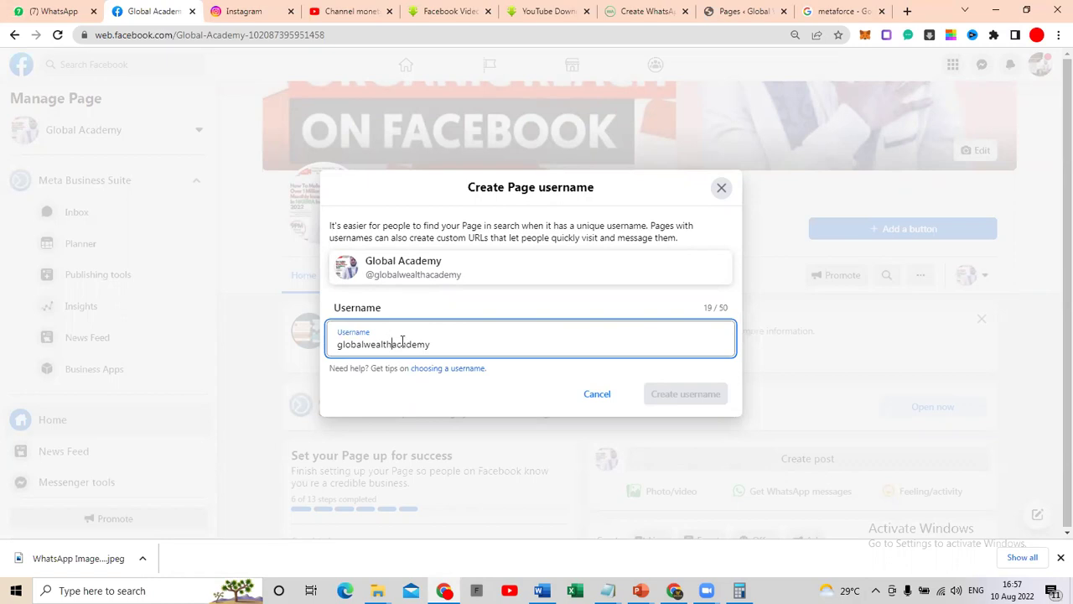
pyautogui.press('BackSpace')
pyautogui.press('BackSpace')
pyautogui.press('BackSpace')
pyautogui.press('BackSpace')
pyautogui.press('BackSpace')
pyautogui.press('BackSpace')
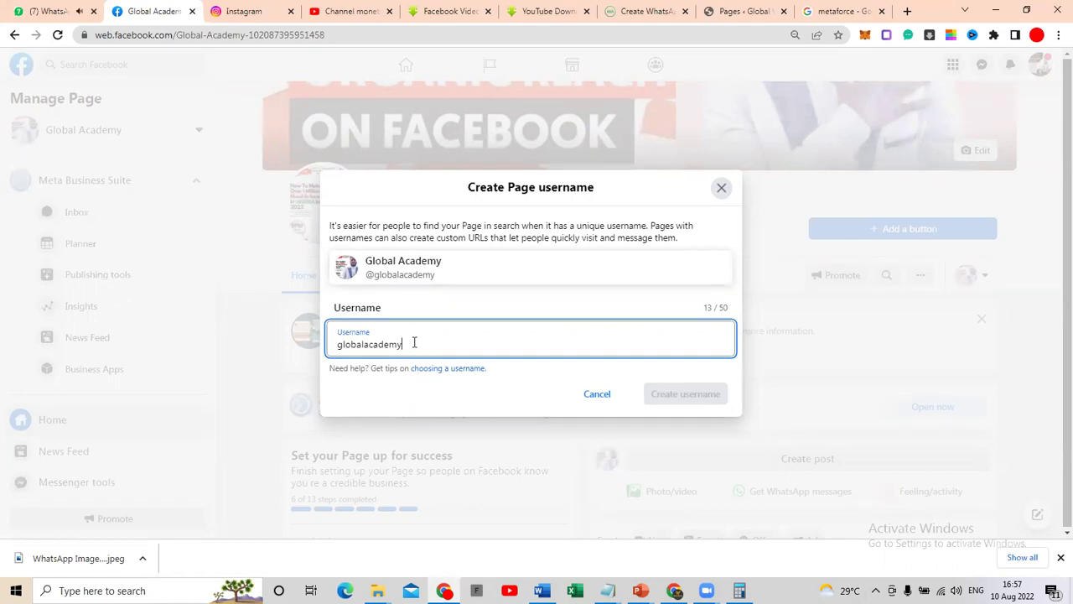
pyautogui.write('official')
pyautogui.click(503, 395)
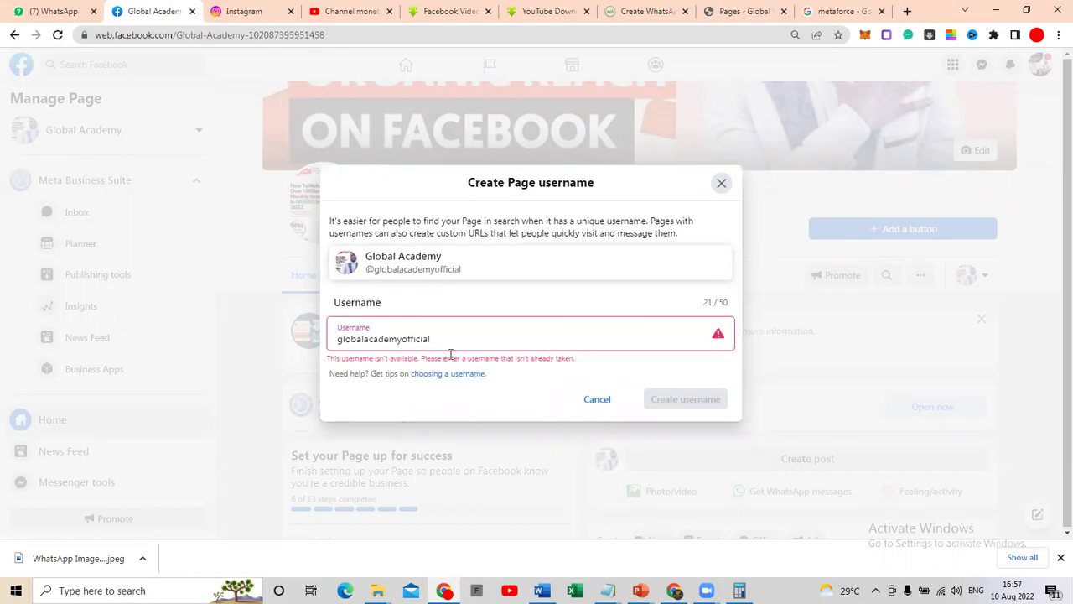
# Step: Change the username to globalacademyconsulting, confirm it's available, create it and close the confirmation
pyautogui.moveTo(431, 340); pyautogui.dragTo(365, 346)
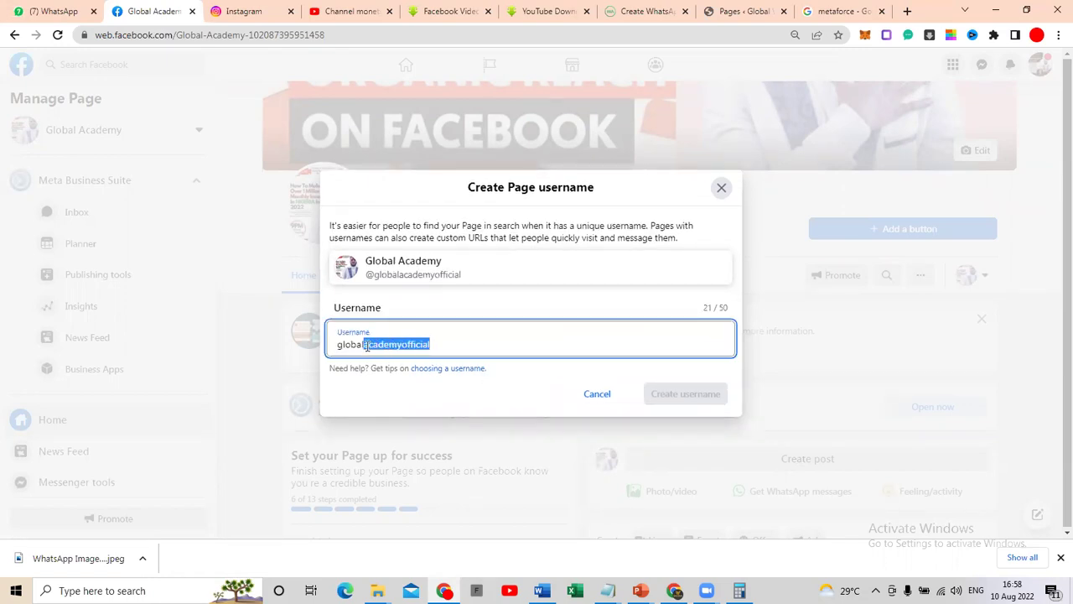
pyautogui.press('BackSpace')
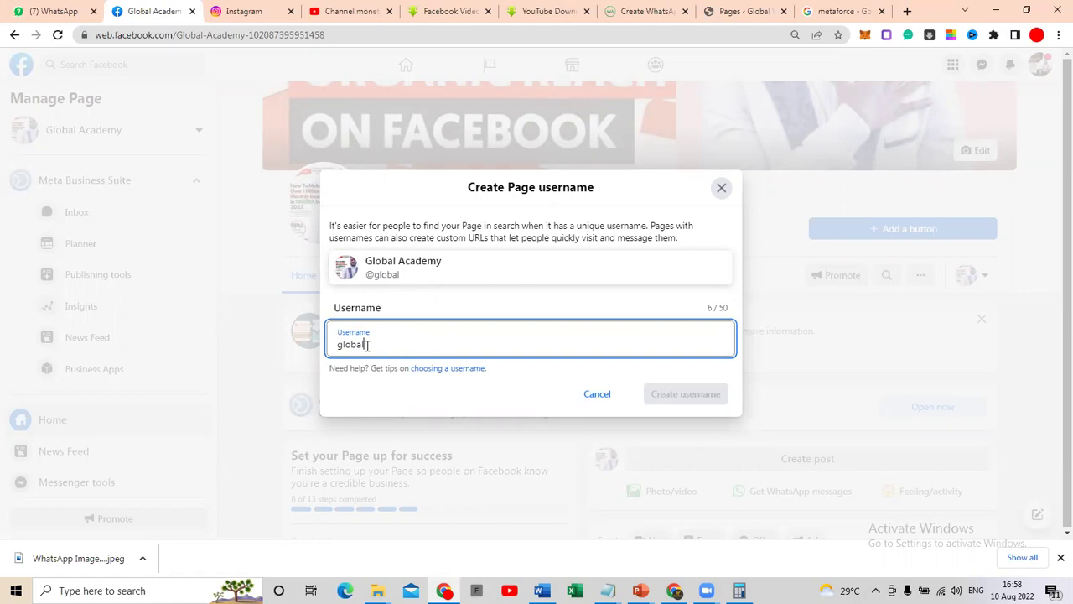
pyautogui.write('wealth')
pyautogui.press('BackSpace')
pyautogui.press('BackSpace')
pyautogui.press('BackSpace')
pyautogui.press('BackSpace')
pyautogui.press('BackSpace')
pyautogui.write('academyconsulting')
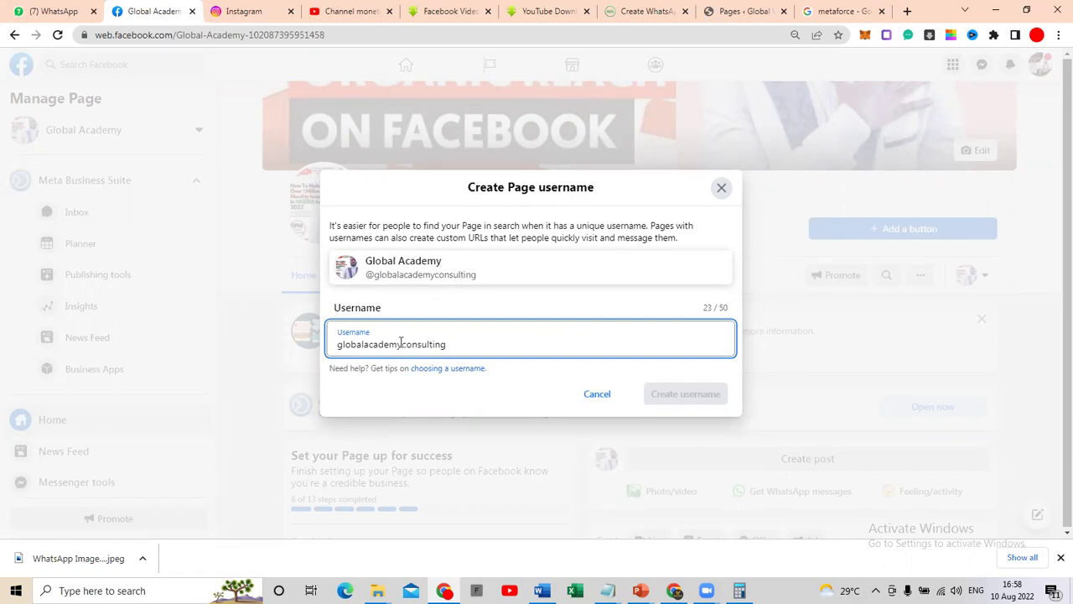
pyautogui.click(501, 404)
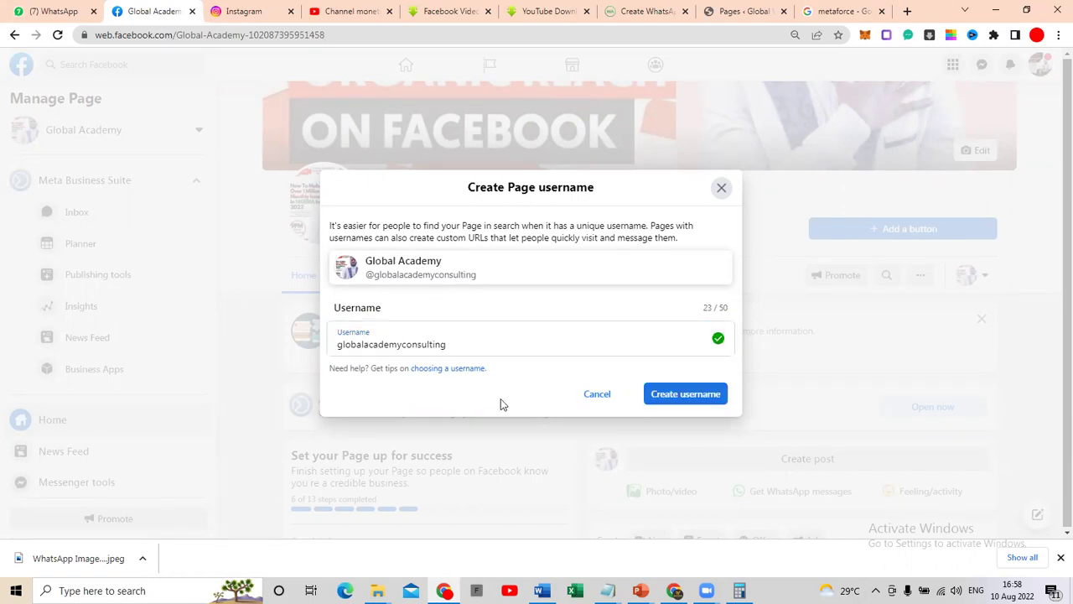
pyautogui.click(665, 393)
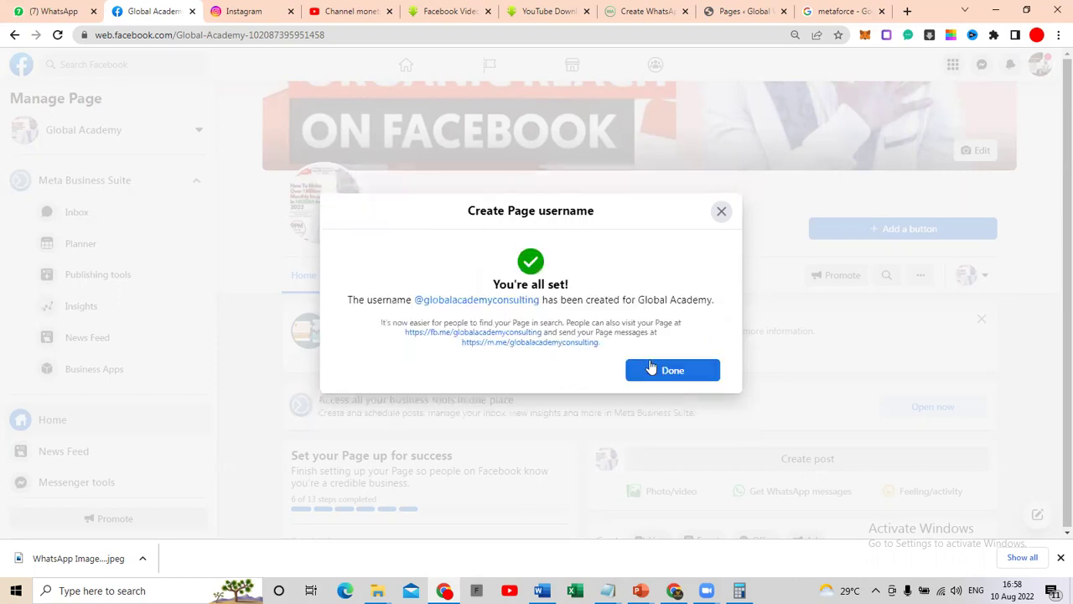
pyautogui.click(658, 374)
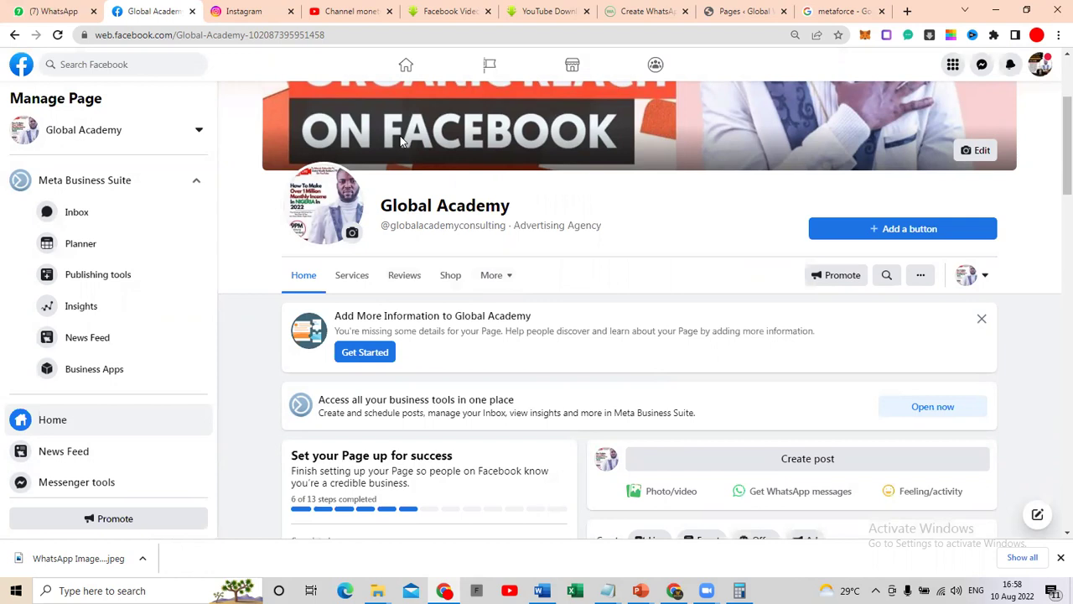
# Step: Switch to another page from the list of managed pages
pyautogui.click(77, 137)
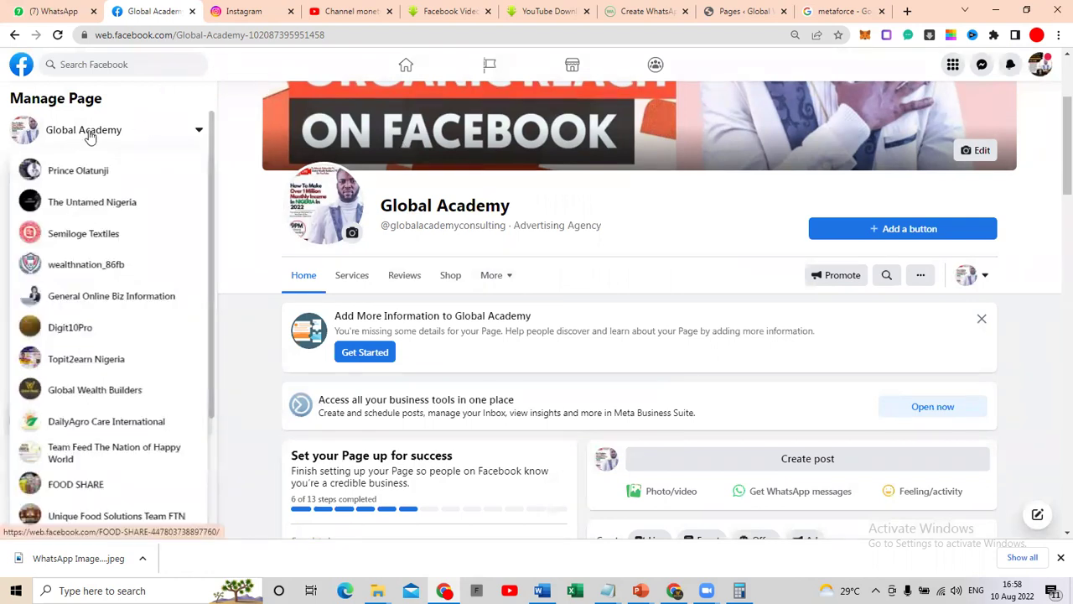
pyautogui.click(91, 137)
pyautogui.click(91, 136)
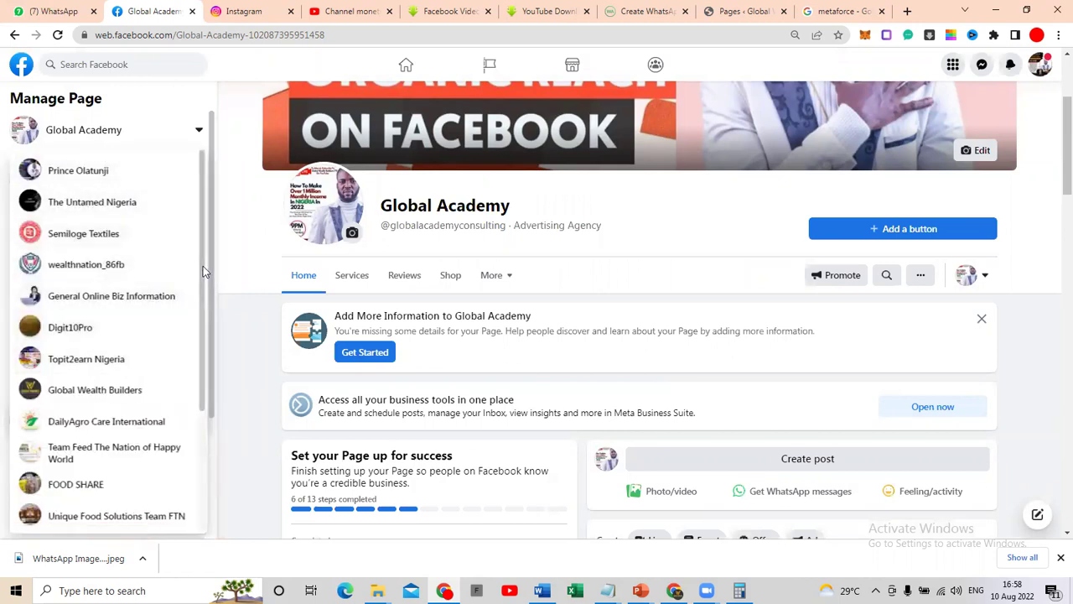
pyautogui.click(72, 172)
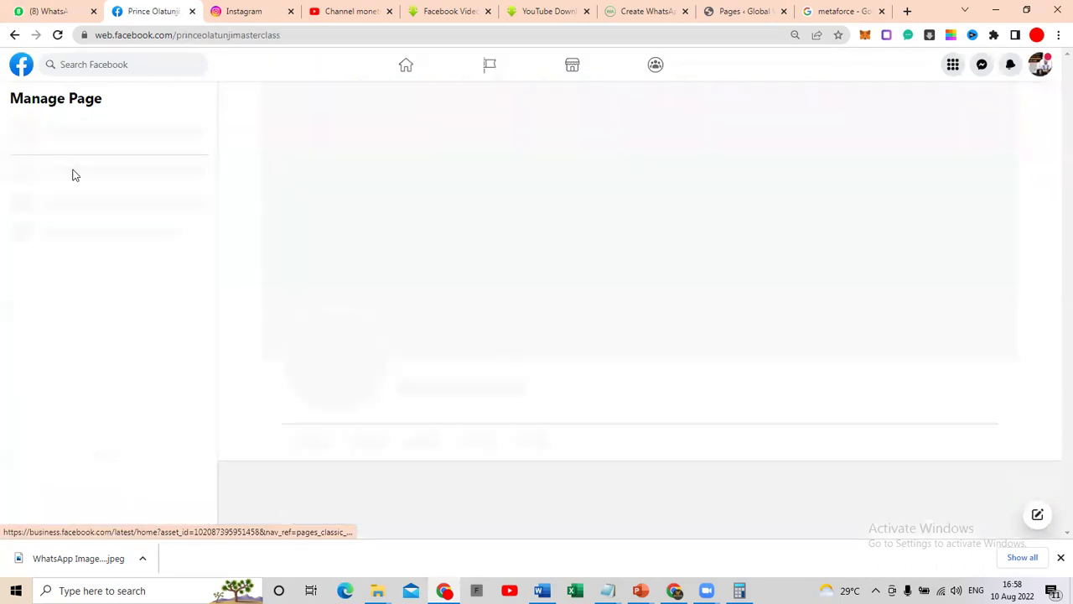
# Step: Search Facebook for 'global', open the Global Academy page and copy its web address
pyautogui.click(117, 63)
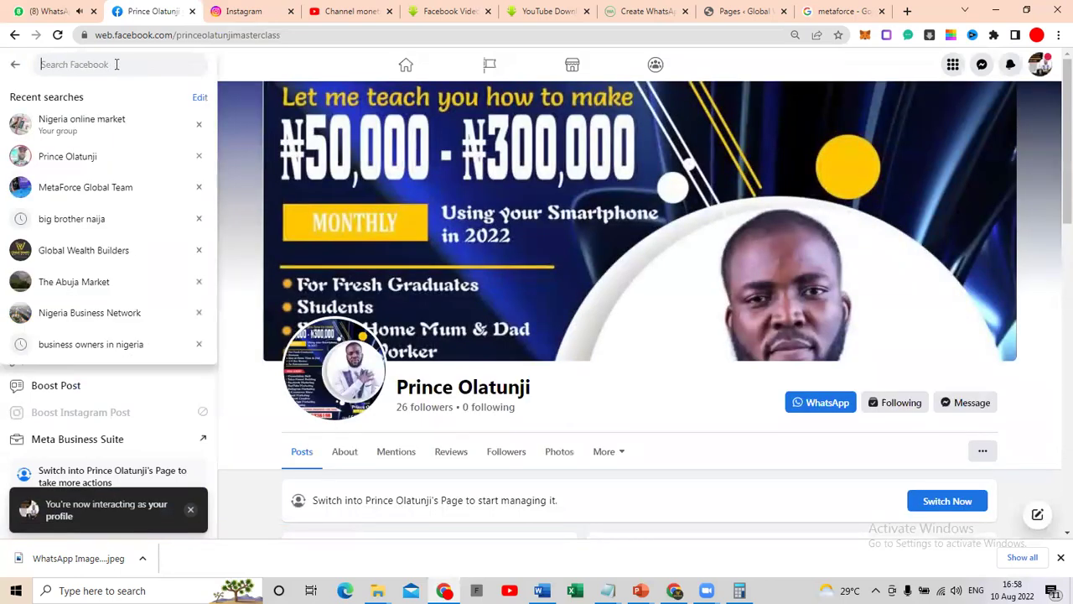
pyautogui.write('global')
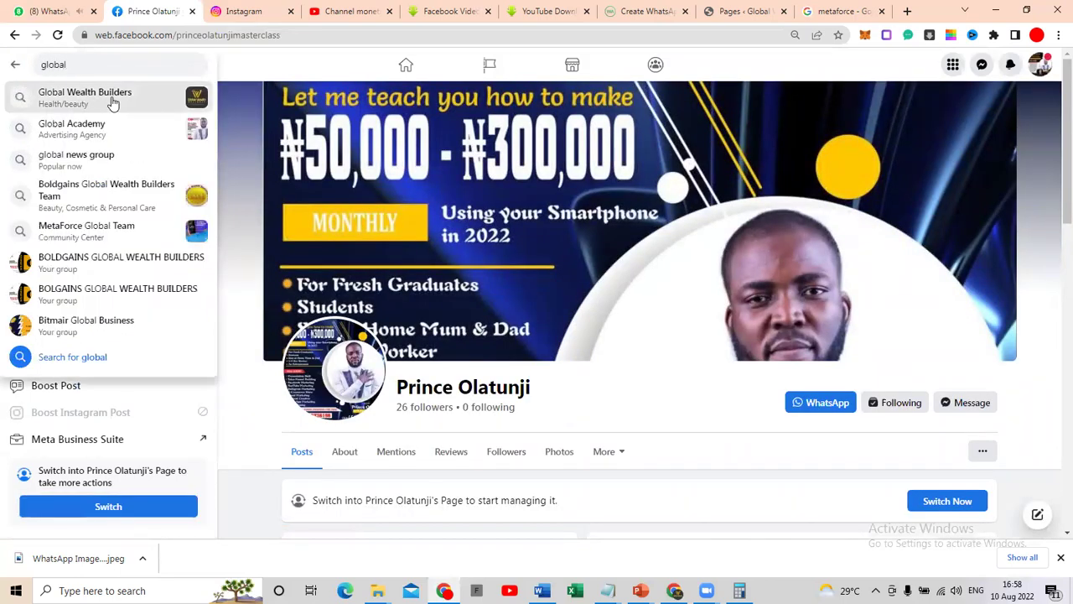
pyautogui.click(92, 124)
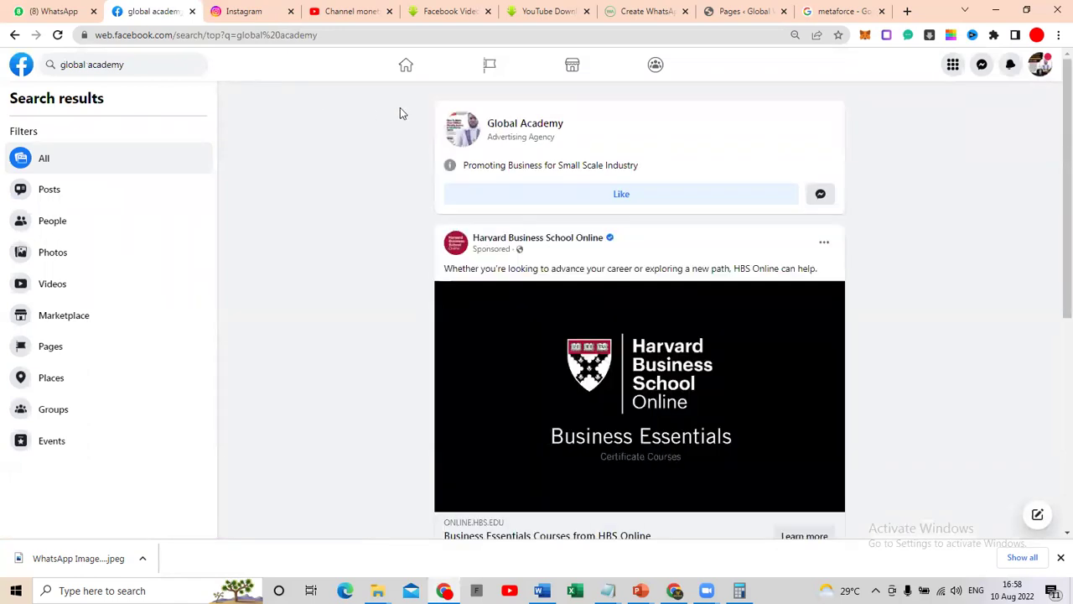
pyautogui.click(491, 126)
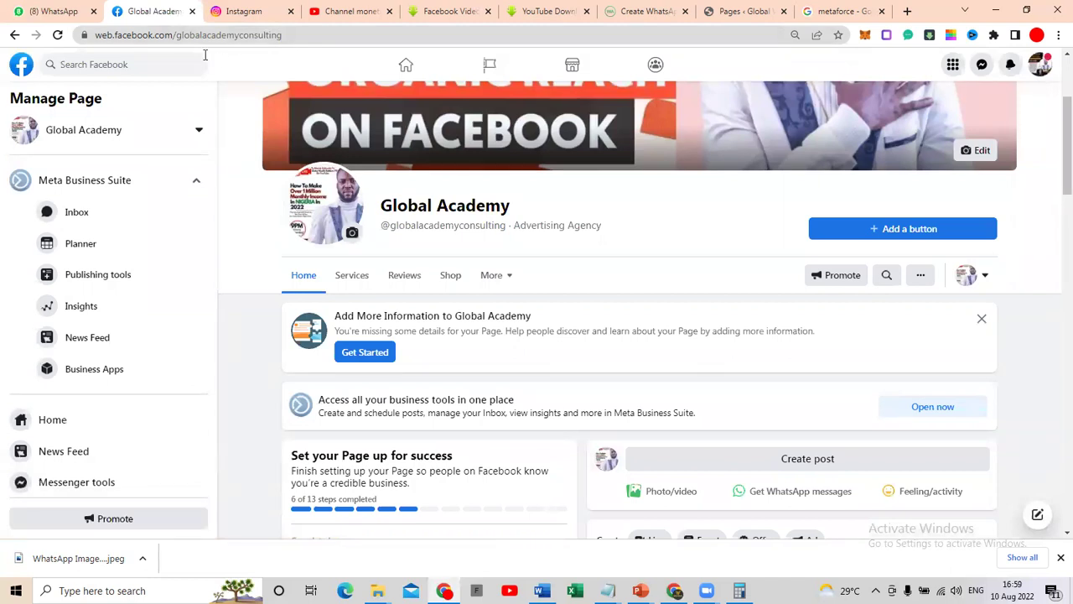
pyautogui.click(298, 33)
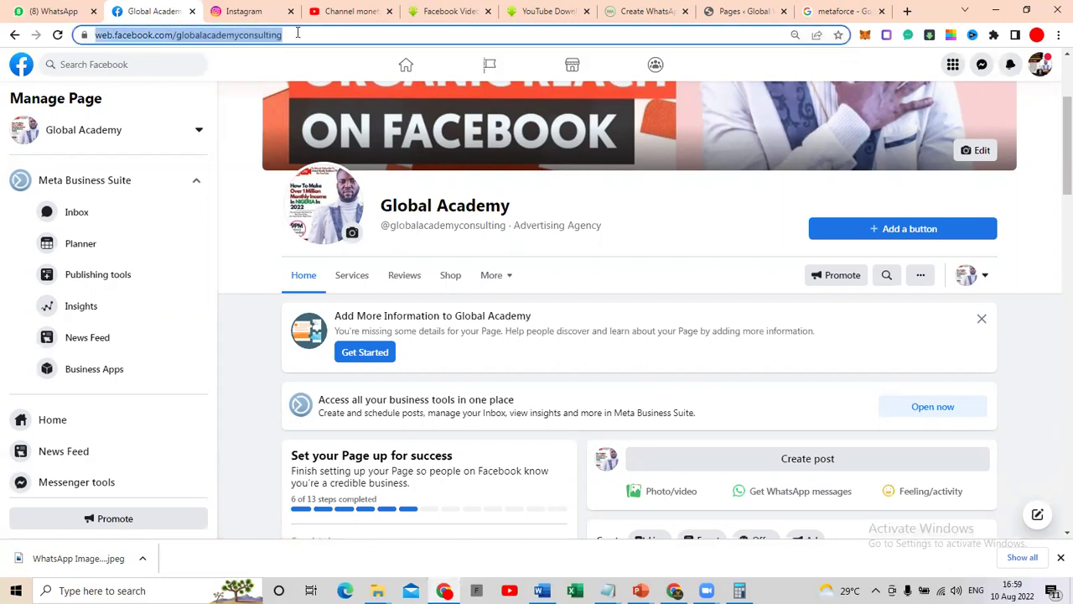
pyautogui.click(52, 12)
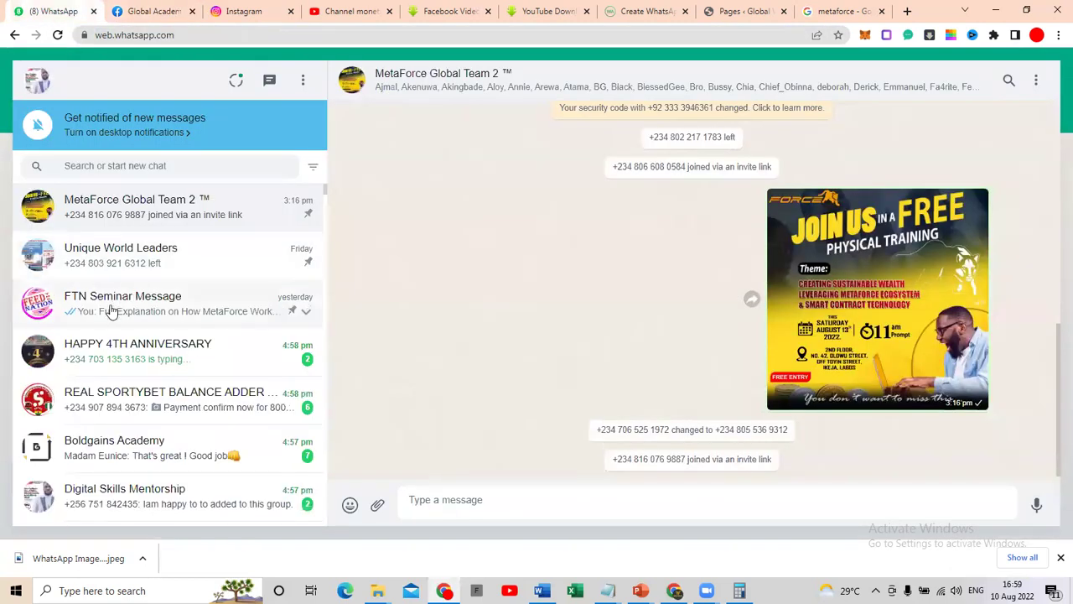
# Step: Send the web.facebook.com/globalacademyconsulting link to the FTN Seminar Message chat and open it
pyautogui.click(112, 311)
pyautogui.write('https://web.facebook.com/globalacademyconsulting')
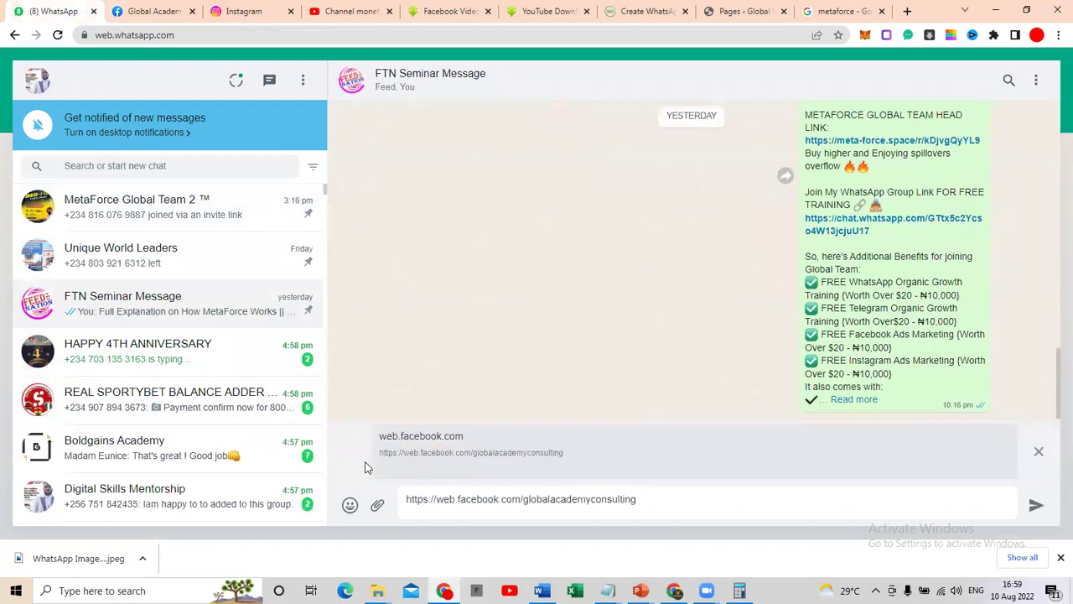
pyautogui.press('Return')
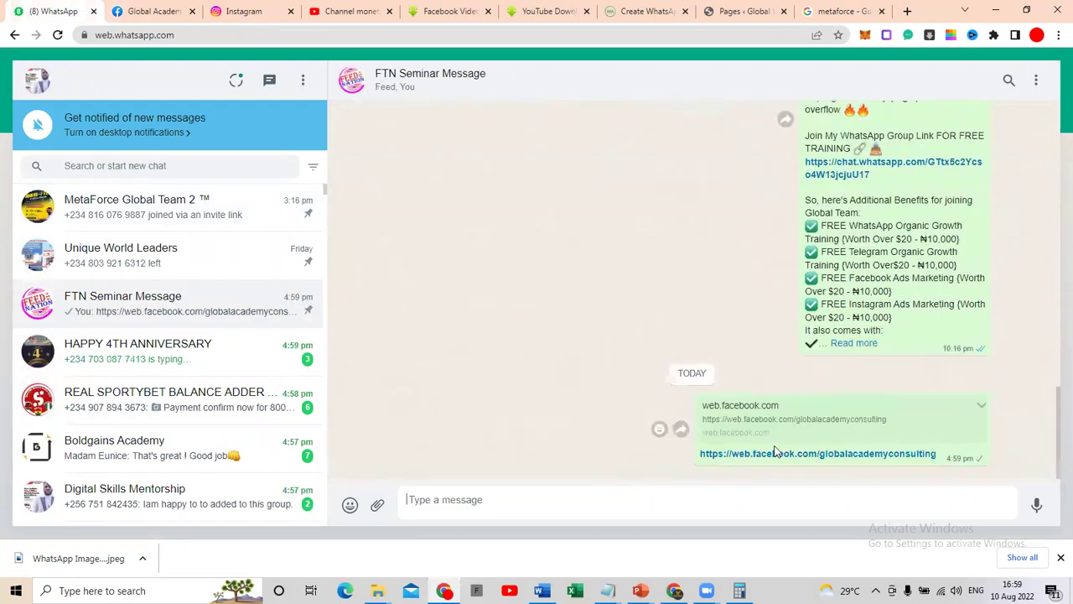
pyautogui.click(782, 453)
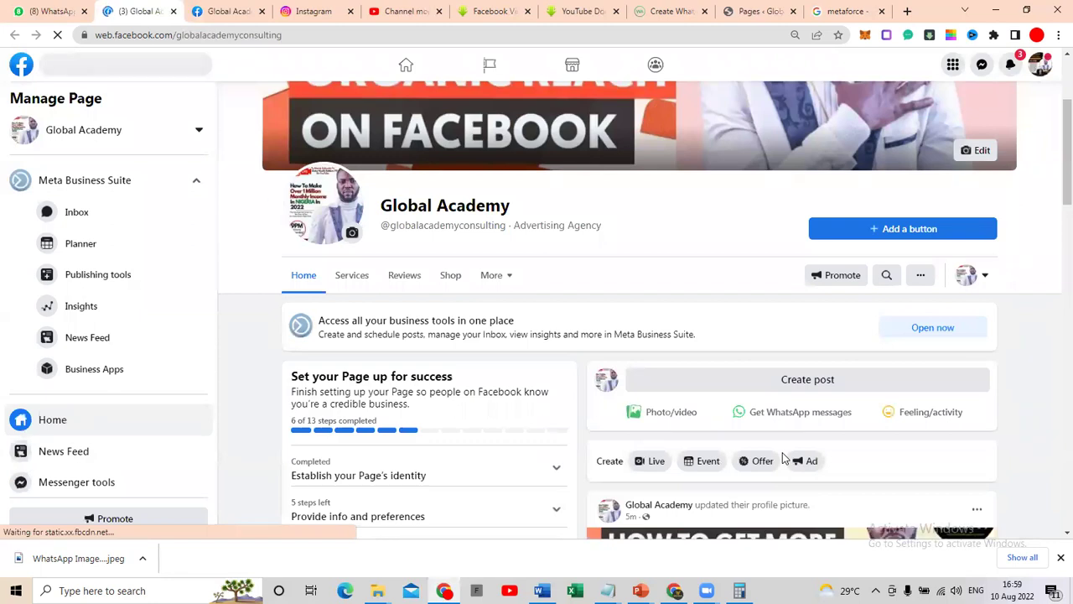
# Step: Close the duplicate tab and add a Send WhatsApp message button using the existing number
pyautogui.click(261, 11)
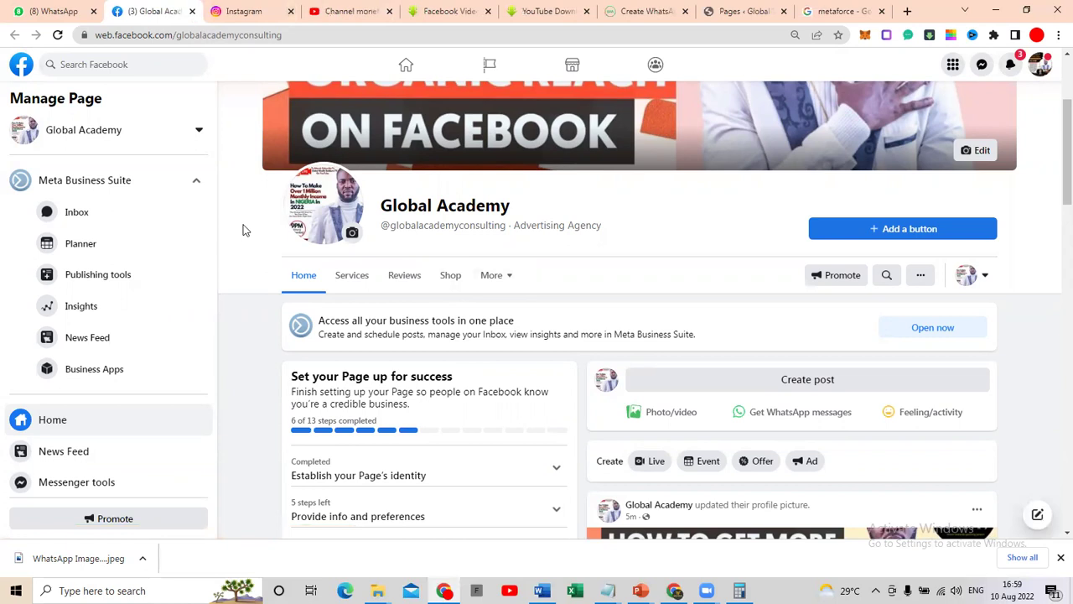
pyautogui.moveTo(461, 229)
pyautogui.click(915, 228)
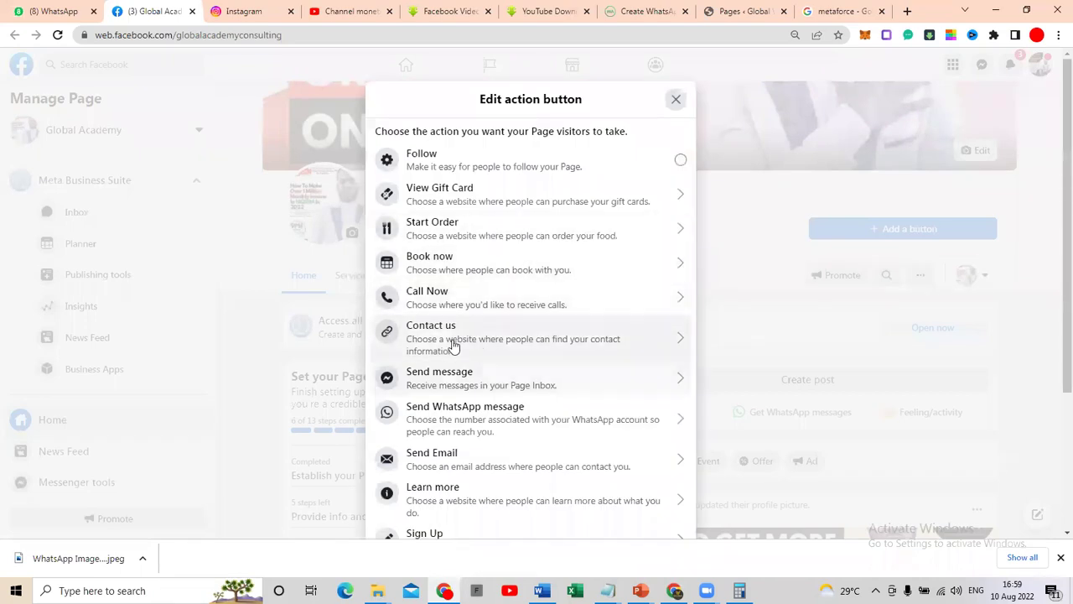
pyautogui.click(474, 419)
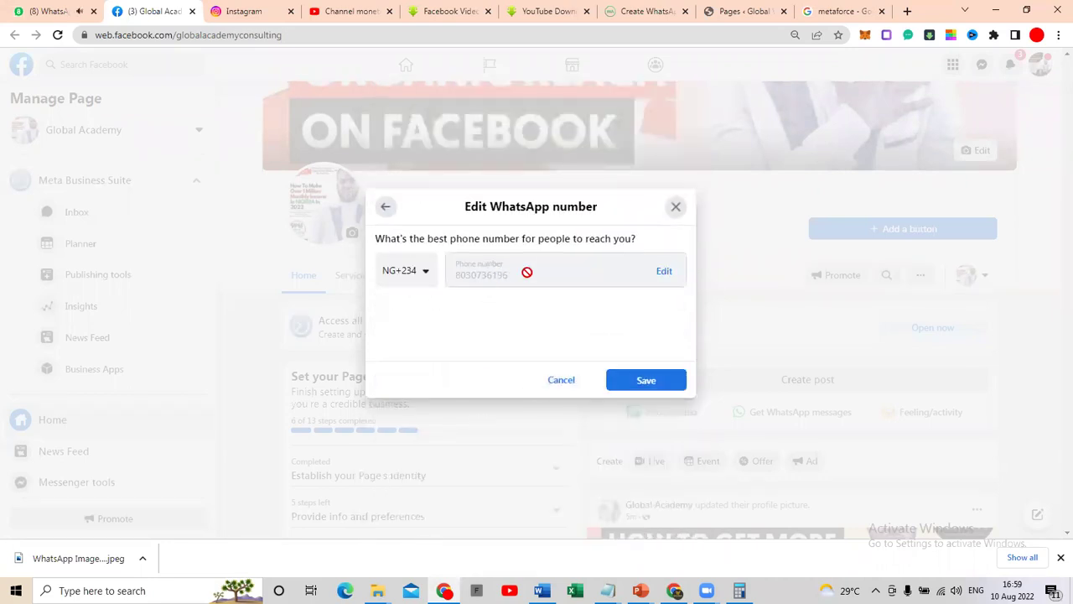
pyautogui.click(640, 378)
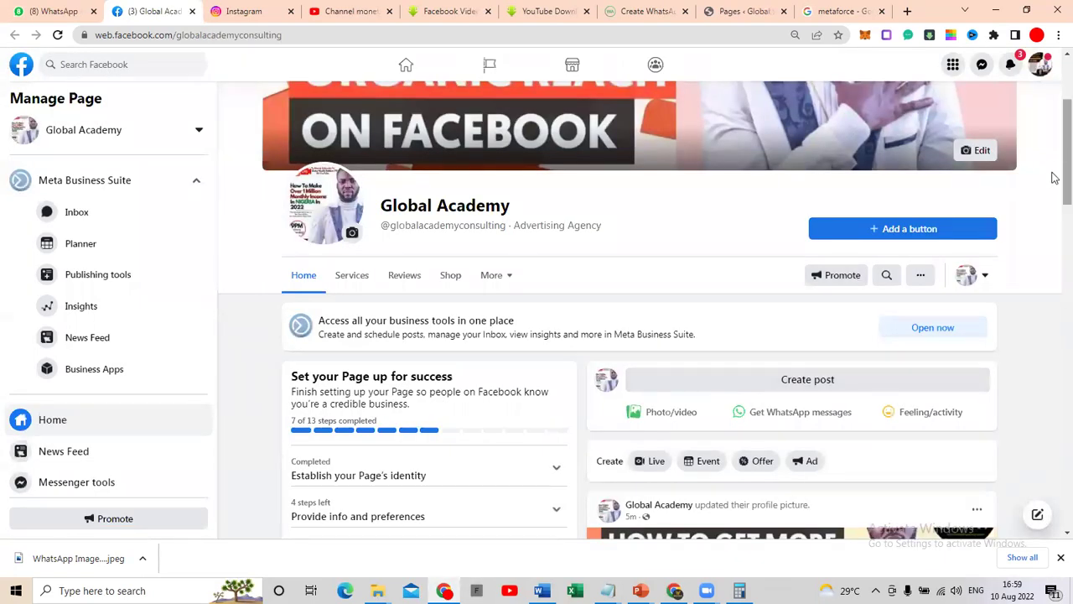
# Step: Expand the Provide info and preferences checklist item to show website, location, hours and phone tasks
pyautogui.scroll(1, 1054, 177)
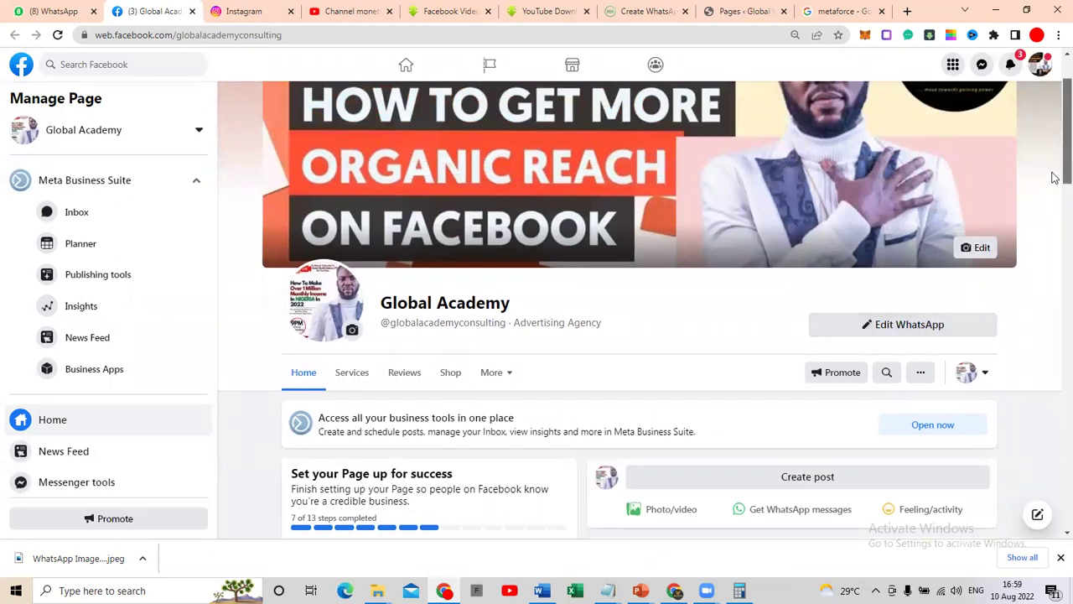
pyautogui.scroll(-1, 1054, 185)
pyautogui.scroll(-3, 1054, 220)
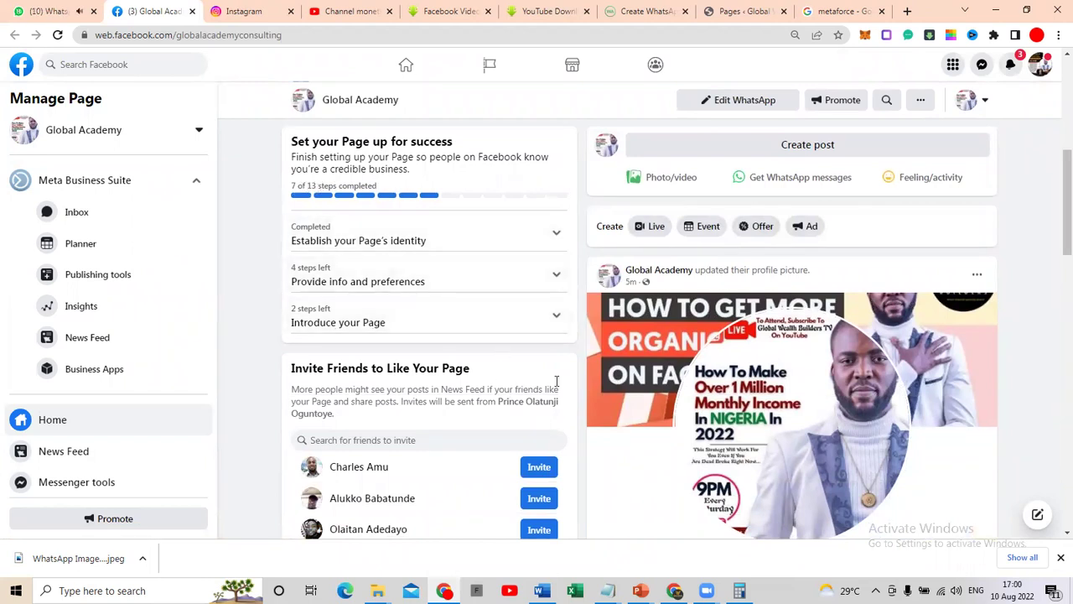
pyautogui.scroll(-2, 1055, 220)
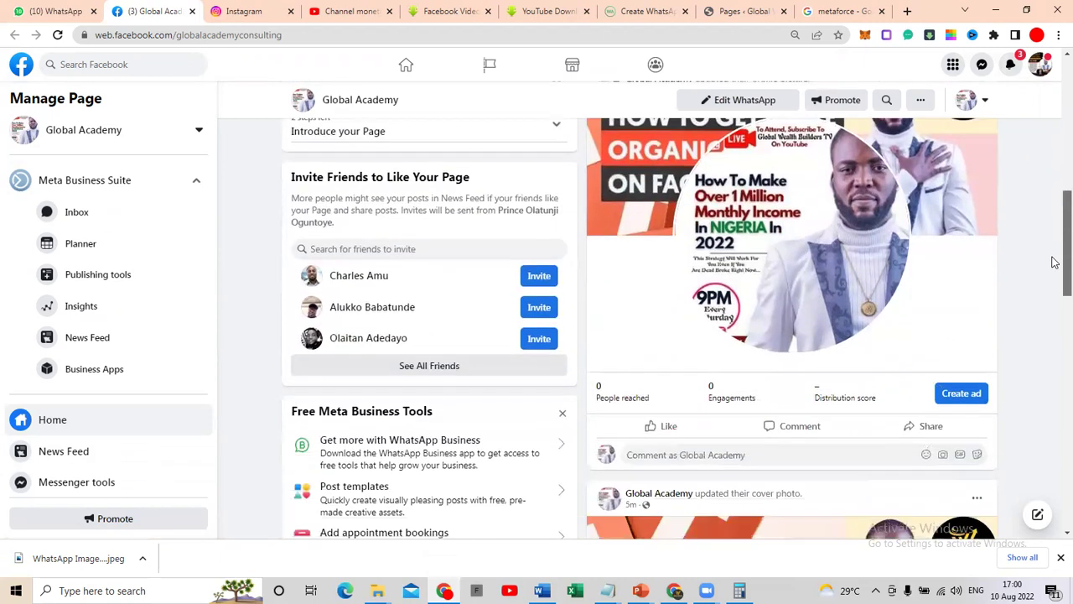
pyautogui.scroll(5, 1053, 192)
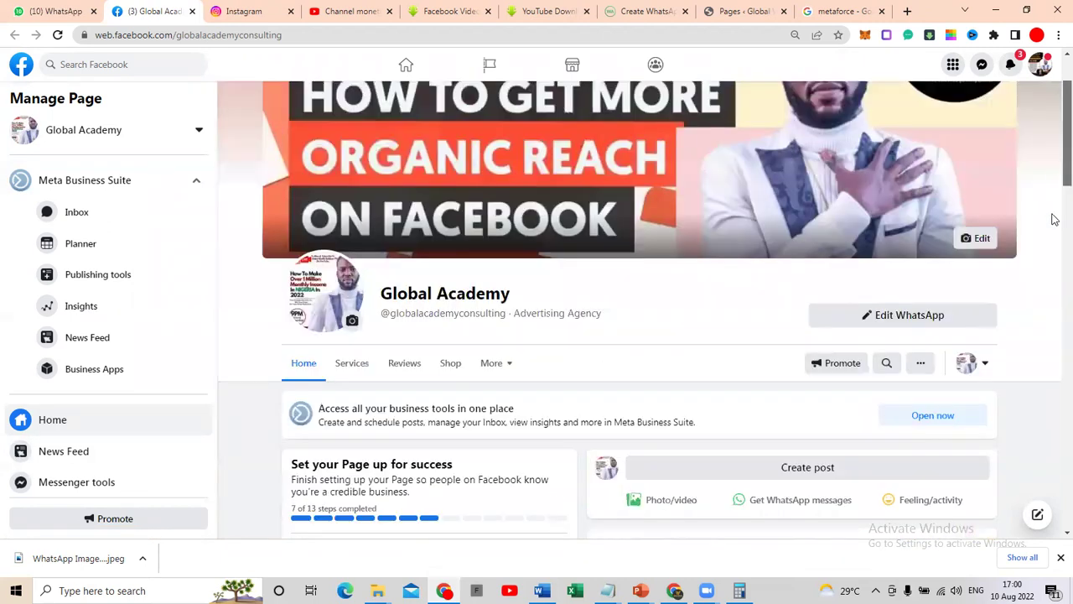
pyautogui.scroll(-5, 1052, 219)
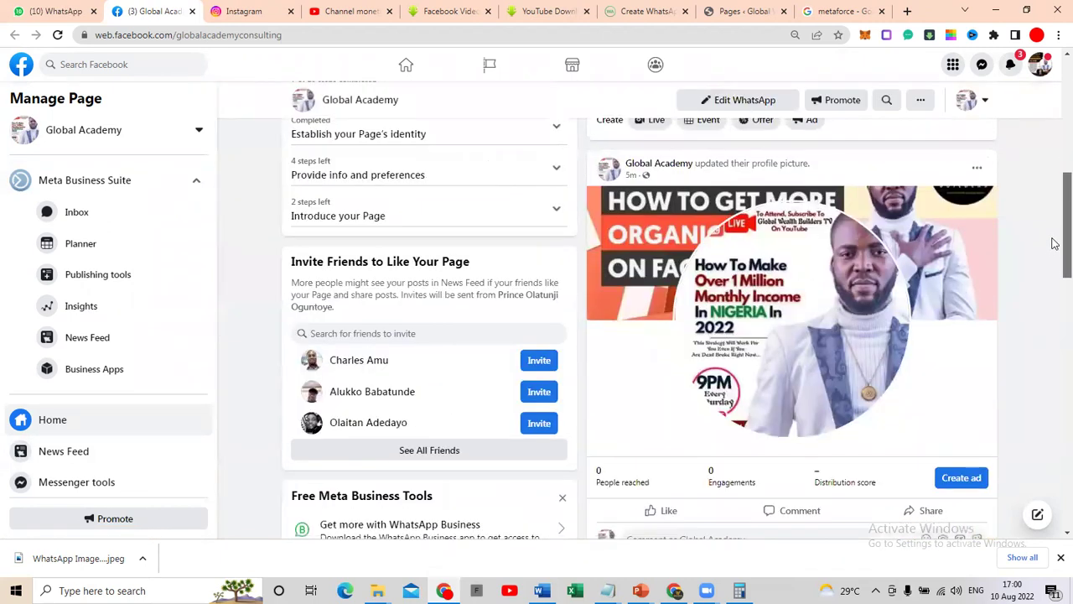
pyautogui.scroll(1, 1054, 243)
pyautogui.click(539, 228)
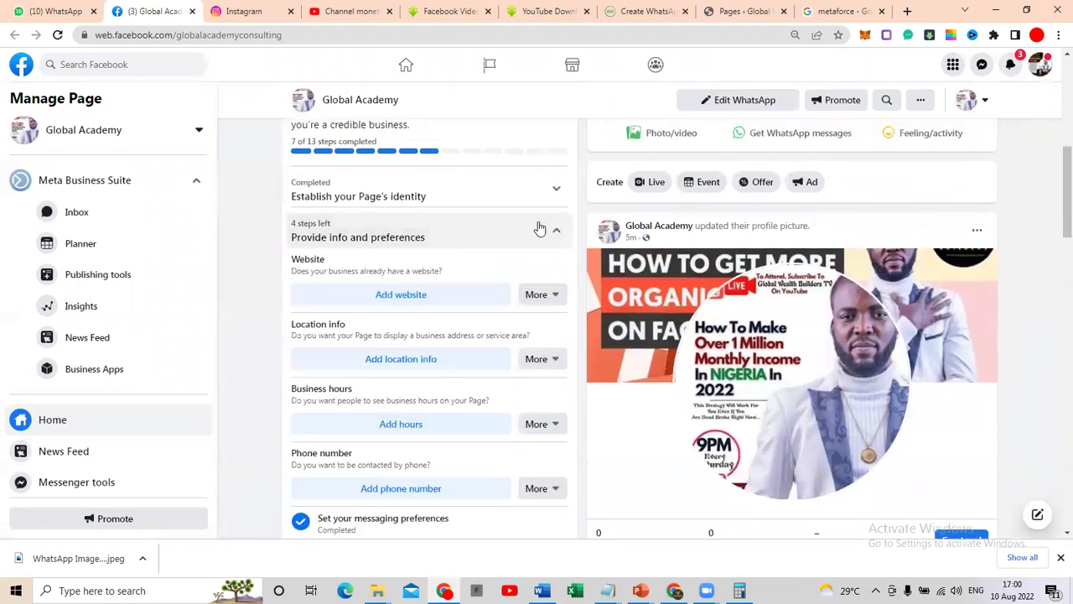
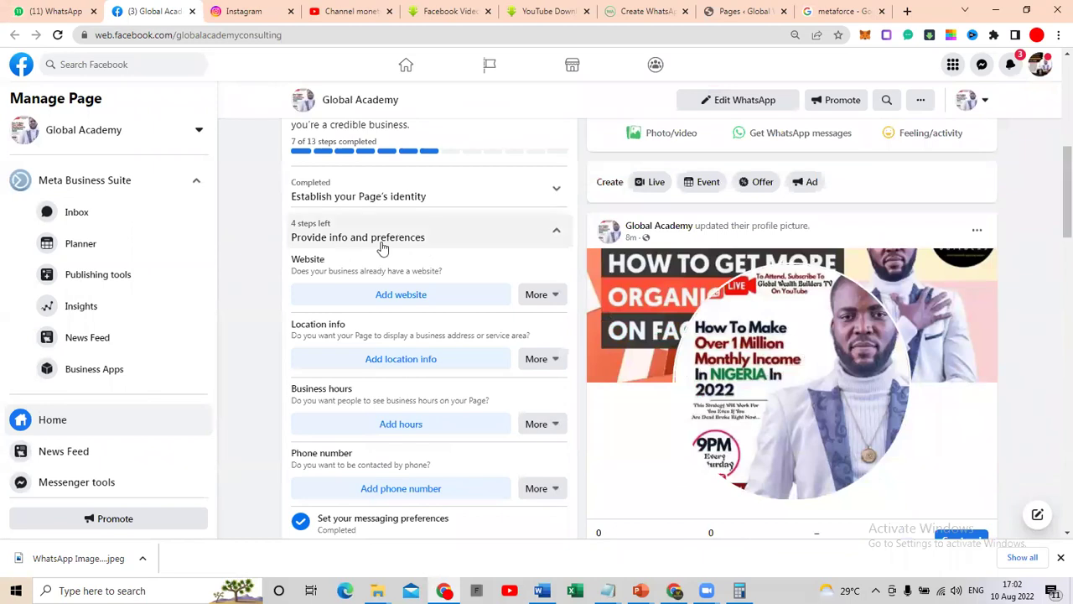
pyautogui.click(398, 298)
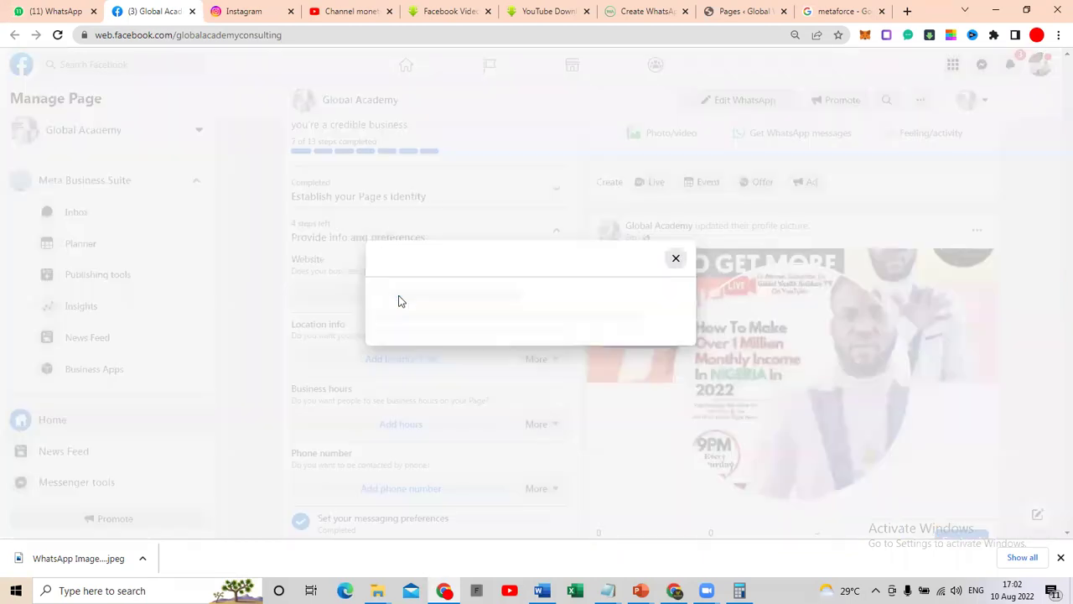
pyautogui.click(905, 11)
pyautogui.write('glo')
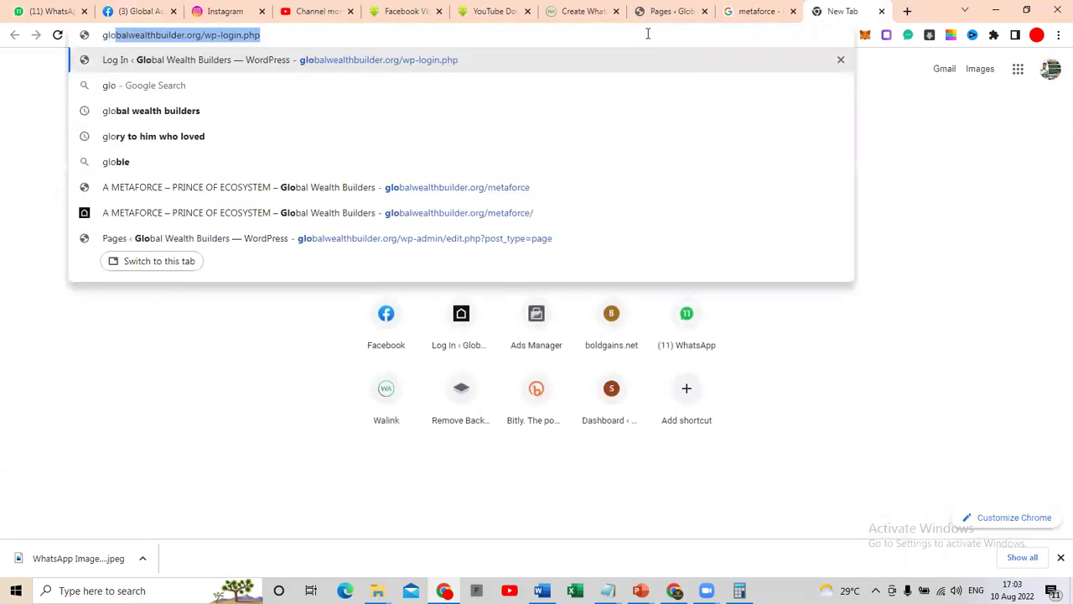
pyautogui.press('Right')
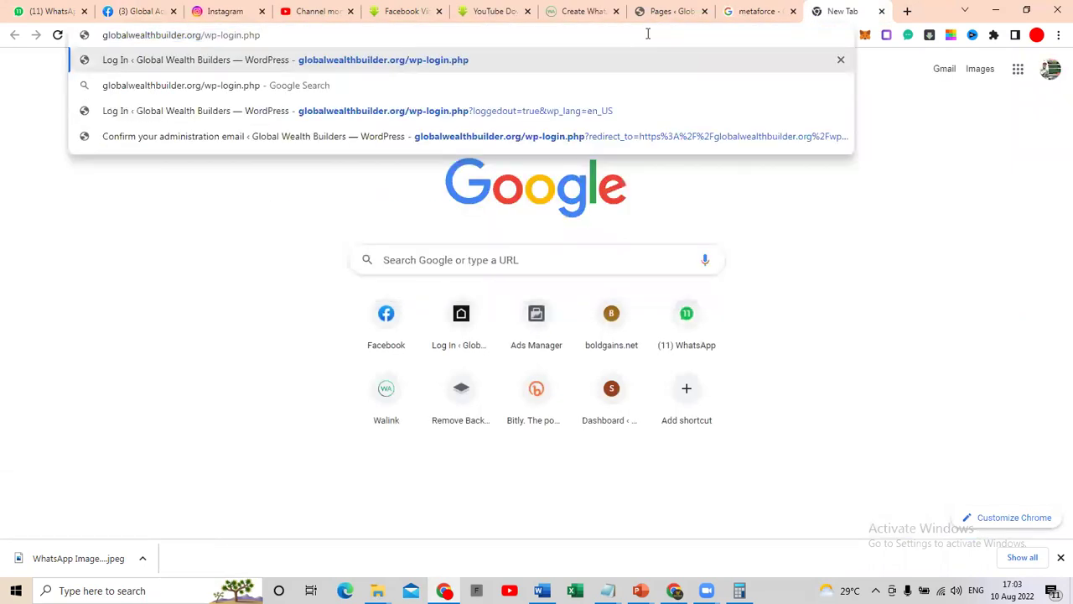
pyautogui.hotkey('ctrl', 'a')
pyautogui.hotkey('ctrl', 'c')
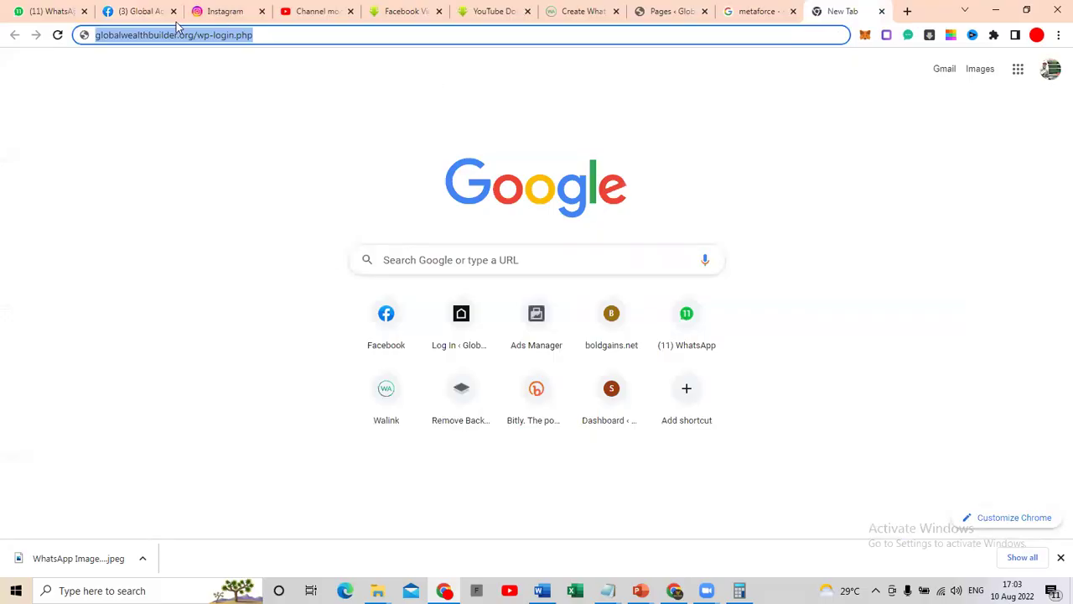
pyautogui.click(139, 12)
pyautogui.click(391, 318)
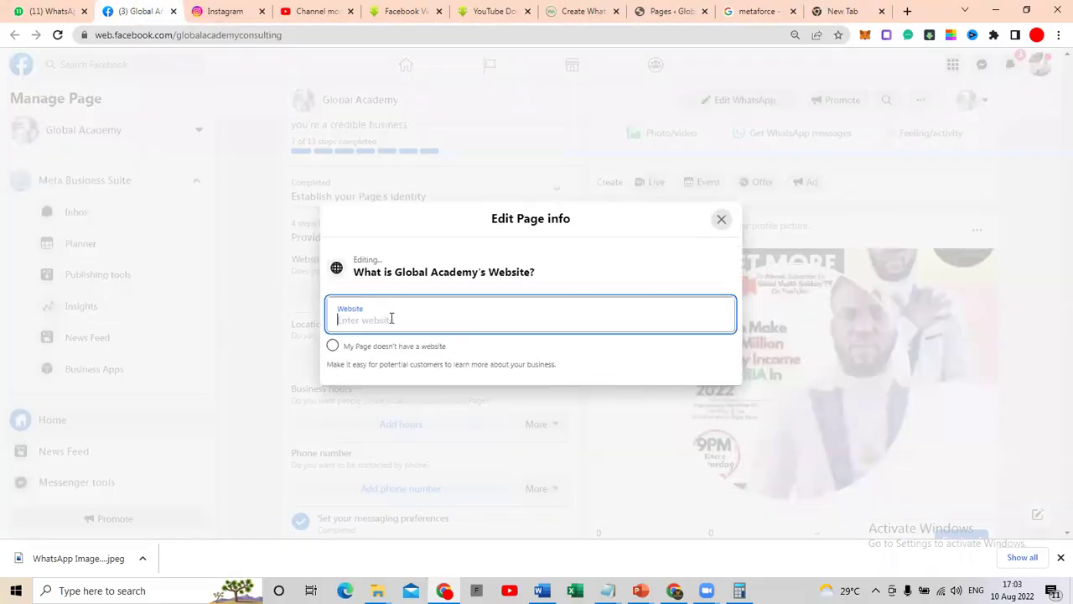
pyautogui.hotkey('ctrl', 'v')
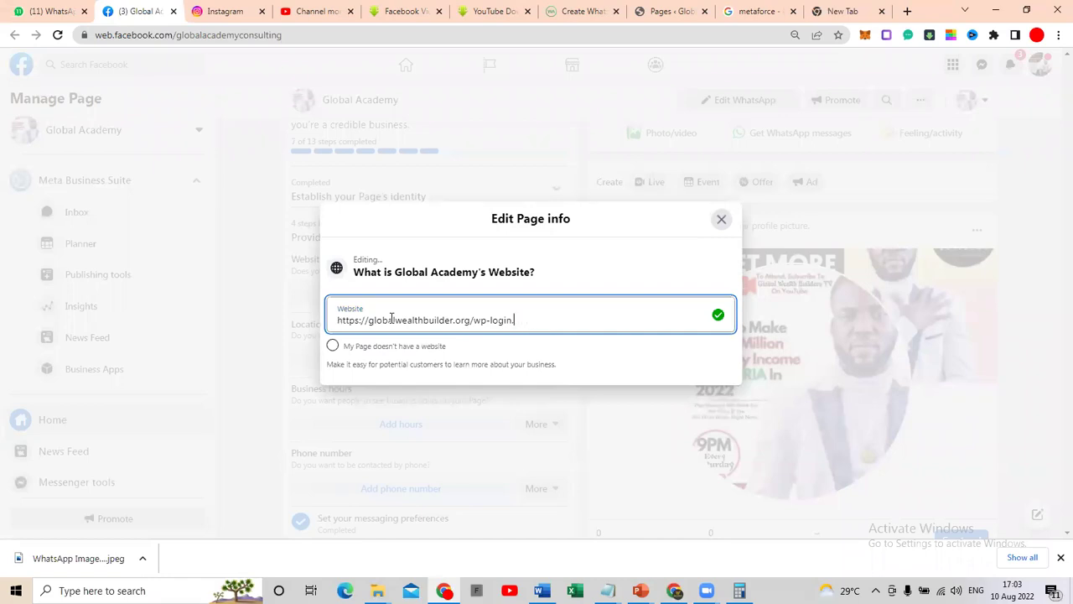
pyautogui.press('BackSpace')
pyautogui.press('BackSpace')
pyautogui.press('BackSpace')
pyautogui.press('BackSpace')
pyautogui.press('BackSpace')
pyautogui.write('masterclass')
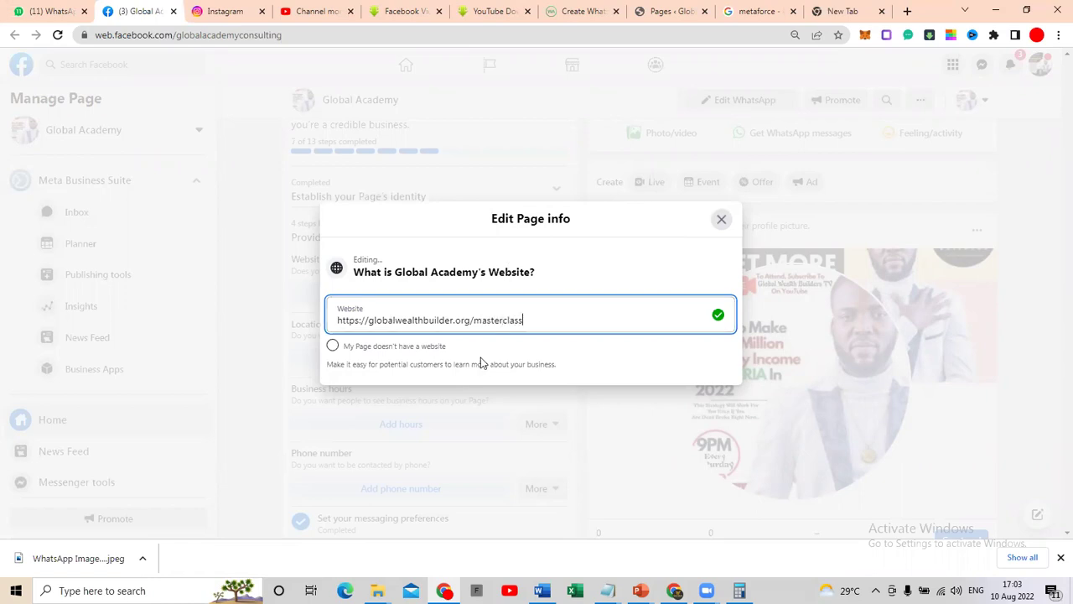
pyautogui.click(632, 278)
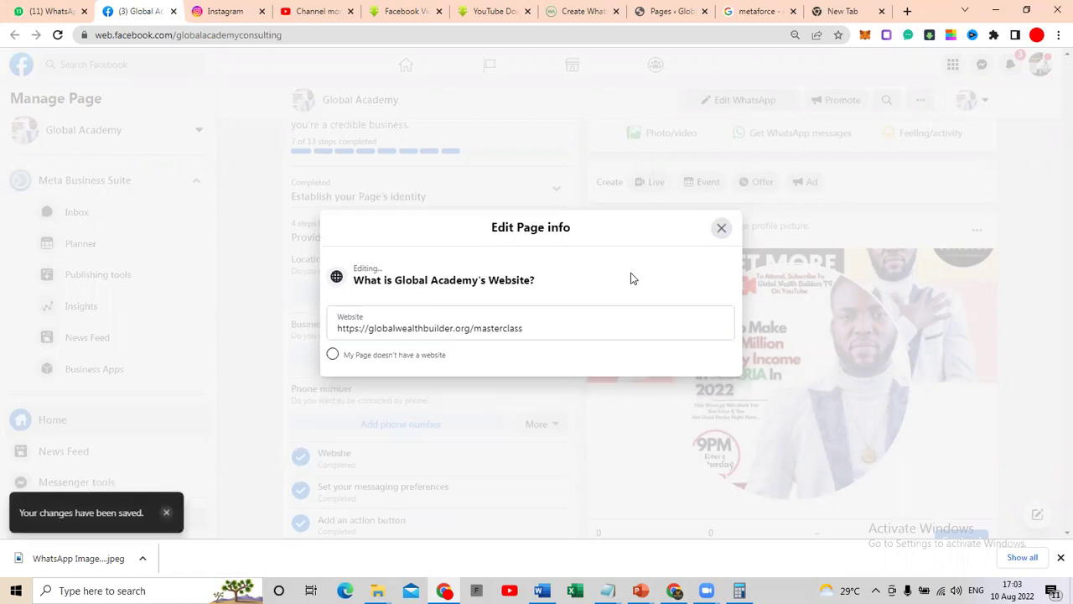
pyautogui.click(721, 227)
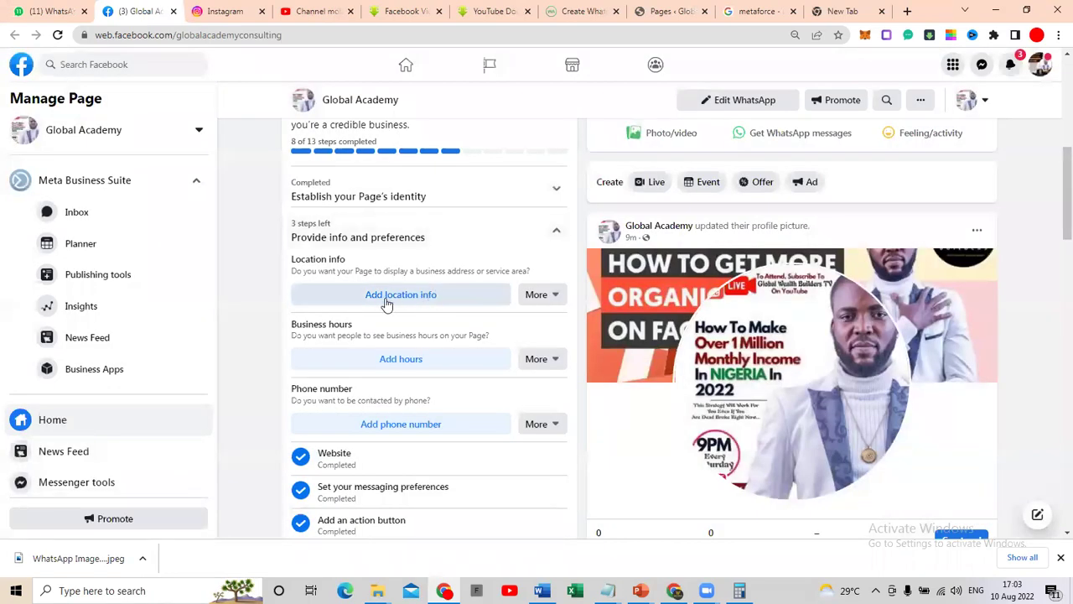
# Step: Add the Page's Ikorodu location from a saved address
pyautogui.click(386, 304)
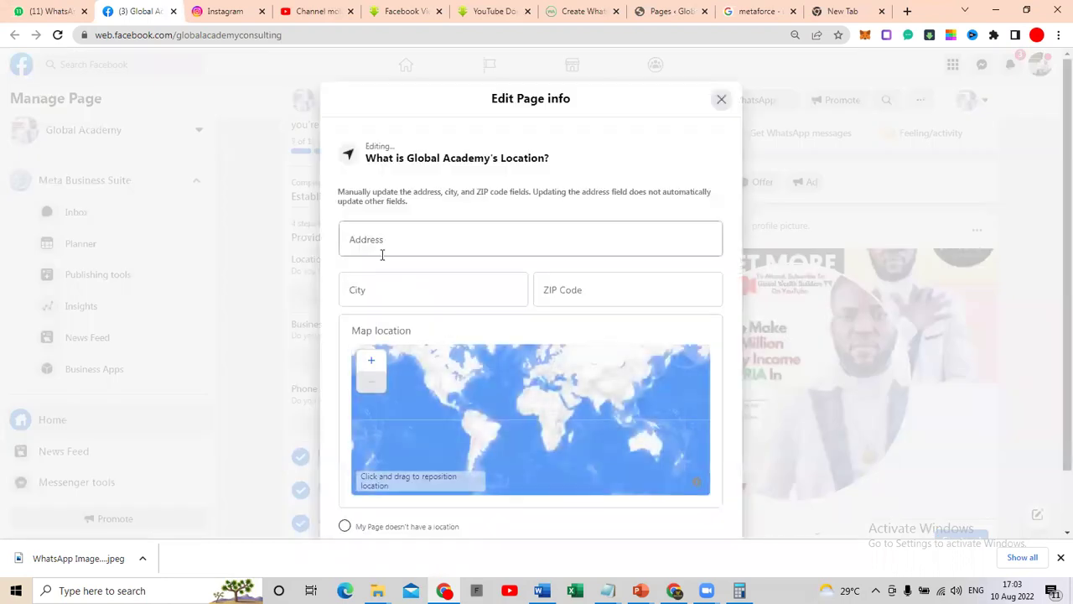
pyautogui.click(403, 237)
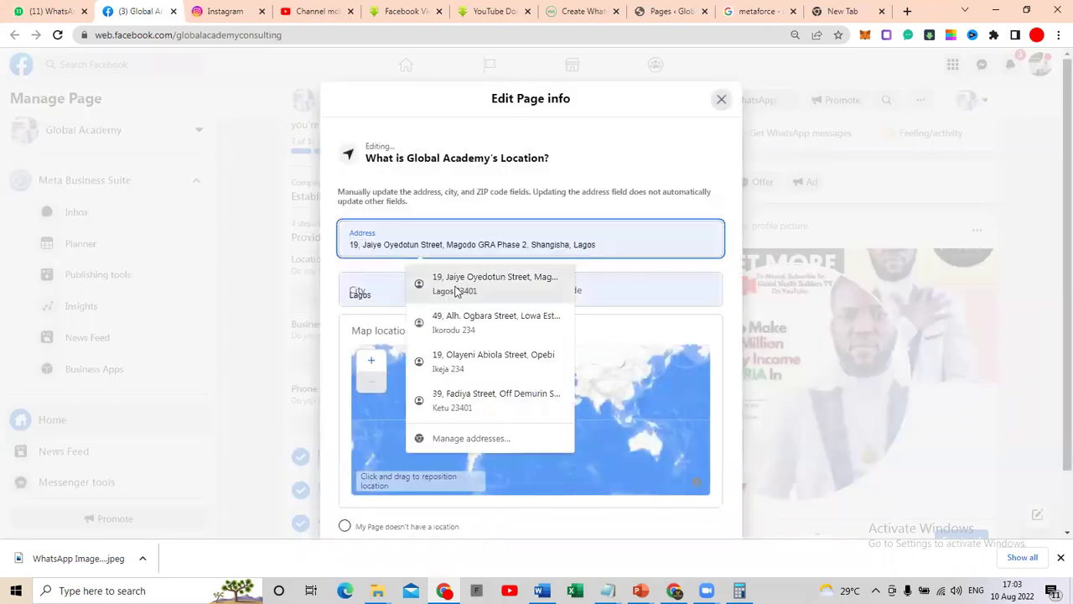
pyautogui.click(461, 323)
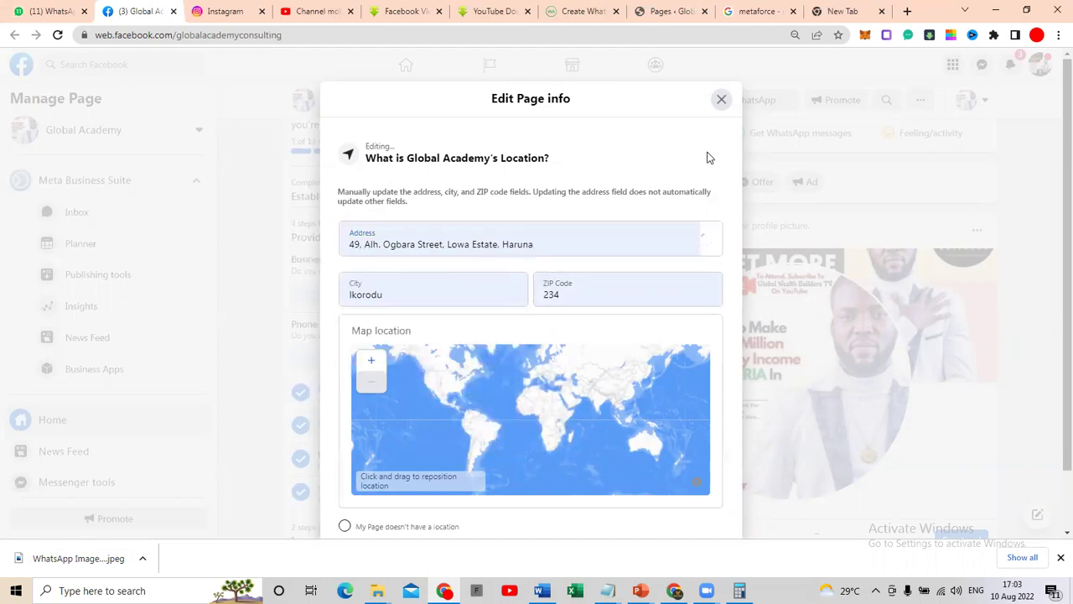
pyautogui.click(722, 100)
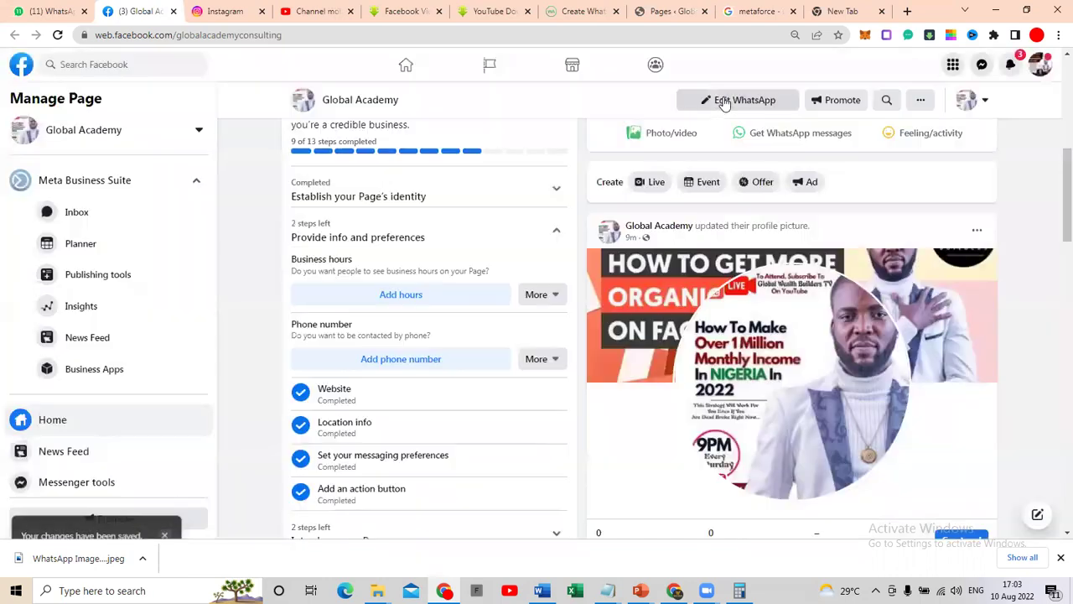
# Step: Set the Page's business hours to Always open
pyautogui.click(401, 294)
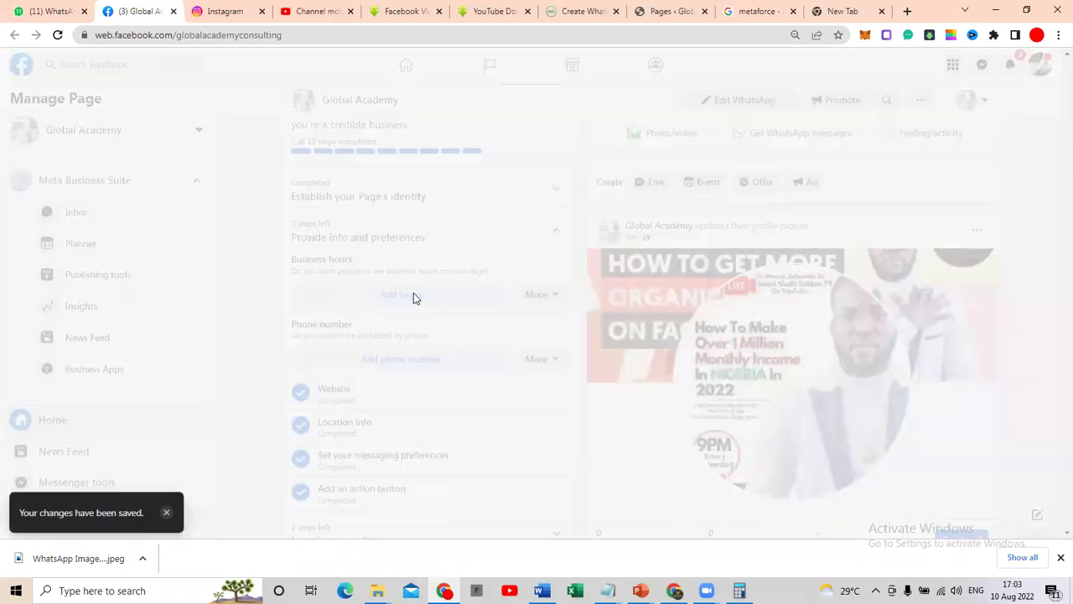
pyautogui.click(355, 306)
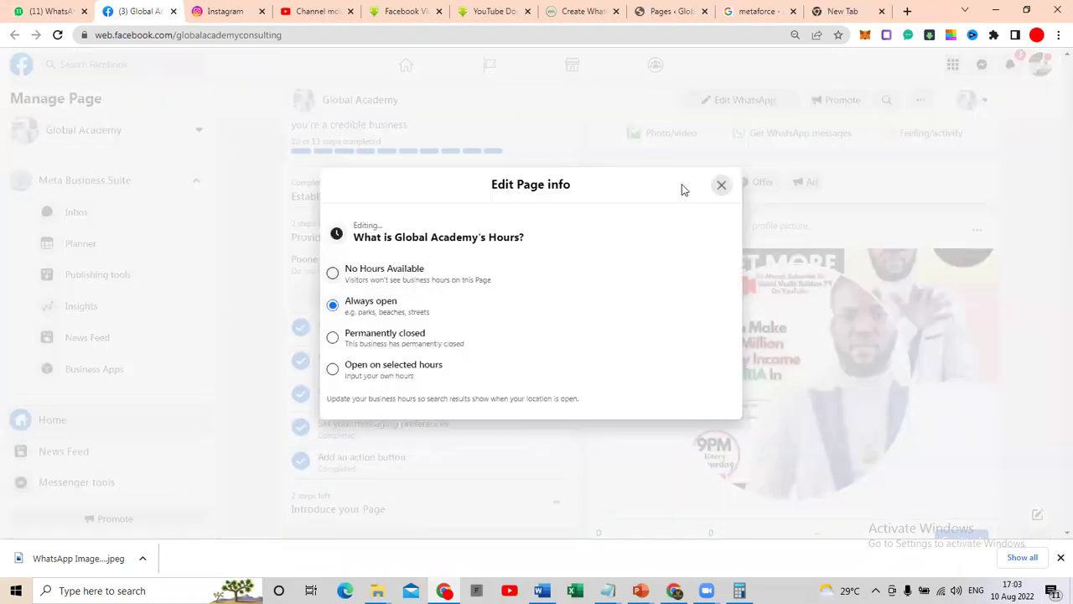
pyautogui.click(721, 184)
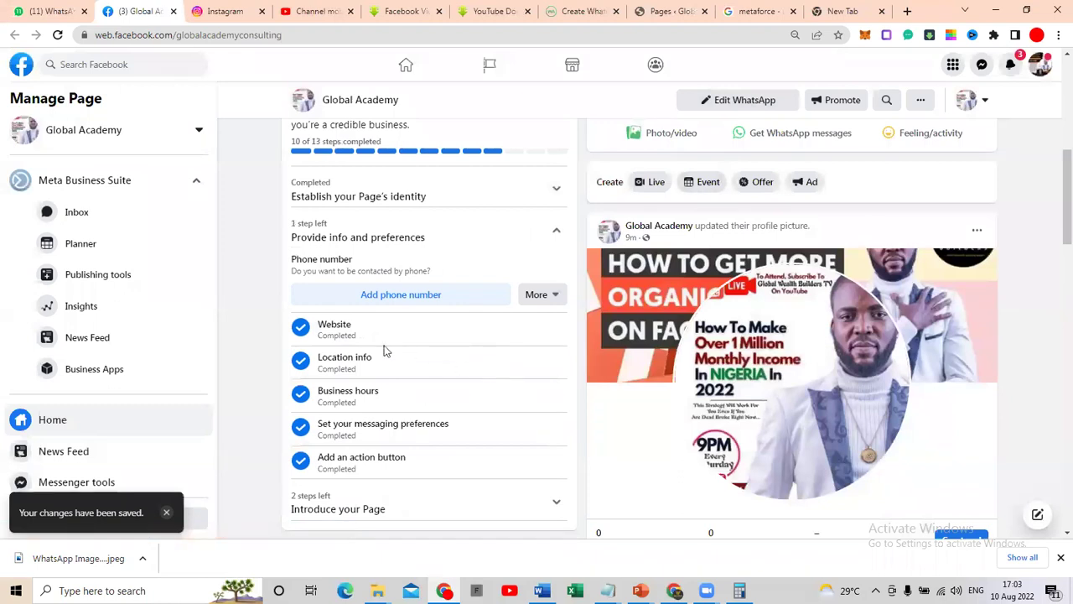
pyautogui.click(432, 295)
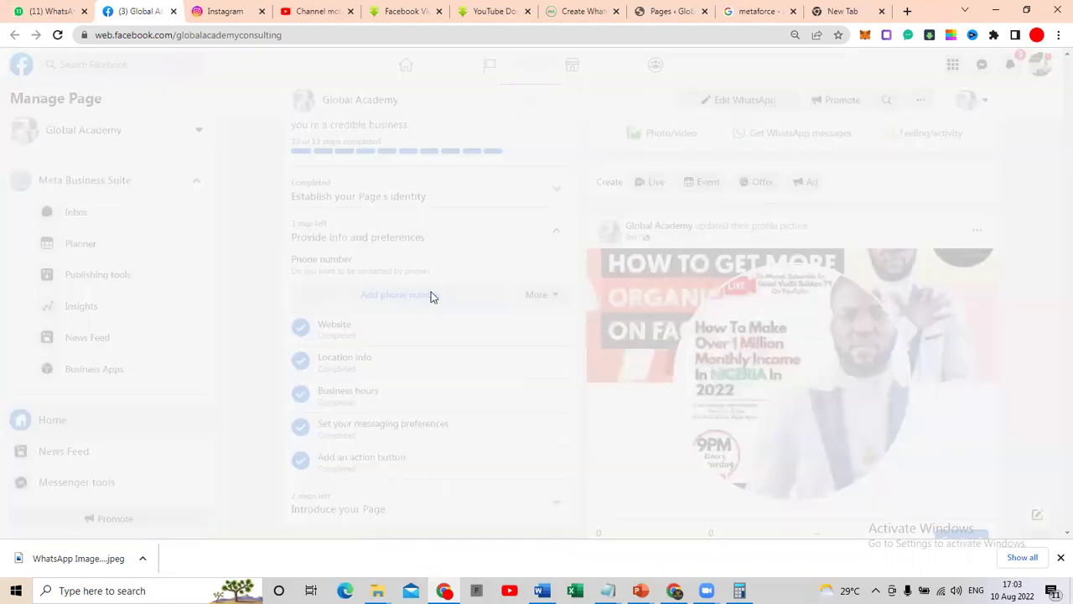
pyautogui.click(384, 332)
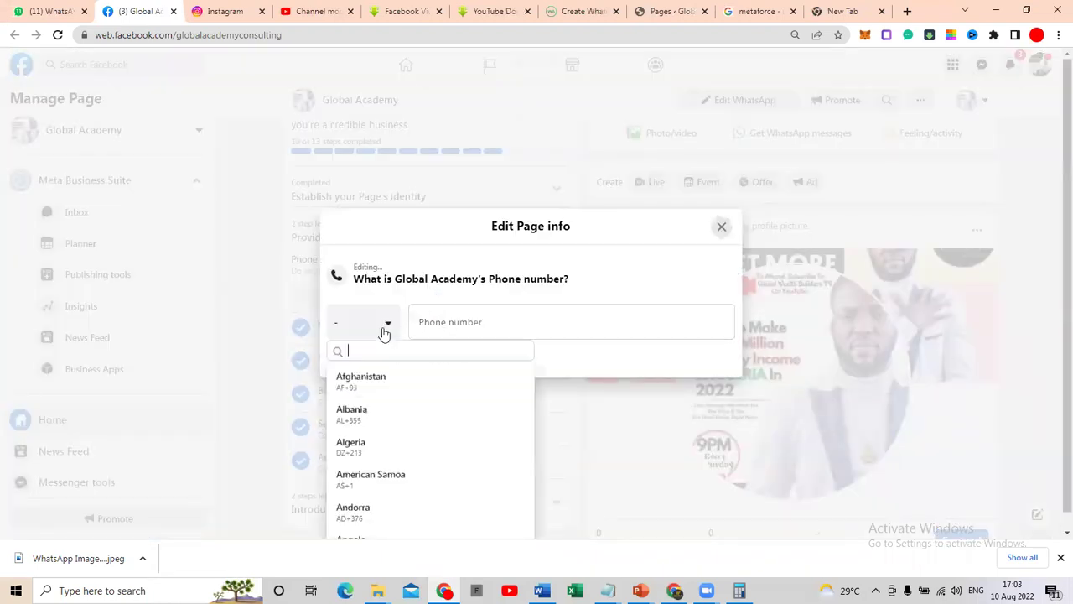
pyautogui.write('nig')
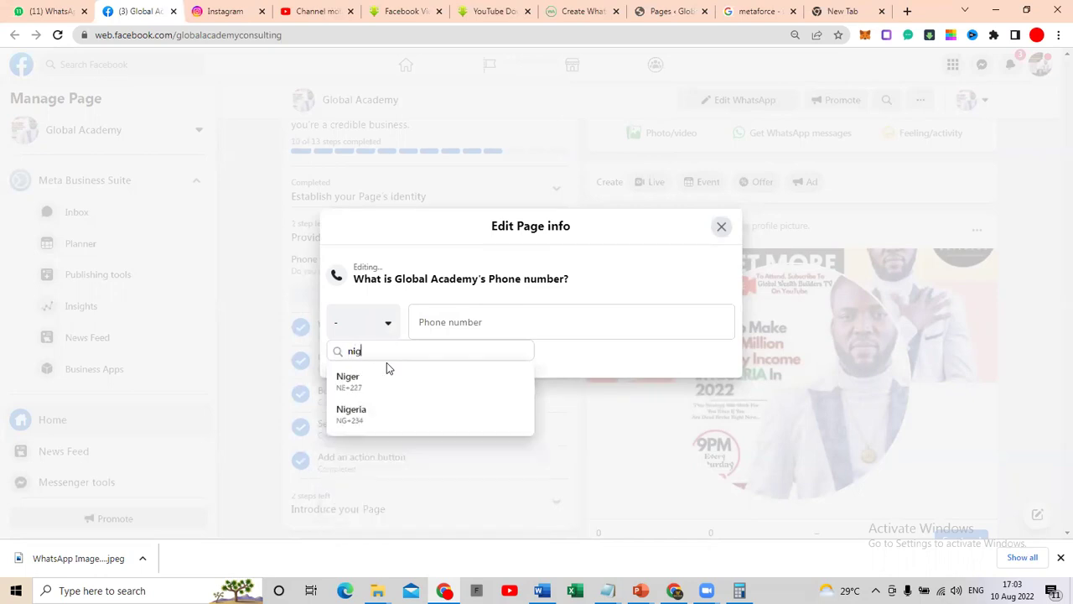
pyautogui.click(357, 429)
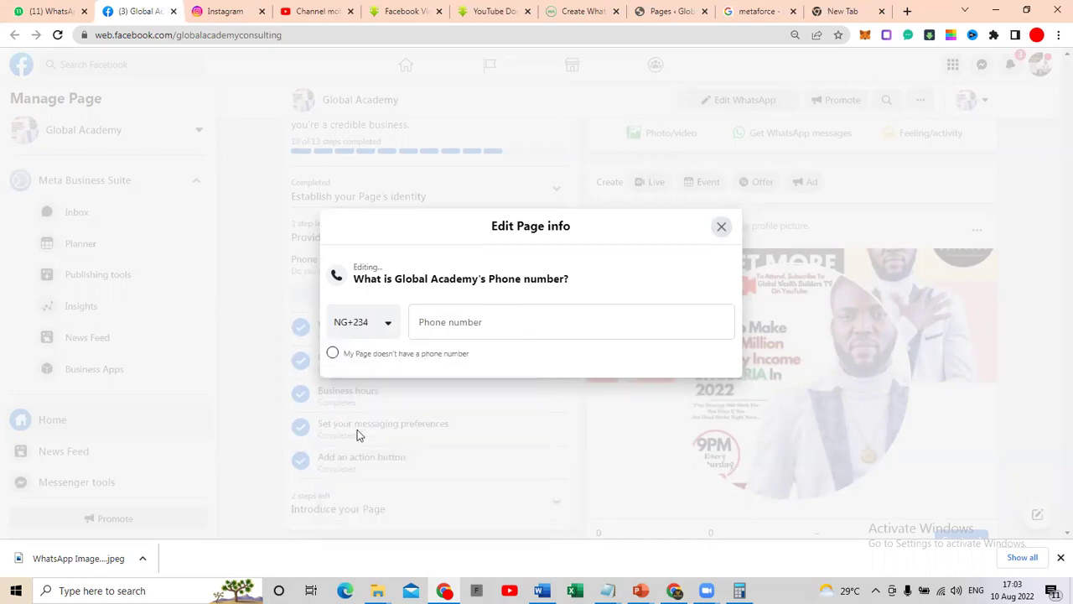
pyautogui.click(453, 328)
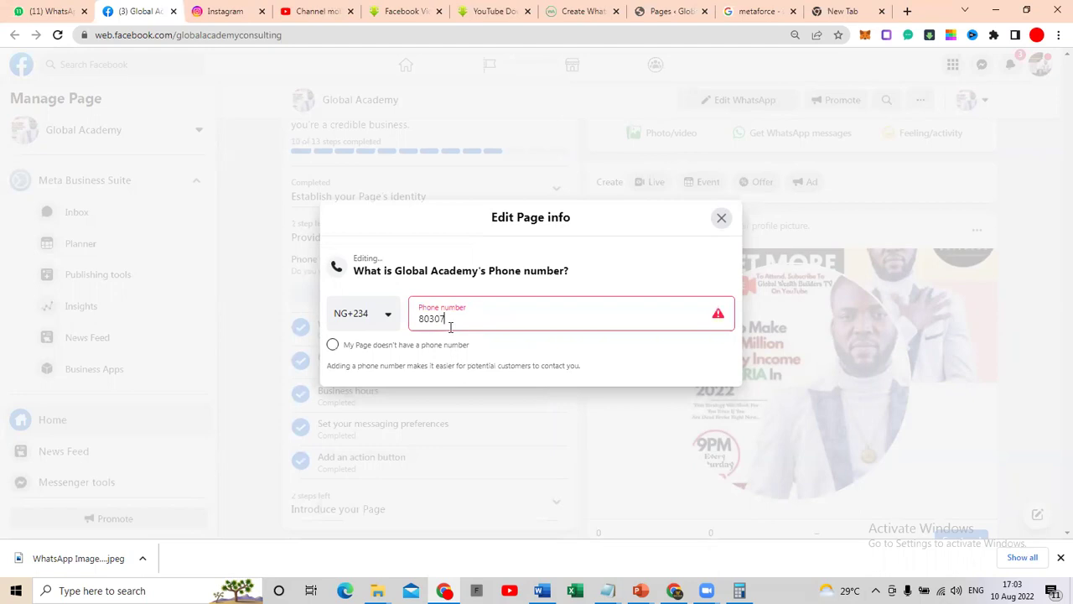
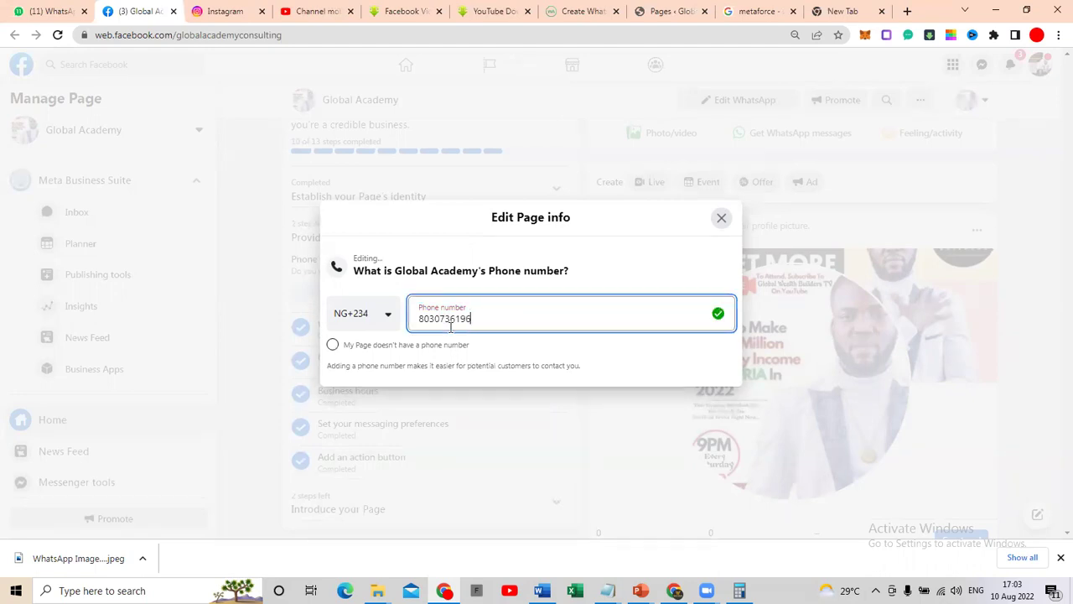
pyautogui.click(634, 268)
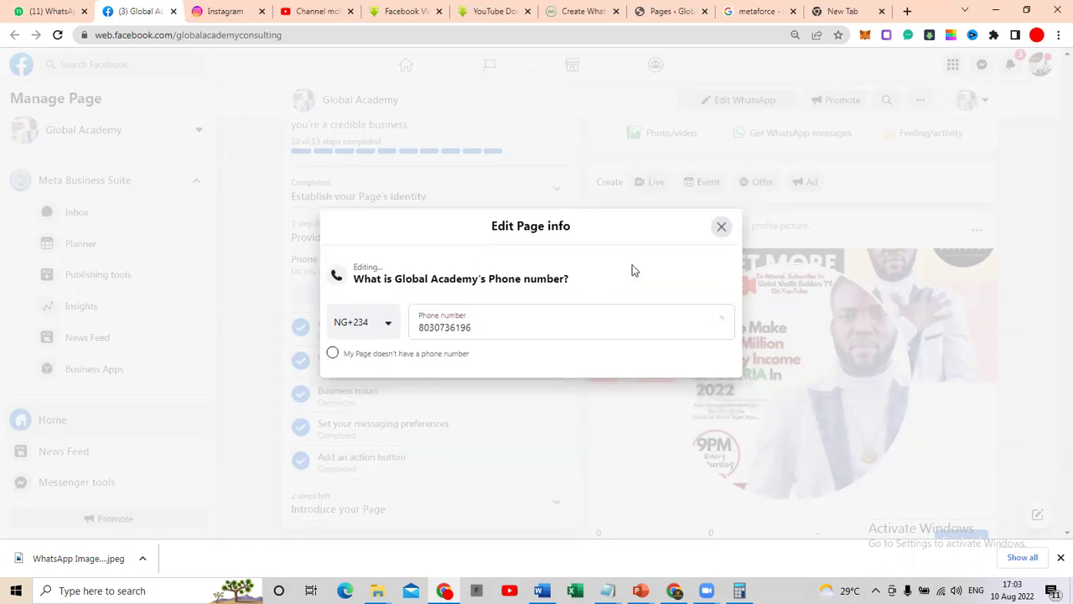
pyautogui.click(721, 227)
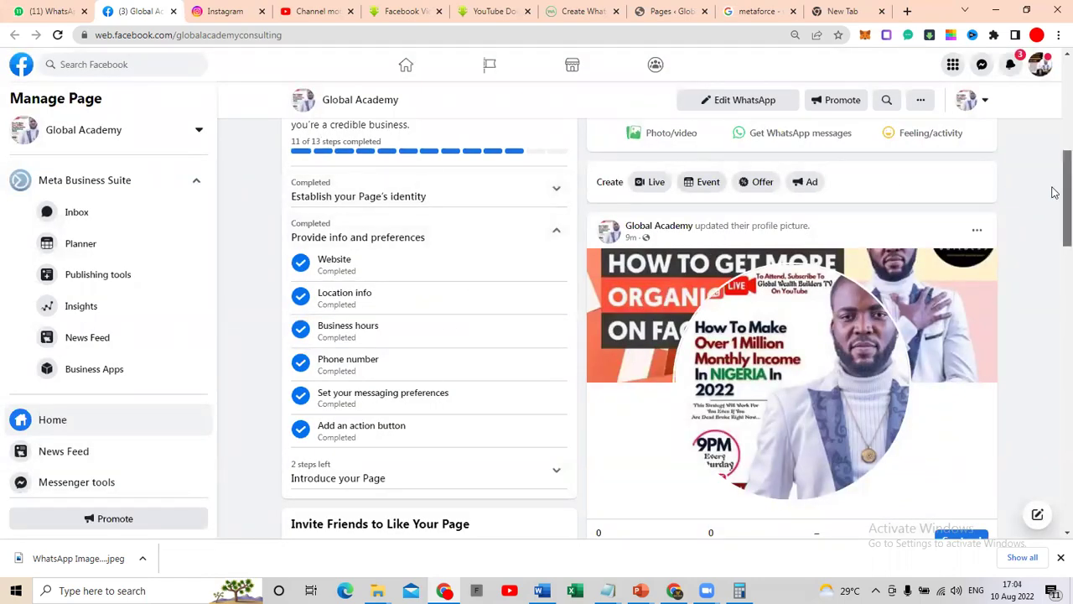
# Step: Expand 'Introduce your Page' to show the invite-friends and welcome-post tasks, then check notifications
pyautogui.scroll(-2, 1055, 223)
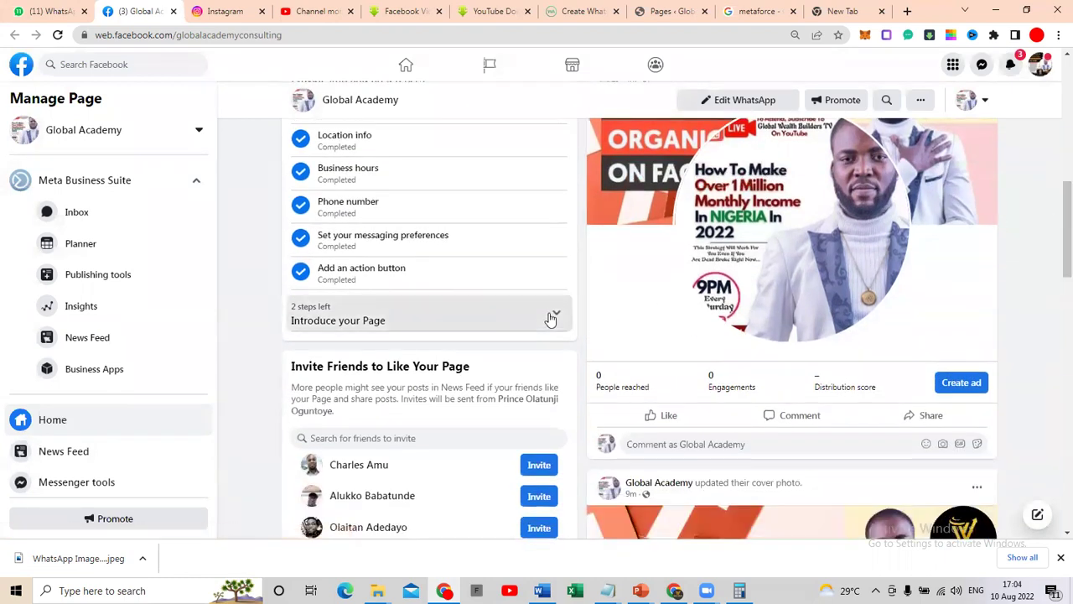
pyautogui.click(550, 316)
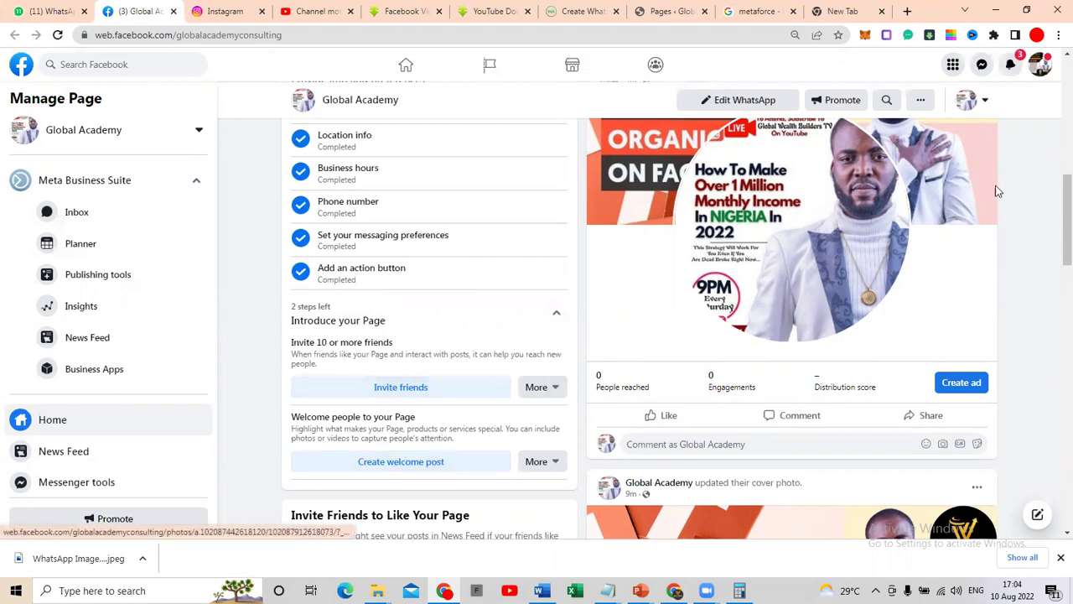
pyautogui.click(1018, 65)
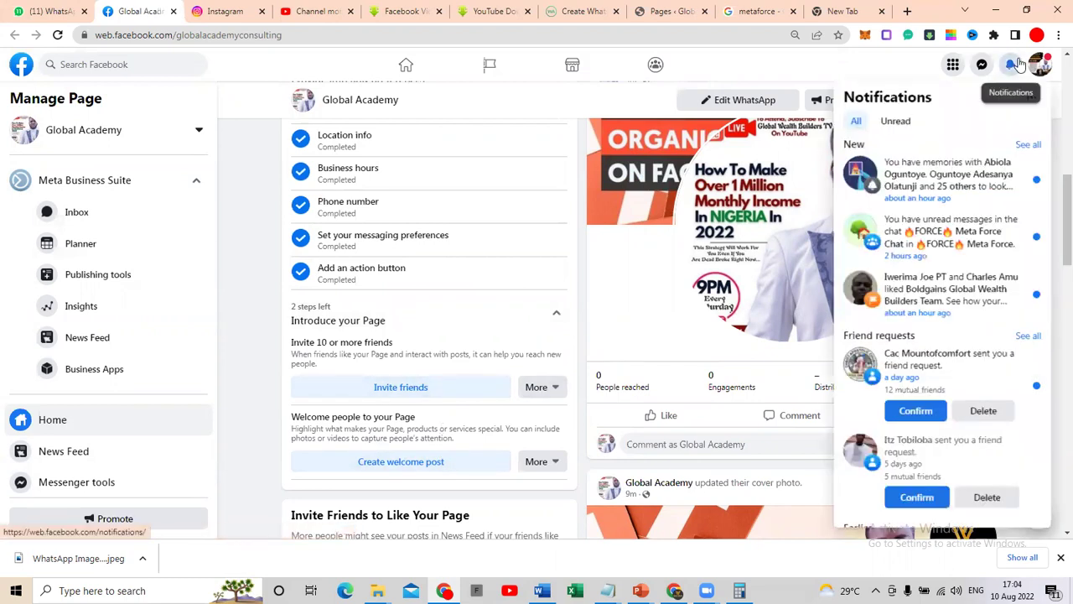
pyautogui.click(1014, 66)
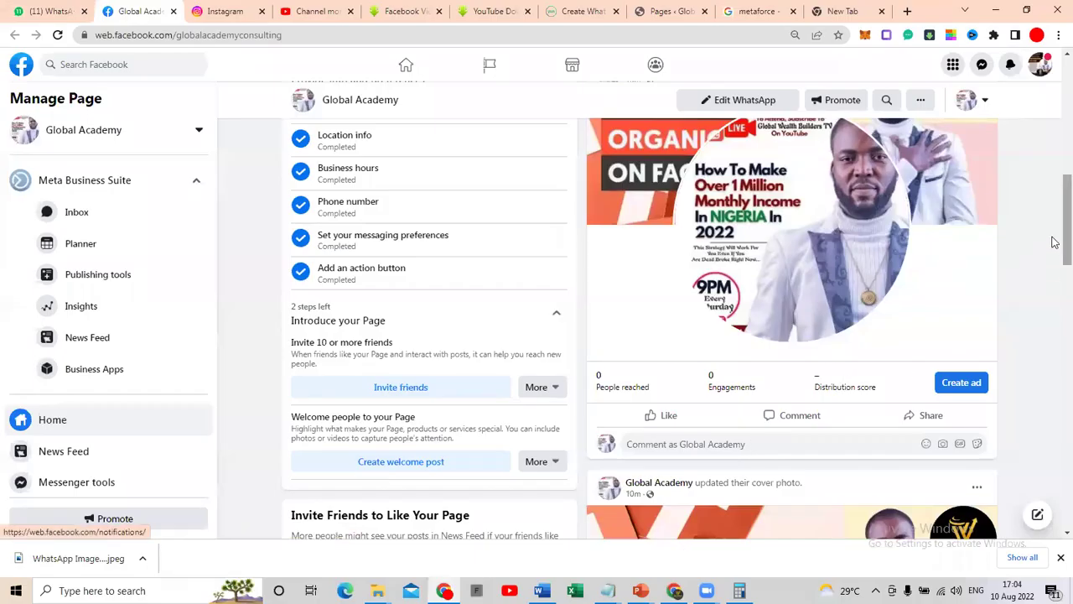
pyautogui.scroll(3, 1054, 232)
pyautogui.scroll(-2, 1054, 243)
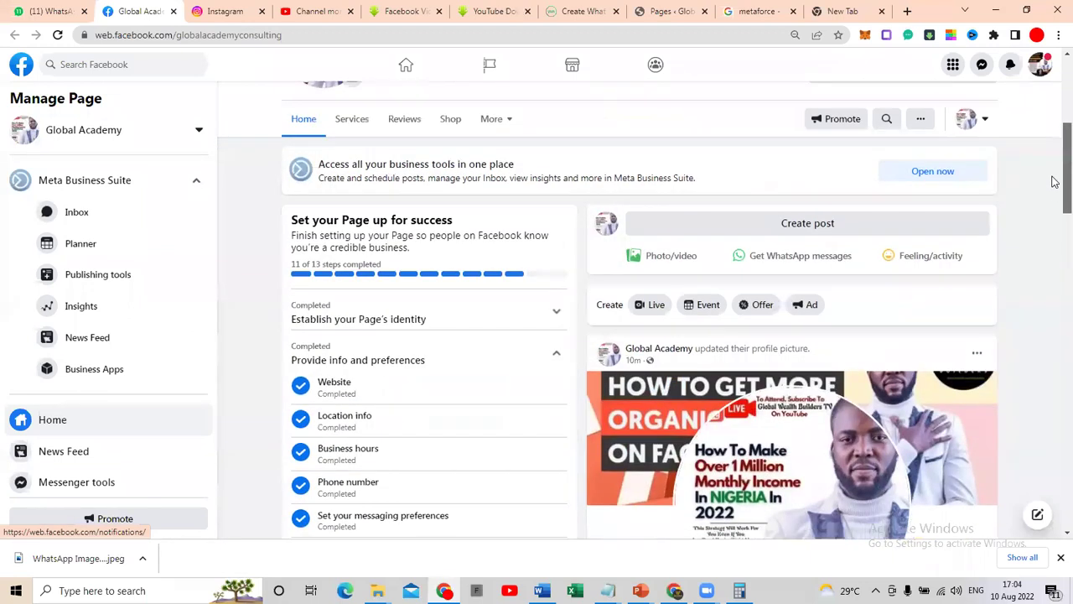
pyautogui.scroll(-8, 1055, 276)
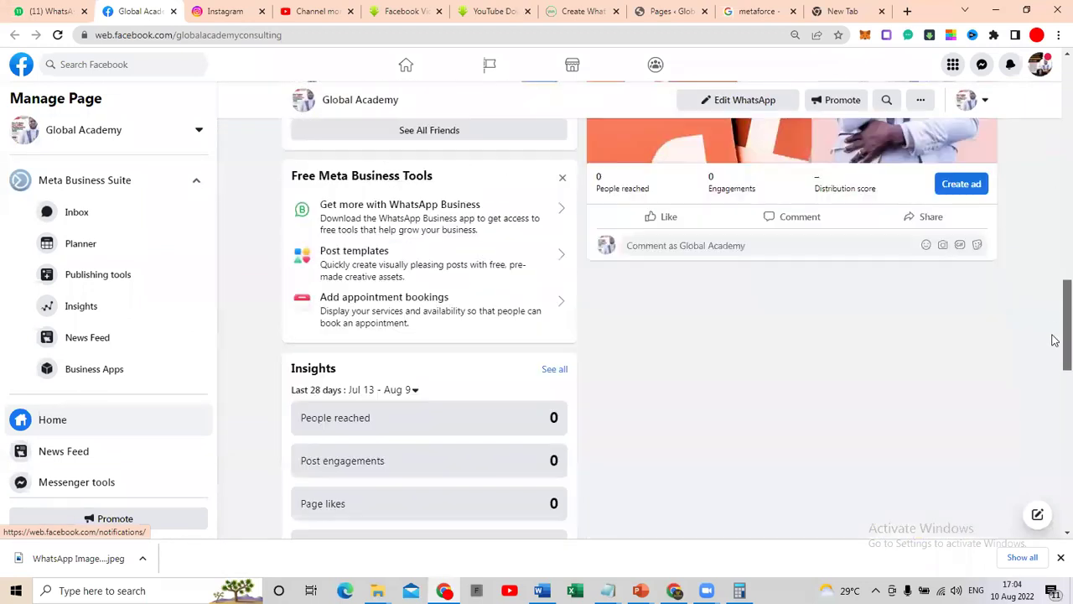
pyautogui.scroll(-4, 1054, 358)
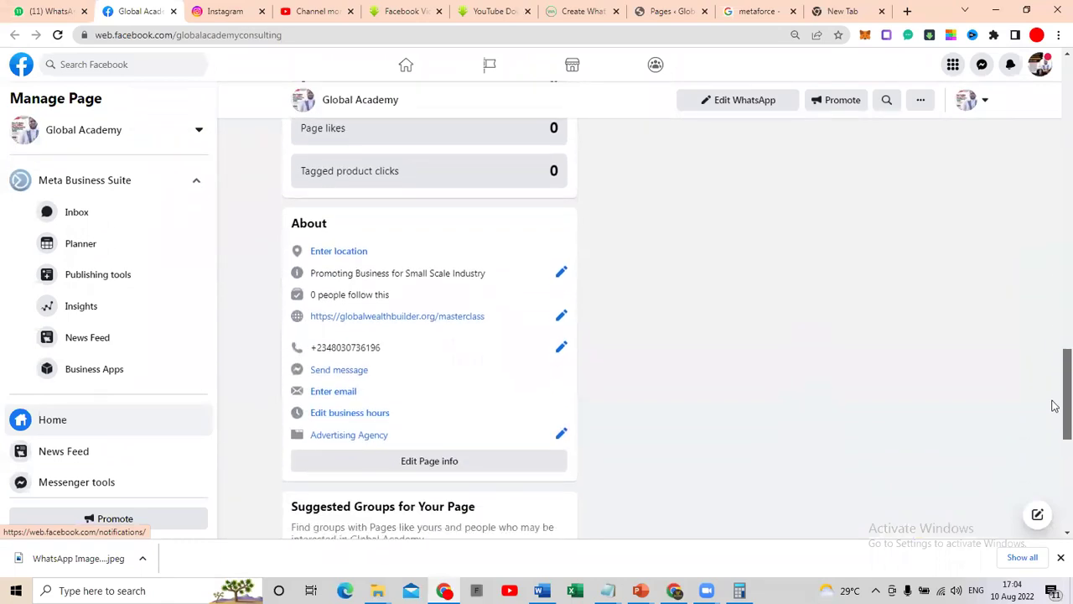
pyautogui.scroll(-2, 1054, 409)
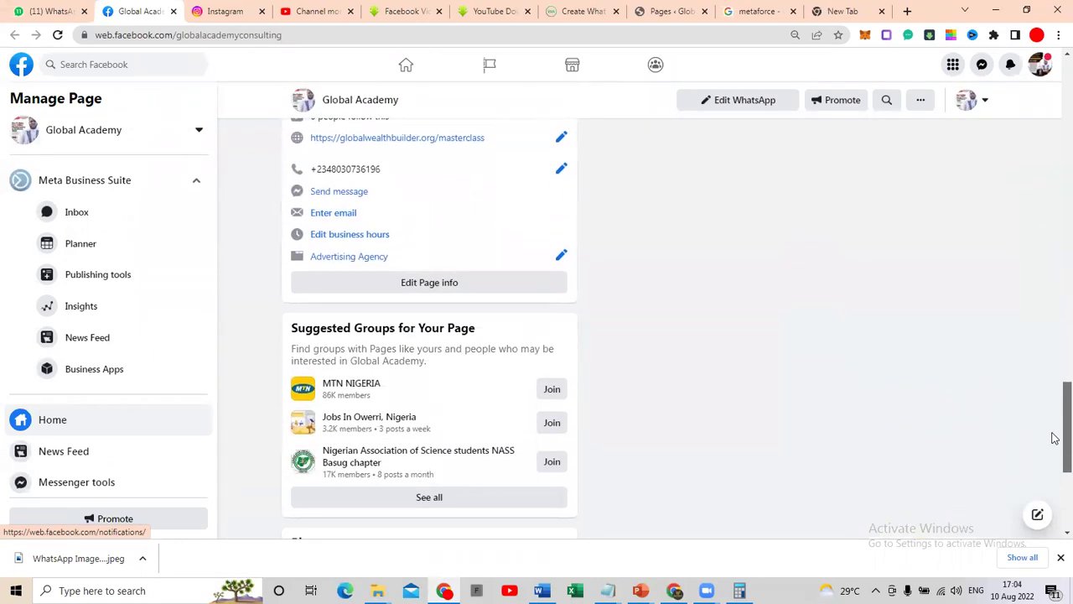
pyautogui.scroll(-3, 1055, 438)
pyautogui.scroll(-1, 1055, 478)
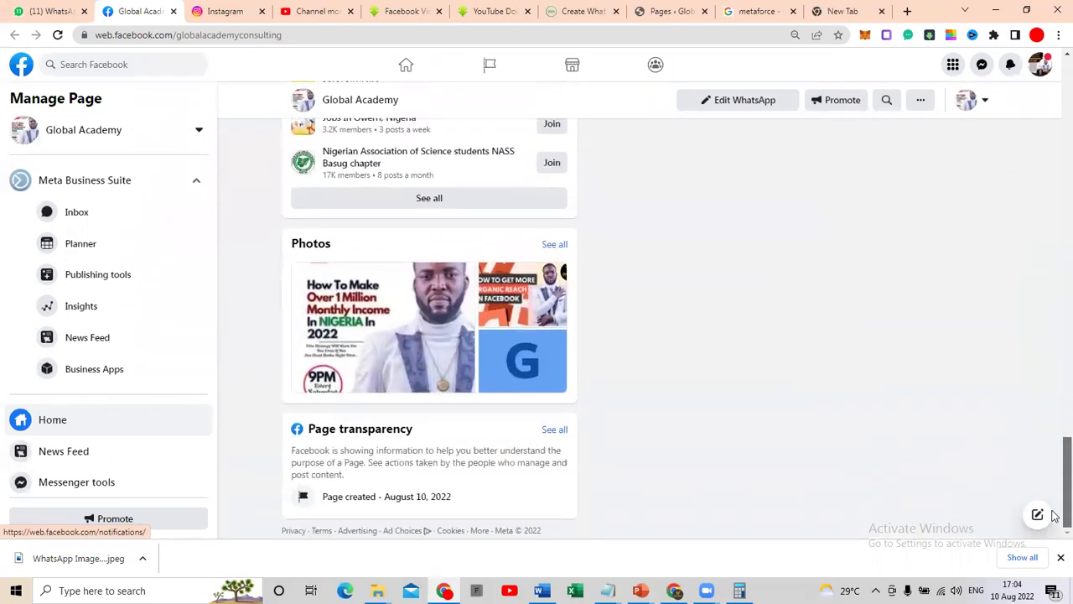
pyautogui.scroll(12, 1054, 515)
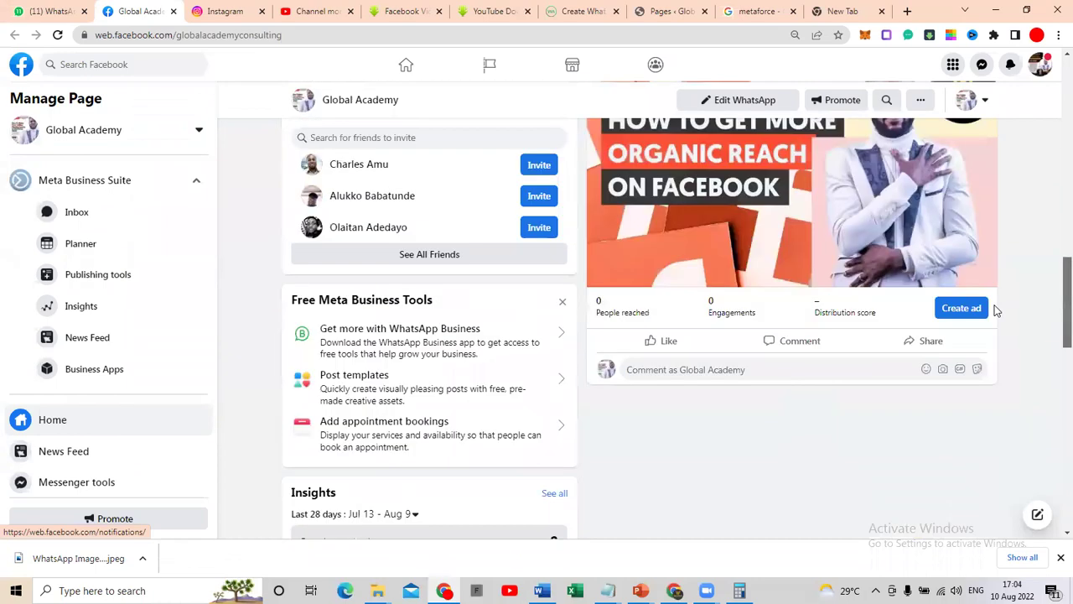
pyautogui.scroll(1, 996, 310)
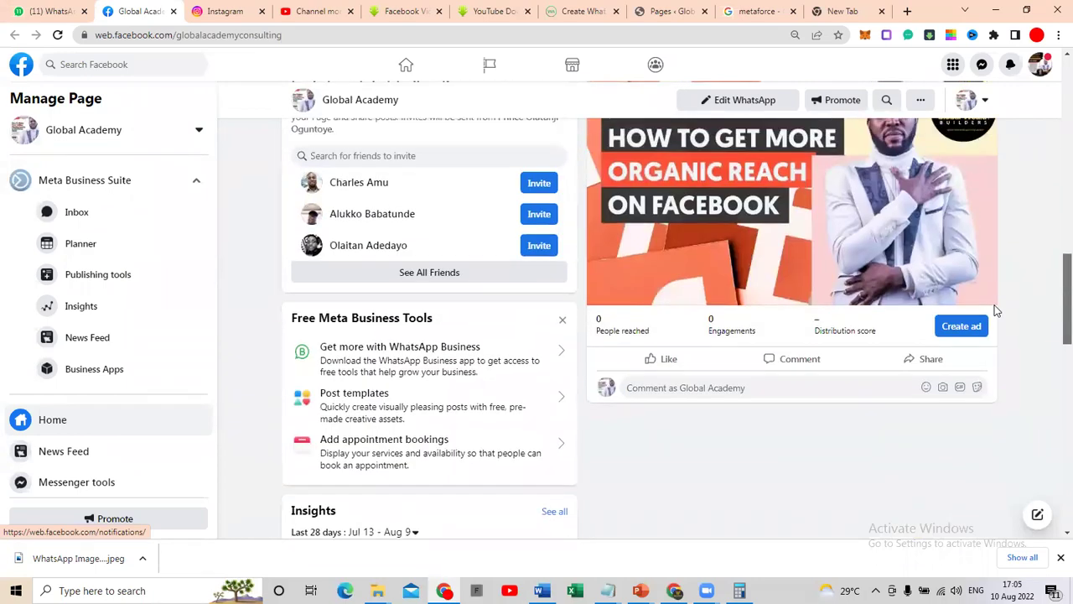
pyautogui.scroll(5, 996, 310)
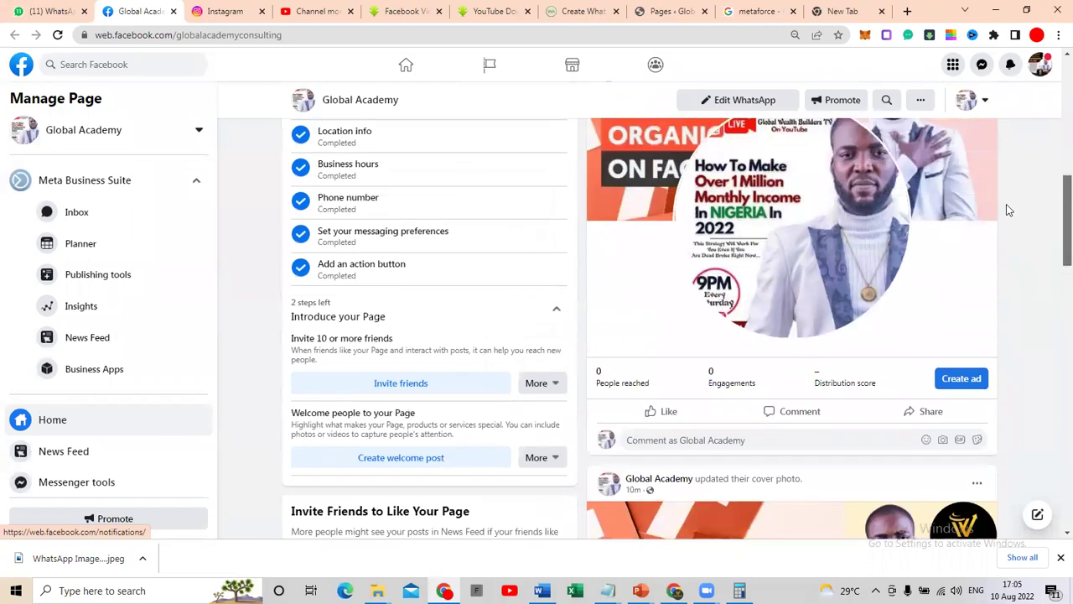
pyautogui.scroll(1, 1006, 210)
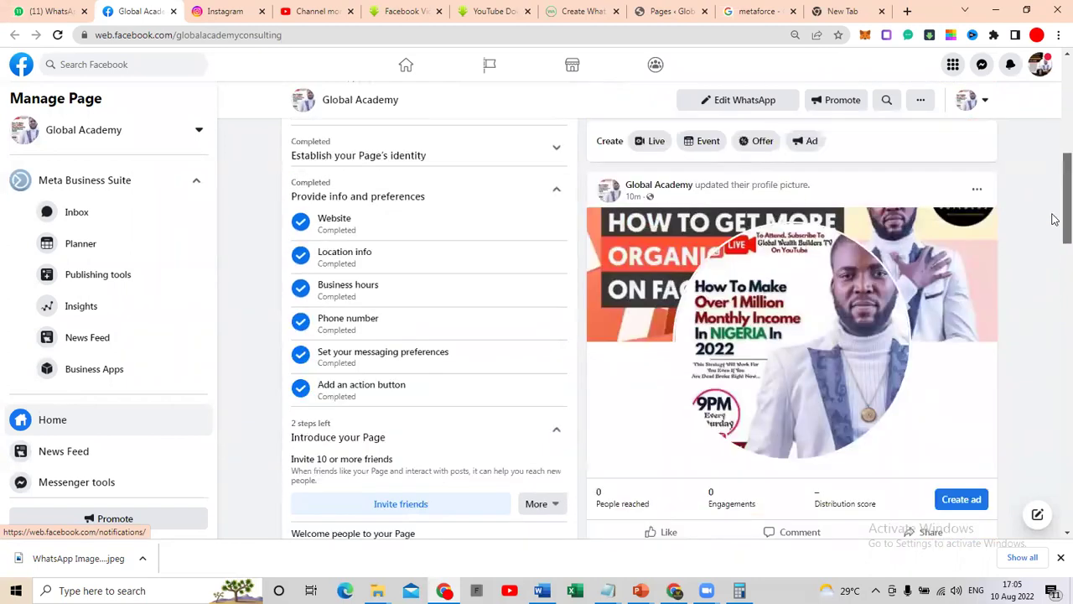
pyautogui.scroll(3, 1054, 219)
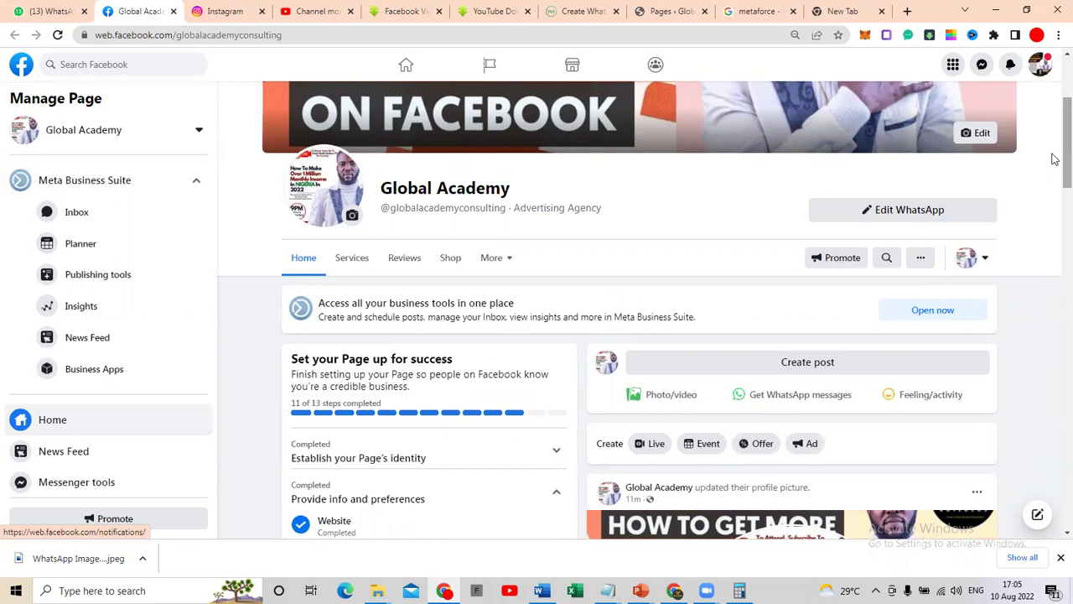
pyautogui.scroll(1, 1054, 157)
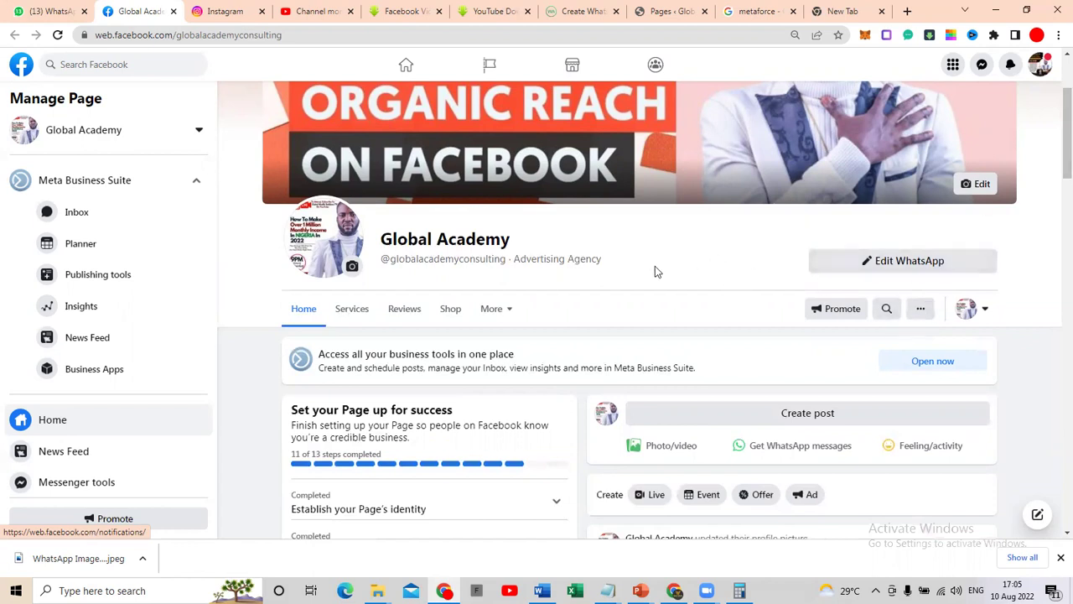
# Step: Open Page settings, view the Instagram section, then the Page Roles section
pyautogui.moveTo(212, 337); pyautogui.dragTo(212, 469)
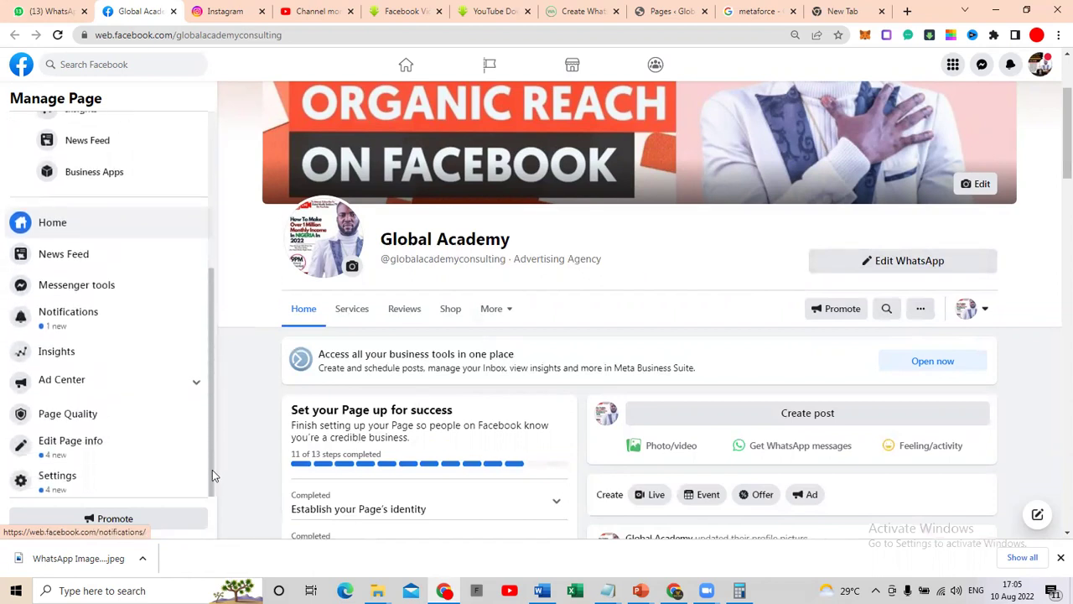
pyautogui.click(50, 476)
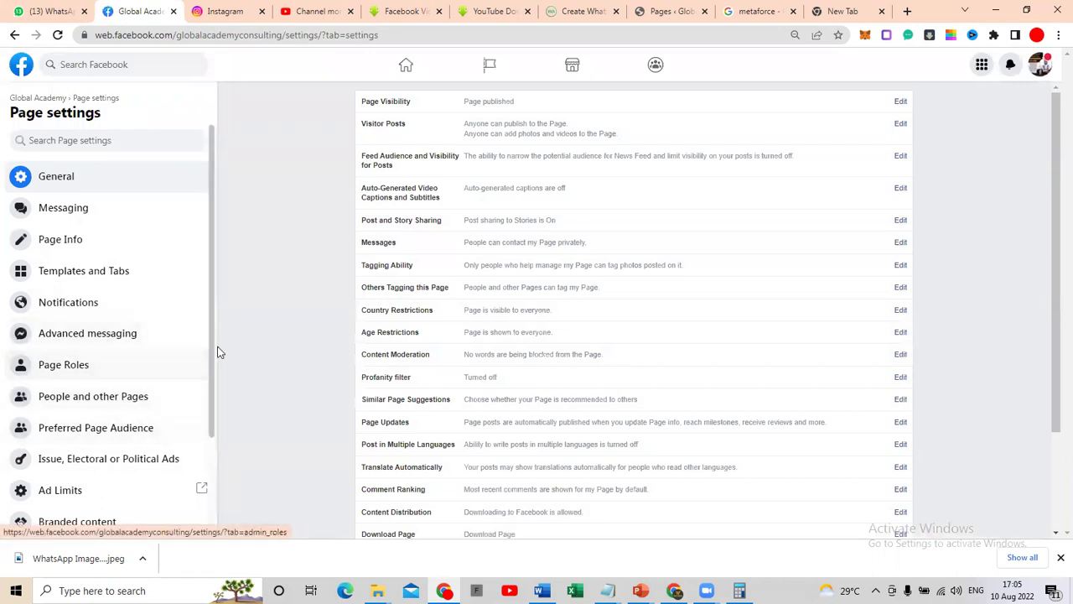
pyautogui.moveTo(212, 353); pyautogui.dragTo(210, 495)
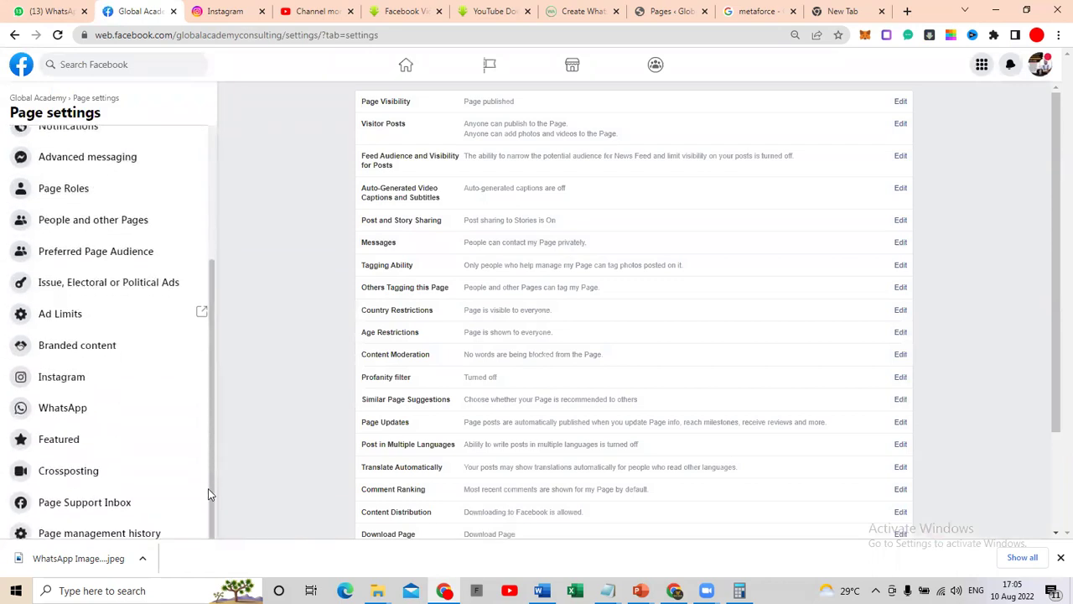
pyautogui.click(59, 338)
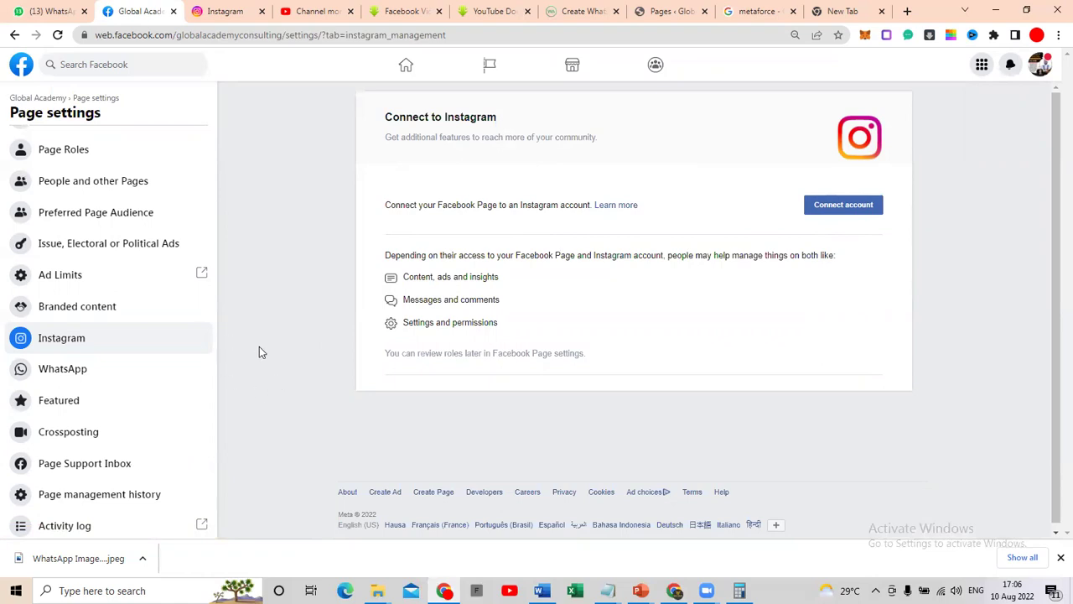
pyautogui.moveTo(212, 308); pyautogui.dragTo(211, 159)
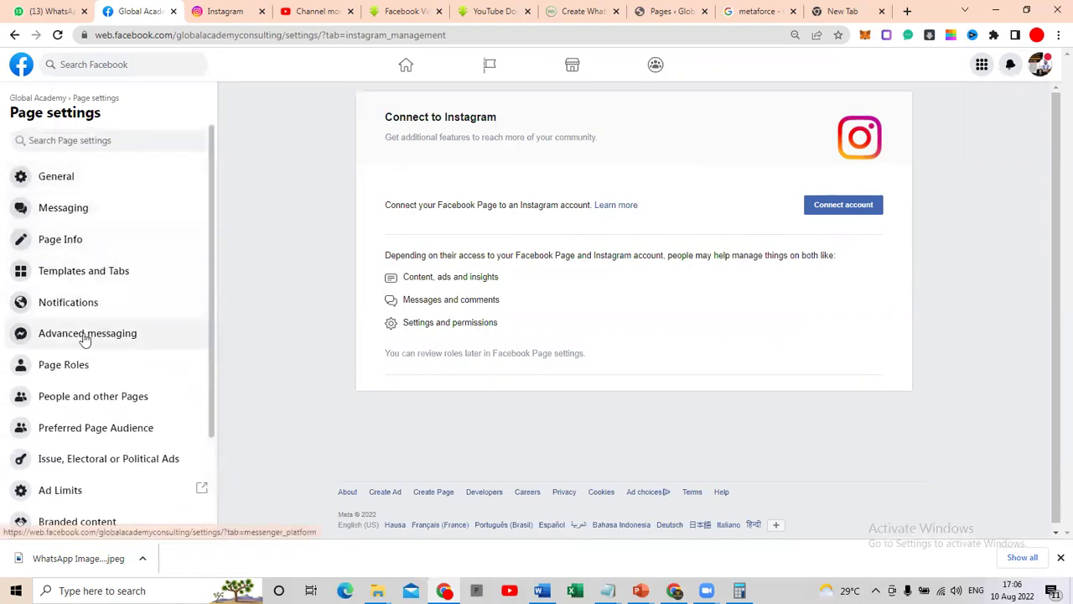
pyautogui.click(61, 369)
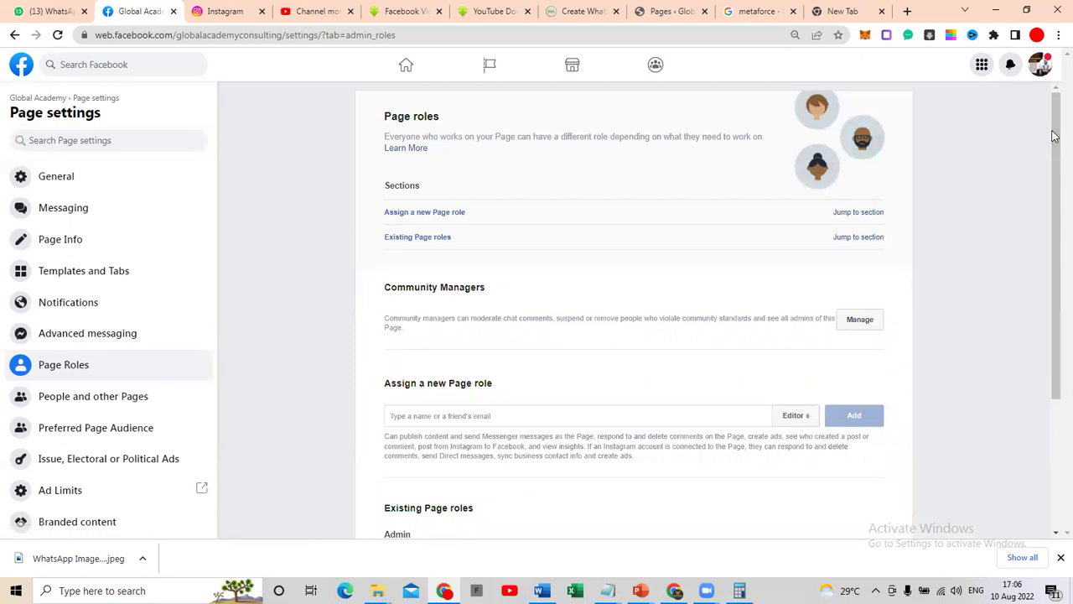
# Step: Glance at the Instagram feed tab and return to the Page settings
pyautogui.moveTo(1053, 132)
pyautogui.mouseDown()
pyautogui.moveTo(1053, 163)
pyautogui.moveTo(1053, 140)
pyautogui.mouseUp()
pyautogui.click(223, 16)
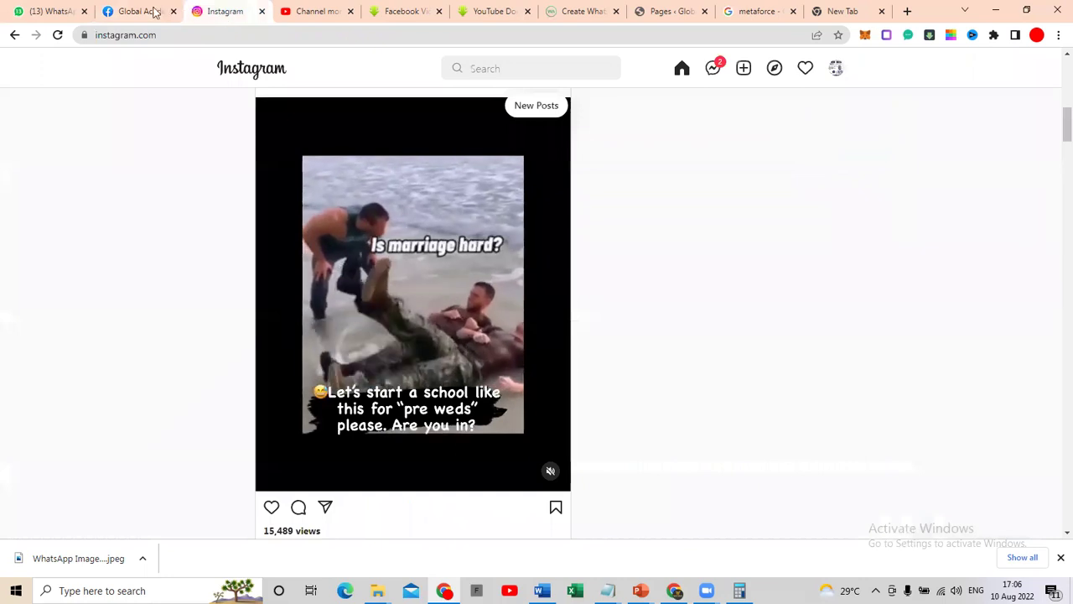
pyautogui.click(133, 9)
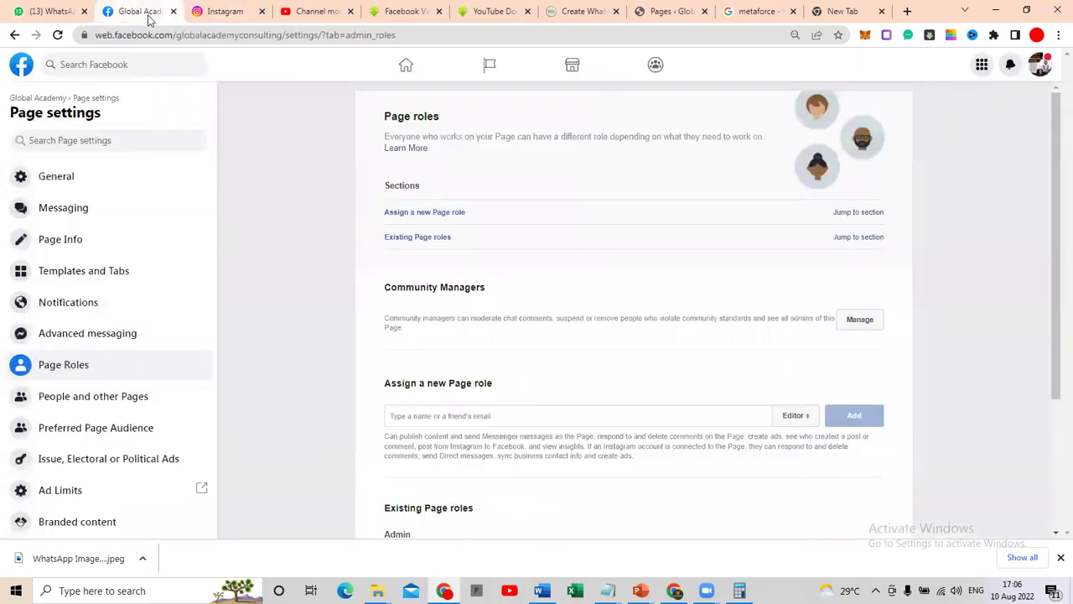
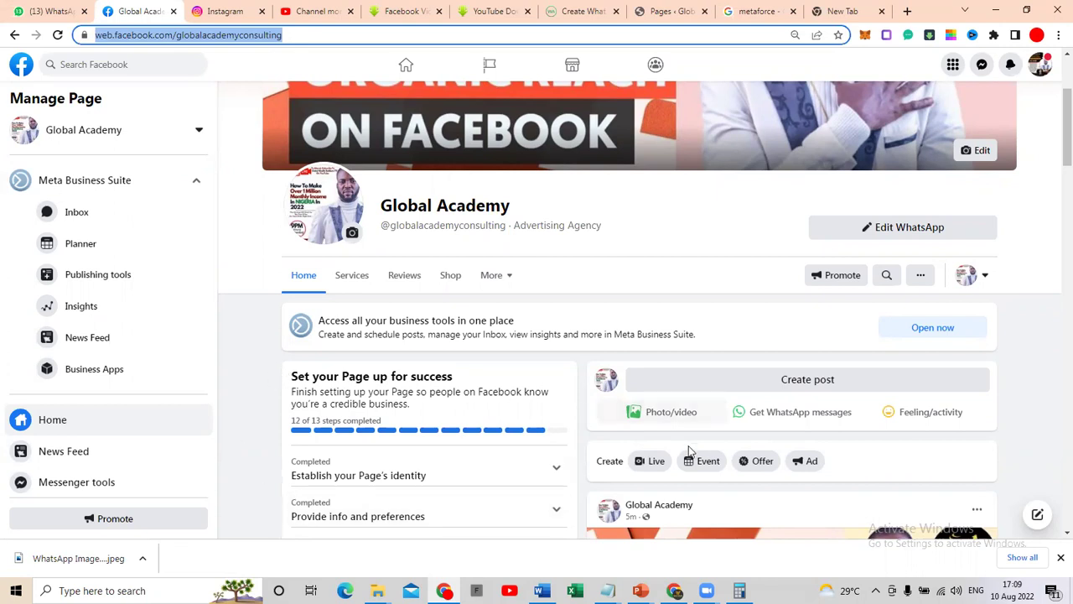
# Step: Search Facebook for the owner's Real Estate business page and open it from the results
pyautogui.scroll(-5, 1054, 154)
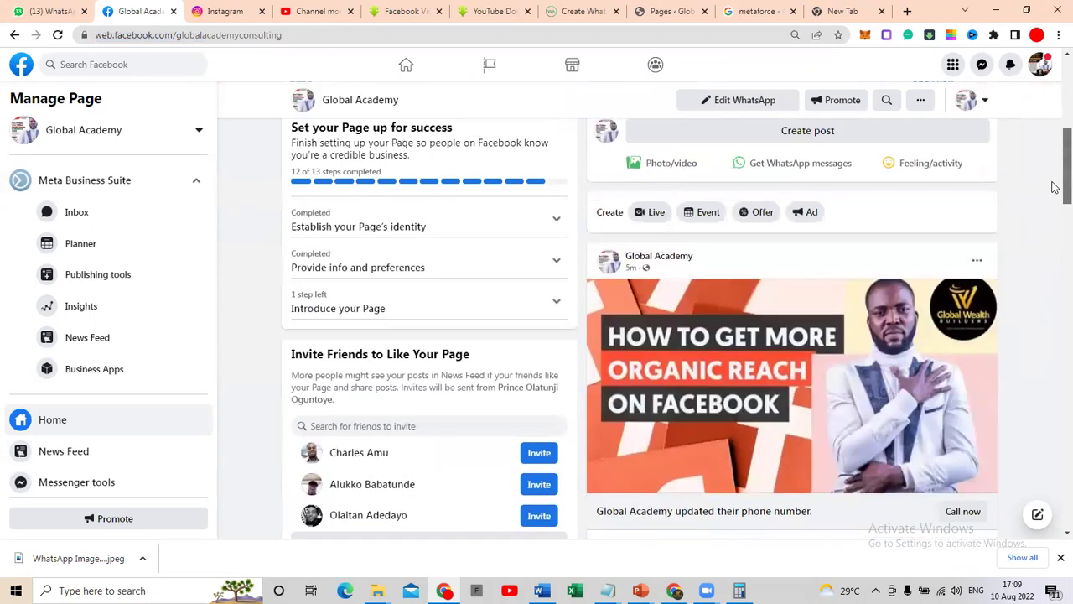
pyautogui.moveTo(1055, 187); pyautogui.dragTo(1056, 180)
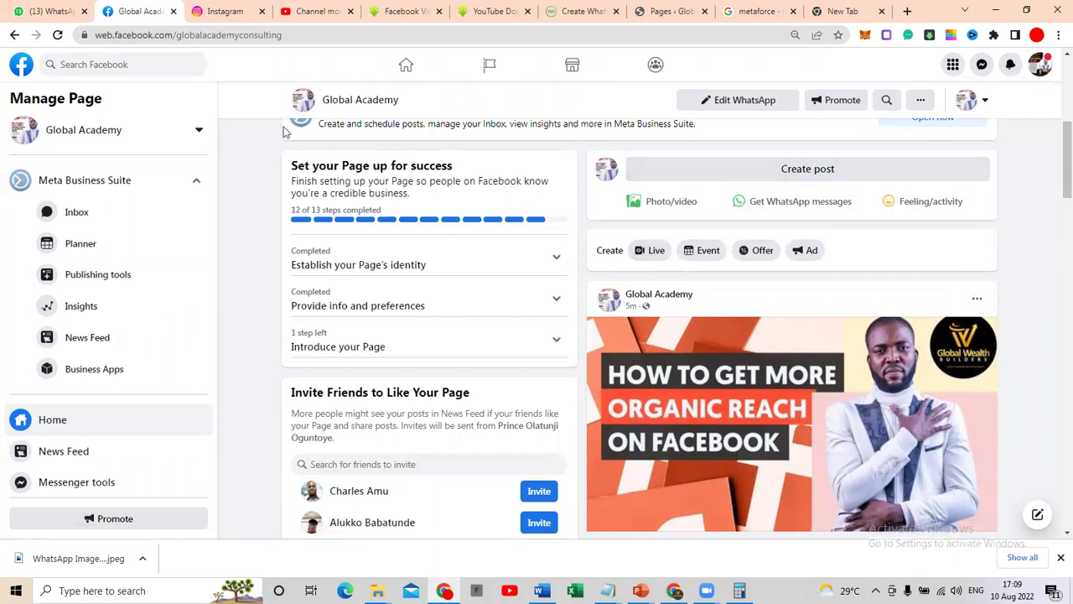
pyautogui.click(101, 64)
pyautogui.write('p')
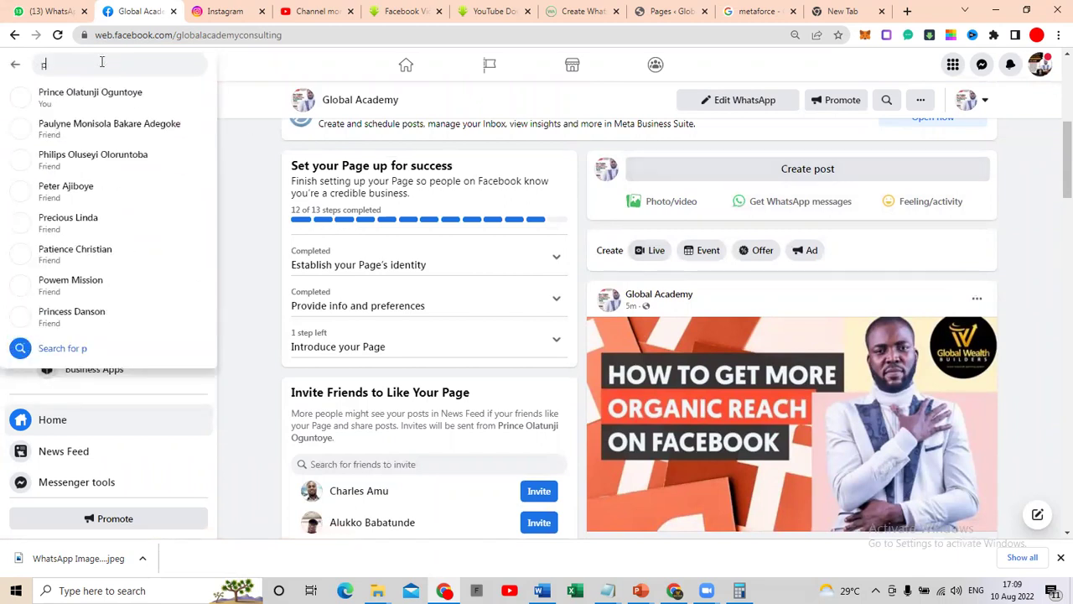
pyautogui.write('rince')
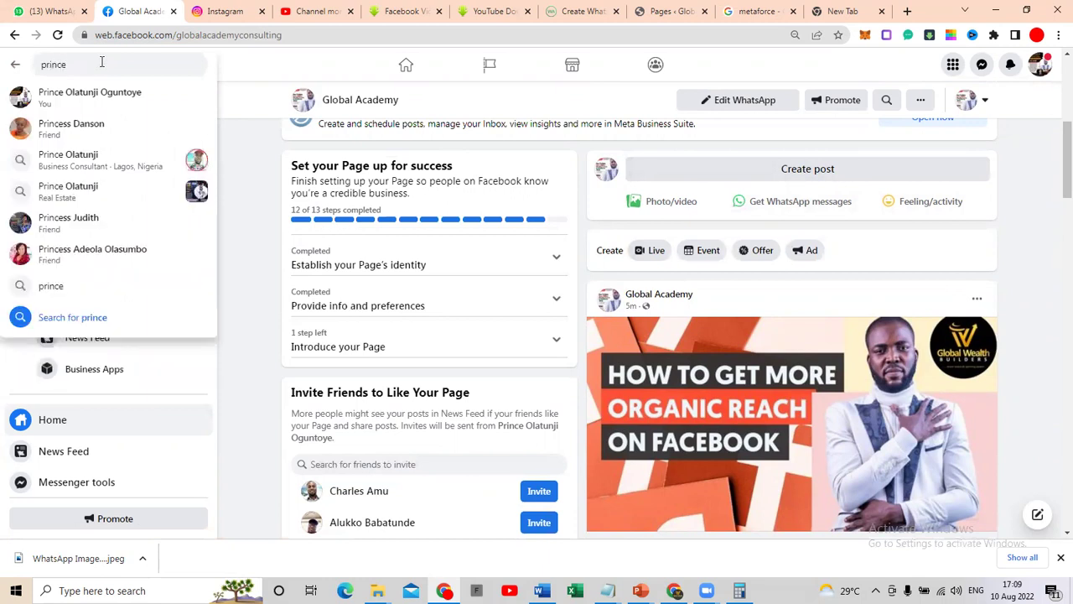
pyautogui.click(75, 191)
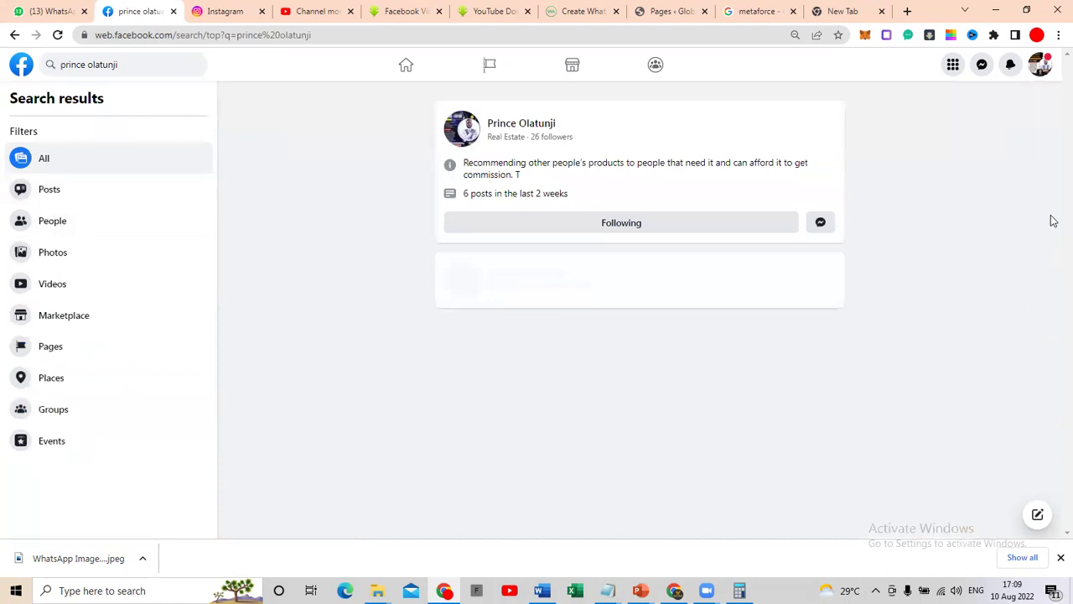
pyautogui.click(521, 132)
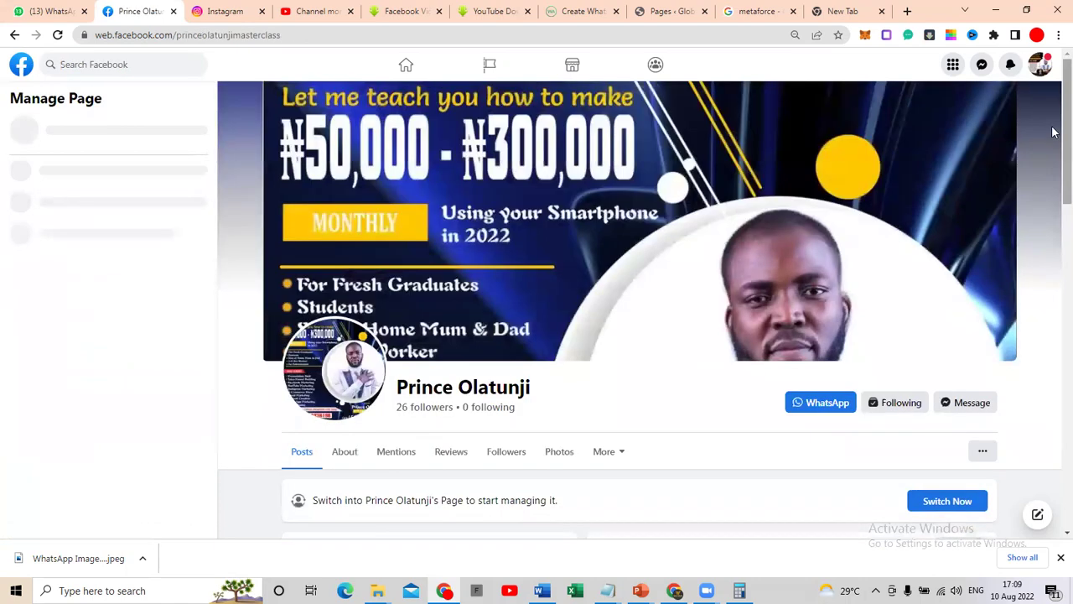
# Step: Scroll through the Real Estate page feed and dismiss the Go to Ad Center card
pyautogui.scroll(-3, 1054, 132)
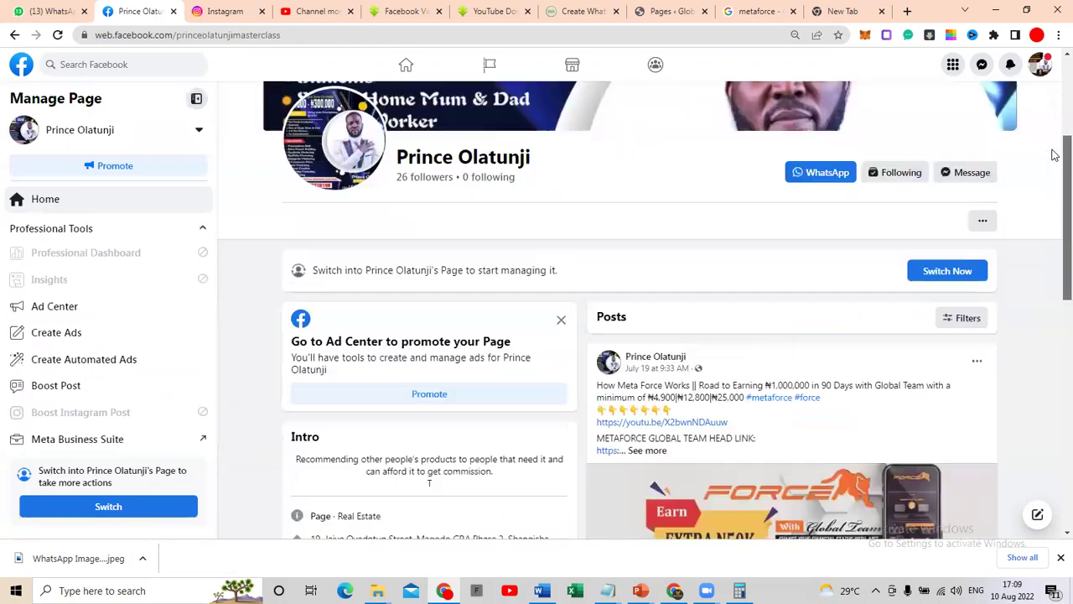
pyautogui.scroll(1, 1054, 155)
pyautogui.scroll(-7, 1054, 154)
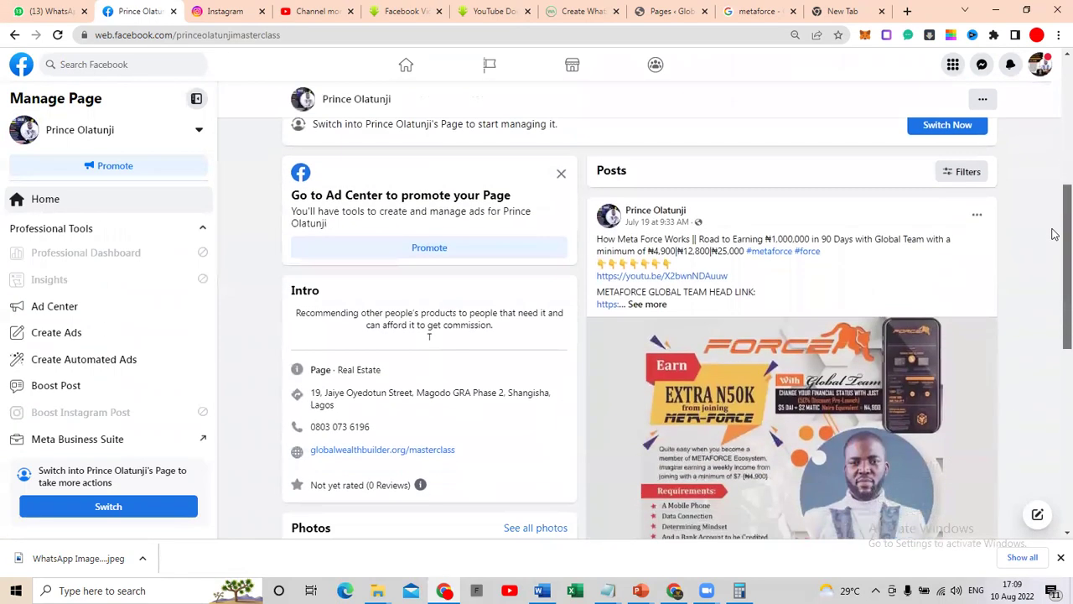
pyautogui.scroll(3, 1054, 344)
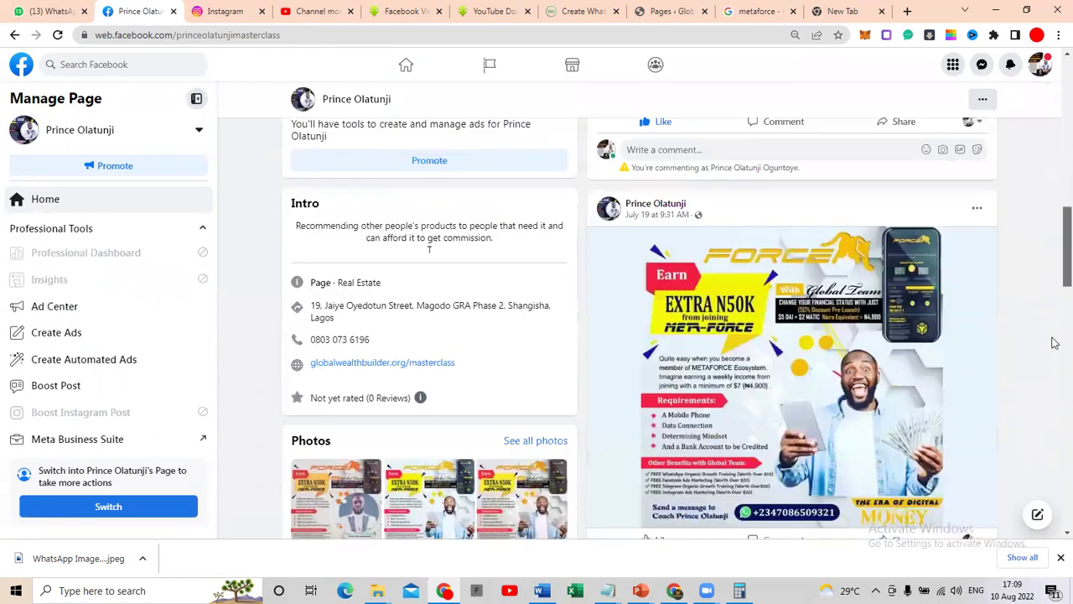
pyautogui.scroll(-5, 1053, 436)
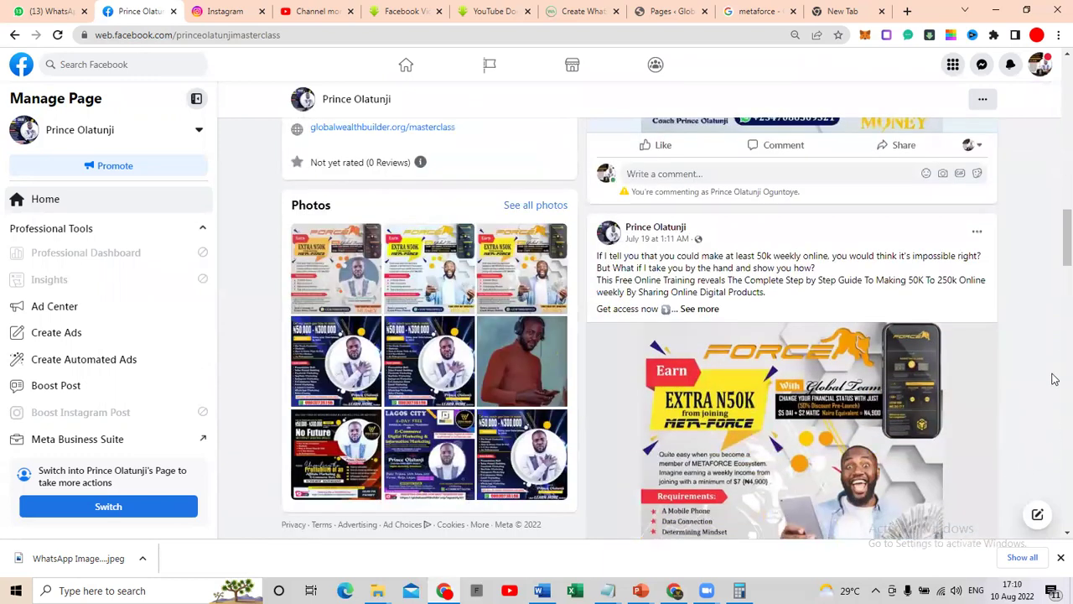
pyautogui.moveTo(1053, 215); pyautogui.dragTo(1053, 451)
pyautogui.scroll(-10, 1053, 450)
pyautogui.scroll(12, 1039, 454)
pyautogui.scroll(-4, 1039, 453)
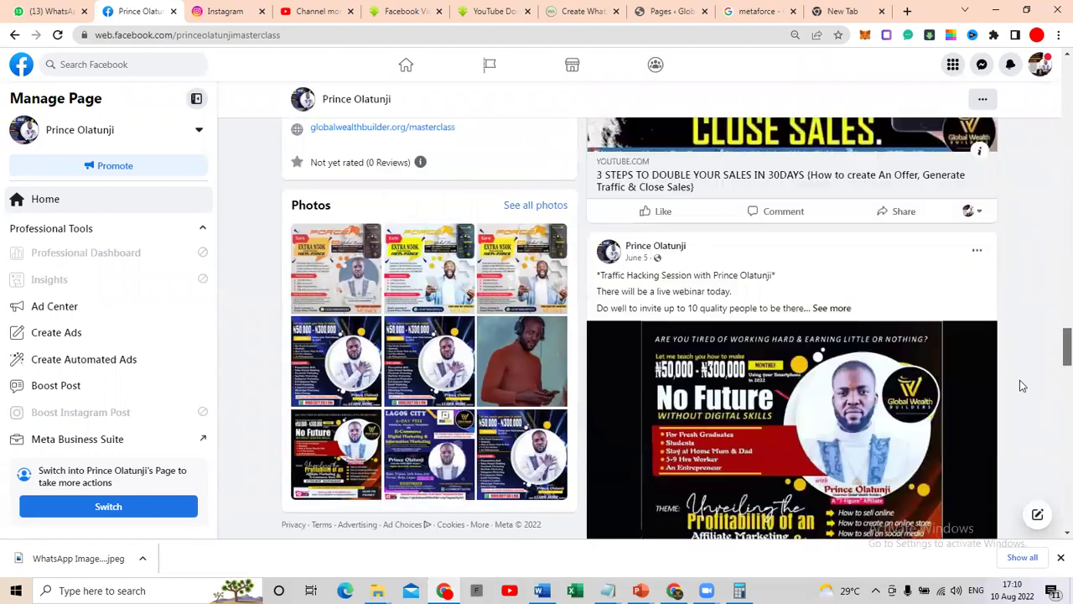
pyautogui.scroll(4, 1016, 360)
pyautogui.scroll(-3, 1007, 333)
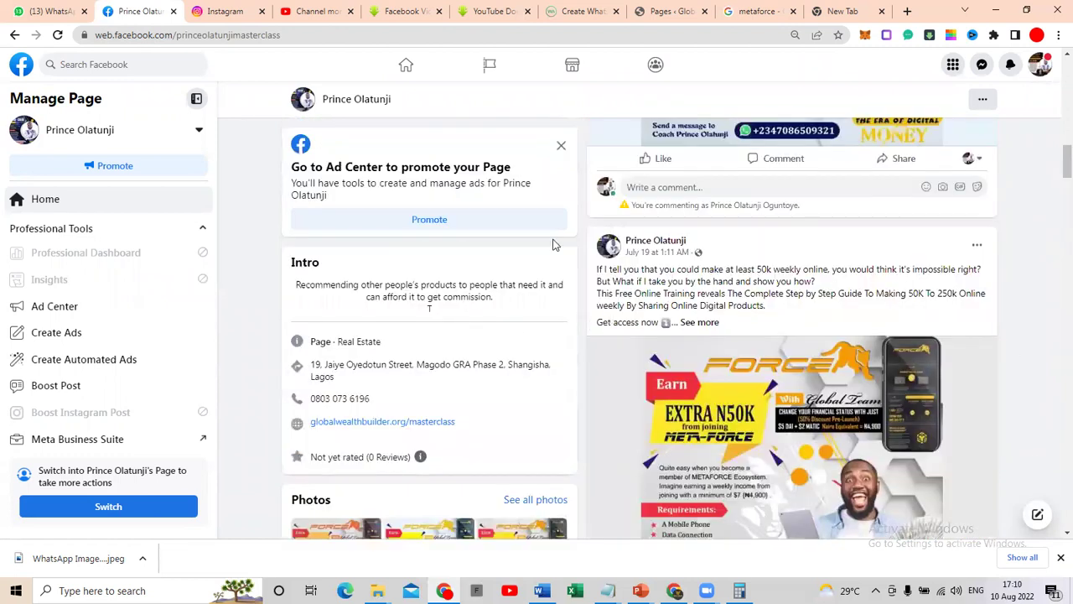
pyautogui.click(561, 145)
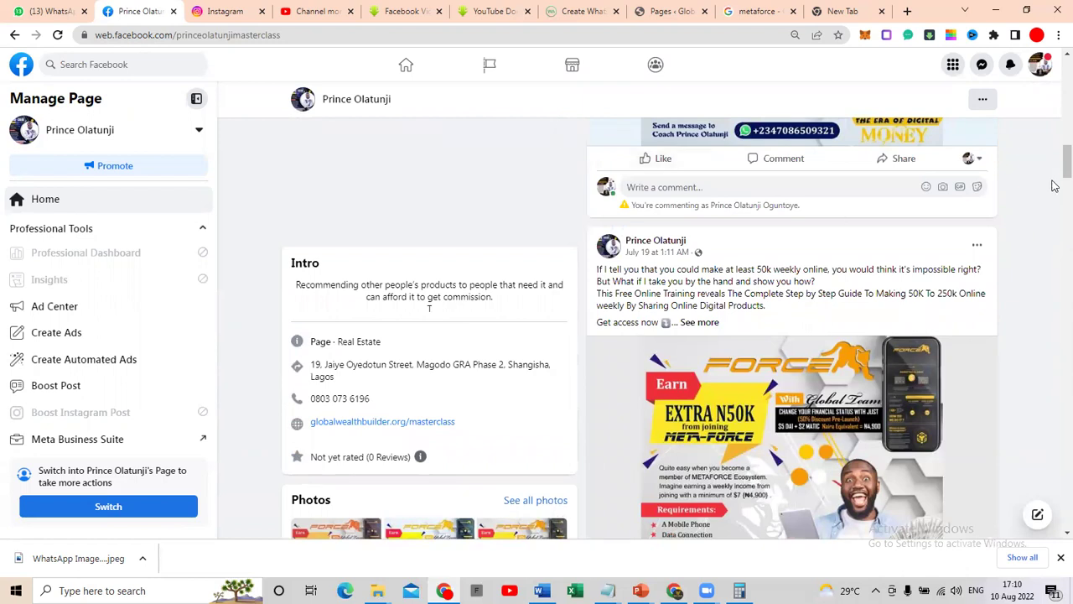
# Step: Switch to managing the Global Wealth Builders page from the page switcher
pyautogui.moveTo(1061, 168); pyautogui.dragTo(1055, 407)
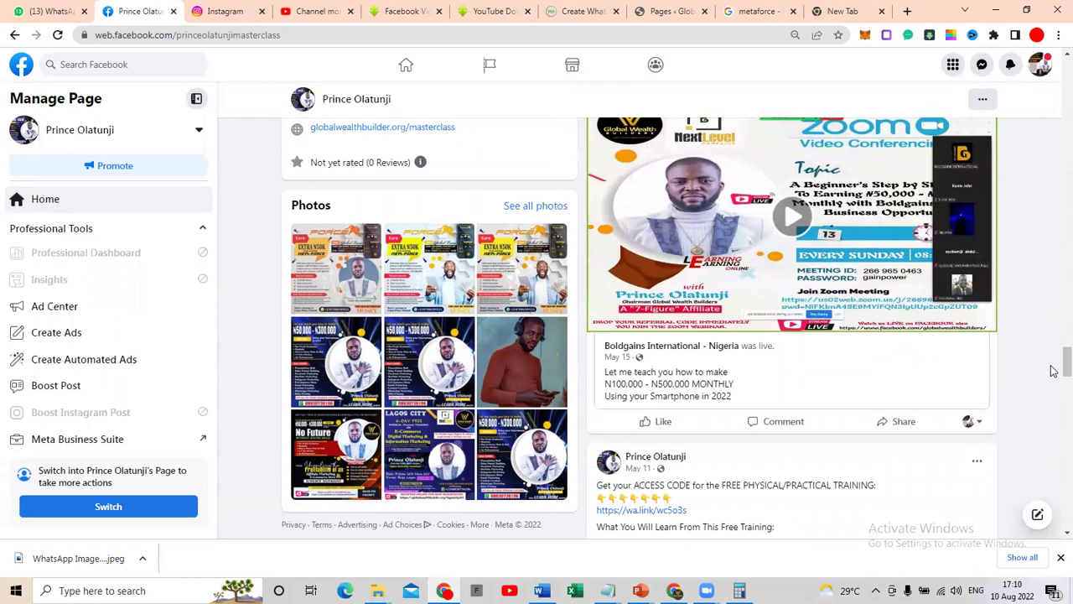
pyautogui.moveTo(1061, 363); pyautogui.dragTo(1058, 555)
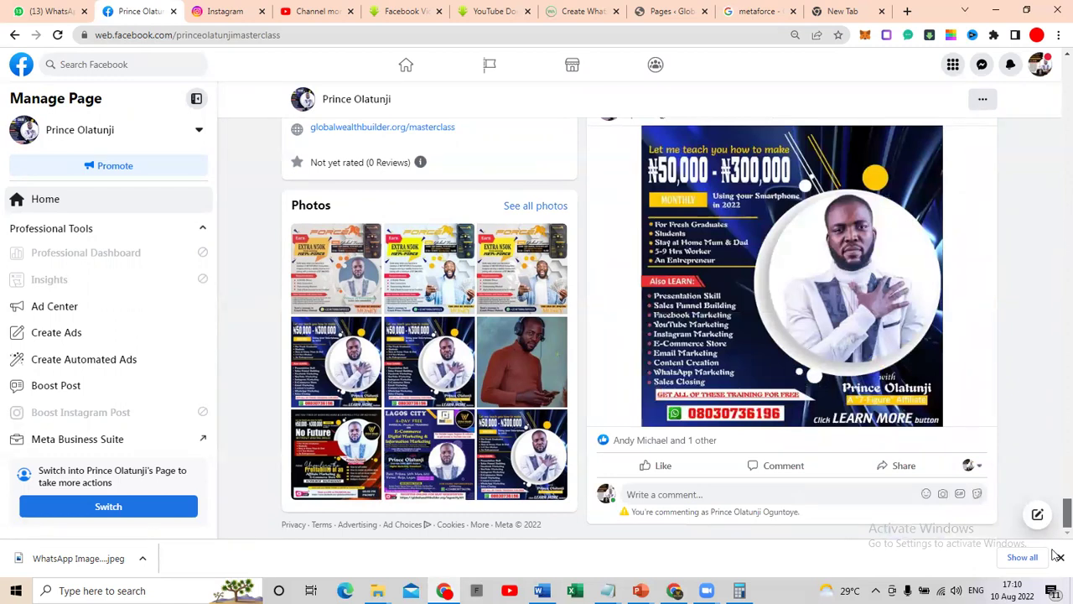
pyautogui.moveTo(1057, 556); pyautogui.dragTo(987, 124)
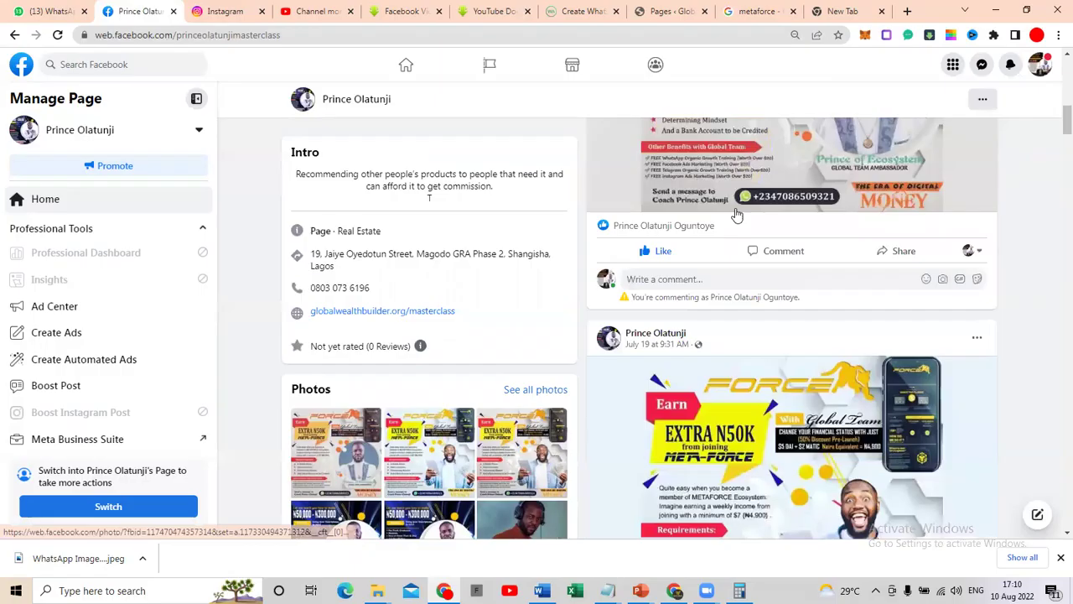
pyautogui.click(201, 130)
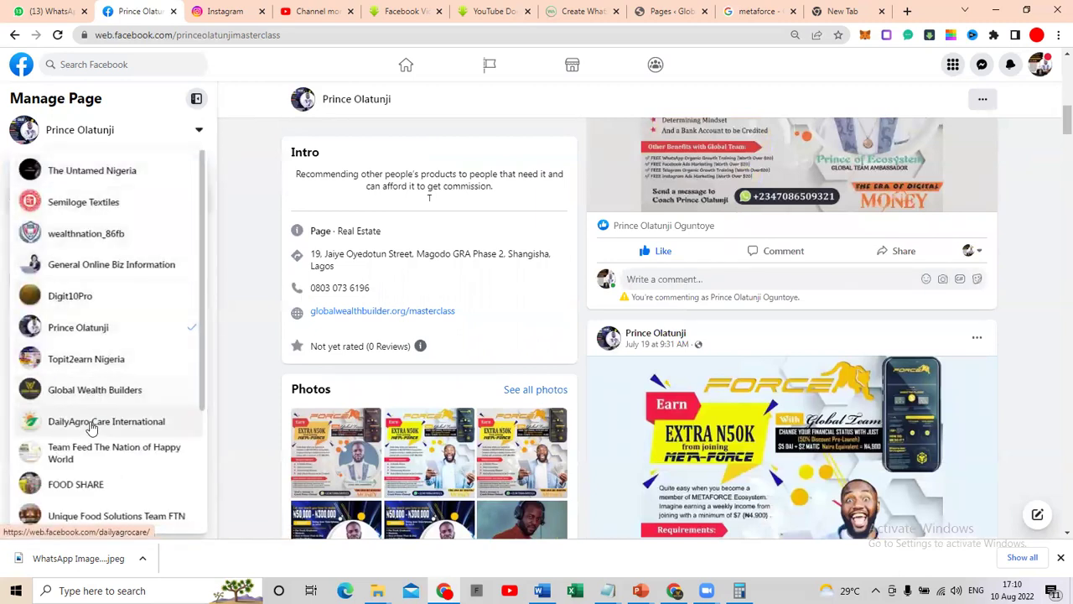
pyautogui.click(124, 391)
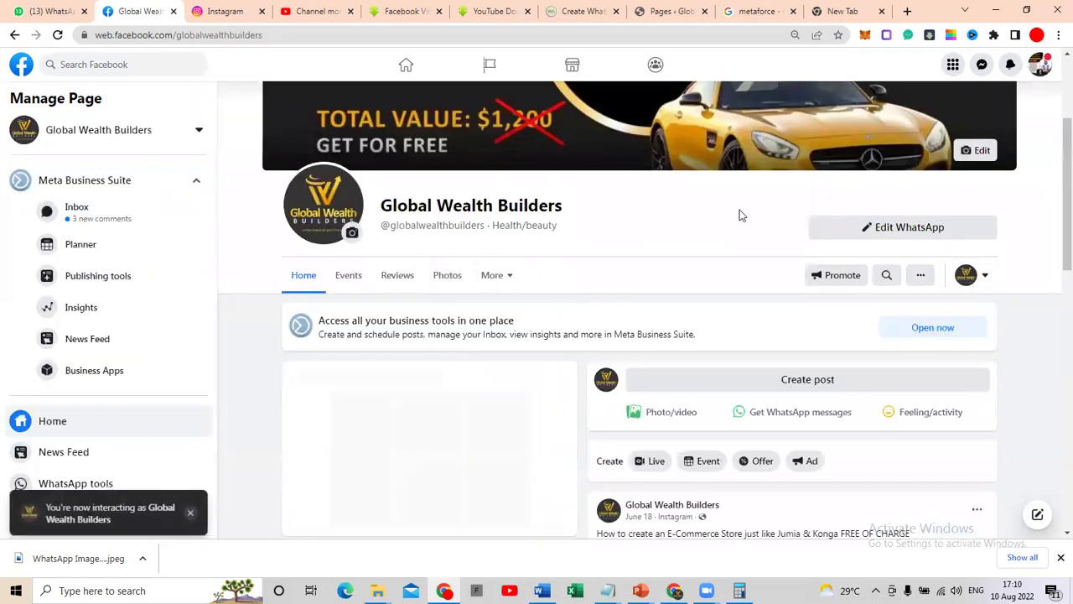
# Step: Scroll down through the Global Wealth Builders page's earlier posts
pyautogui.scroll(-4, 1054, 208)
pyautogui.scroll(-8, 1054, 208)
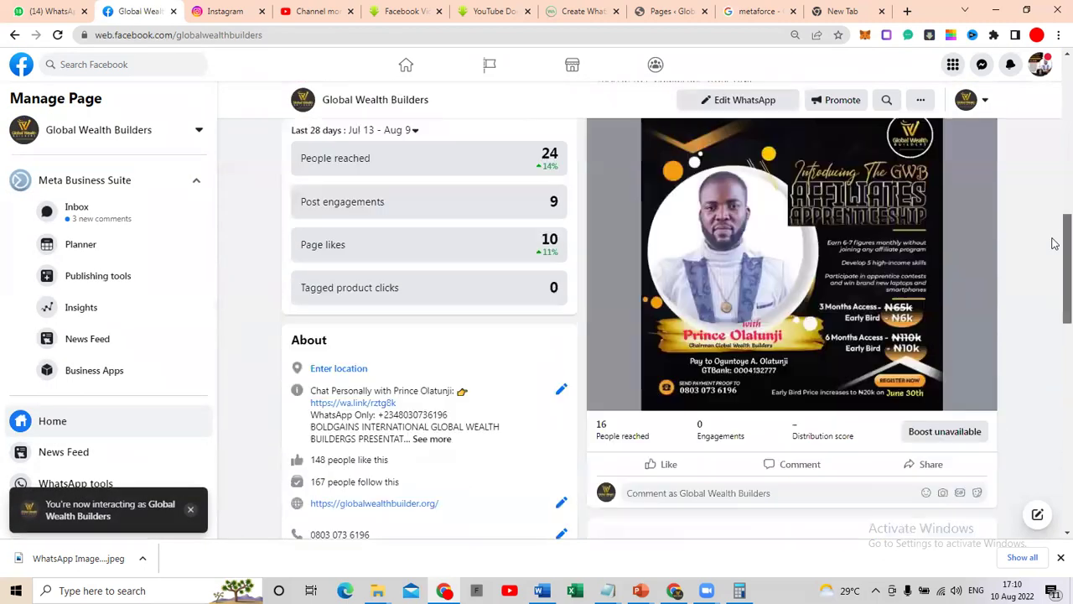
pyautogui.scroll(-4, 1054, 336)
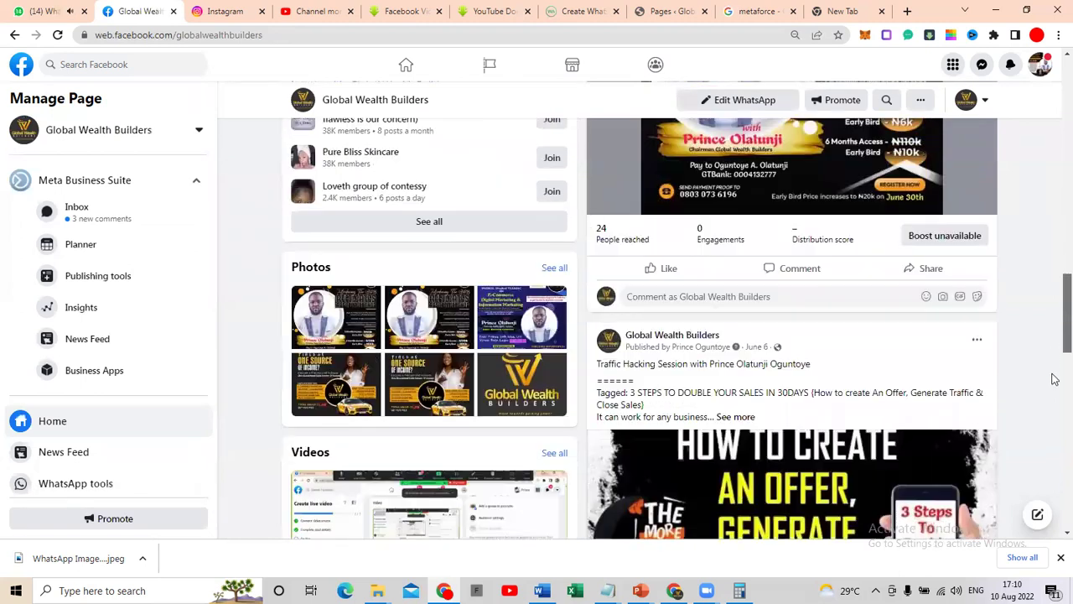
pyautogui.scroll(-5, 1055, 423)
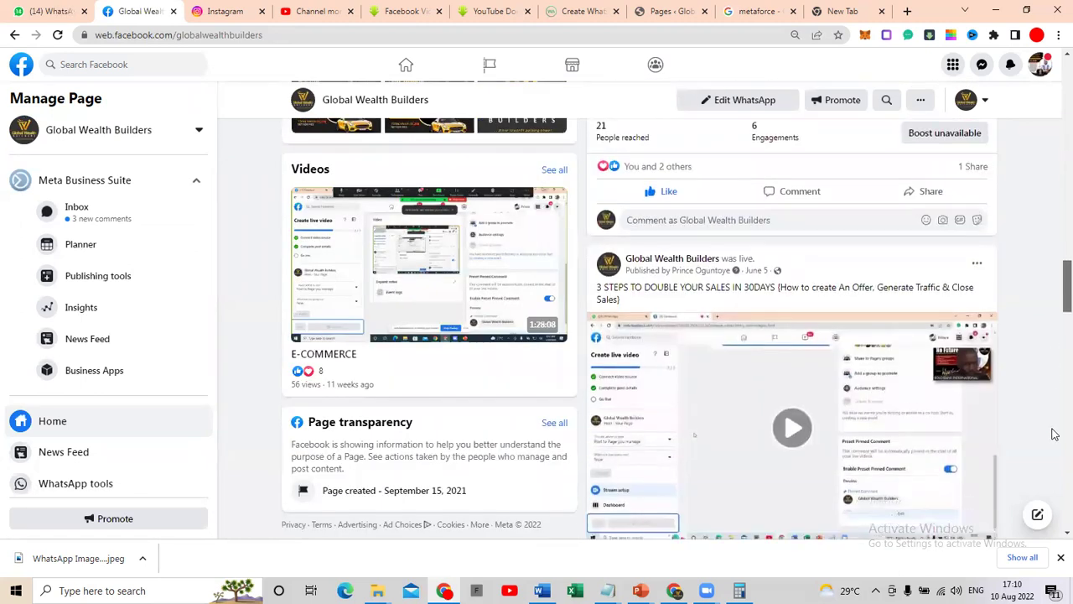
pyautogui.scroll(-5, 1054, 435)
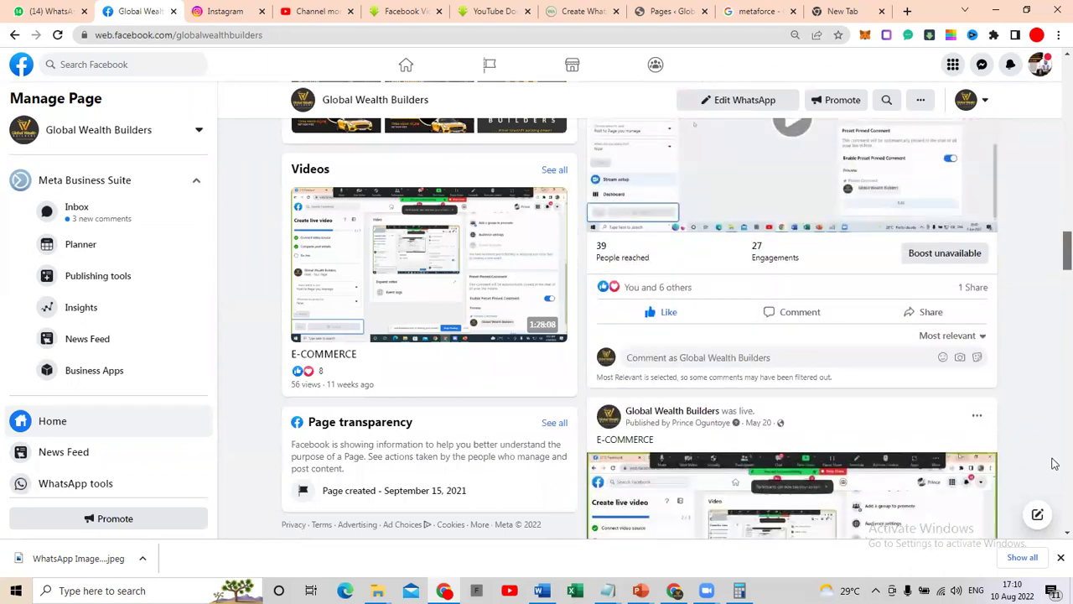
pyautogui.scroll(2, 1055, 499)
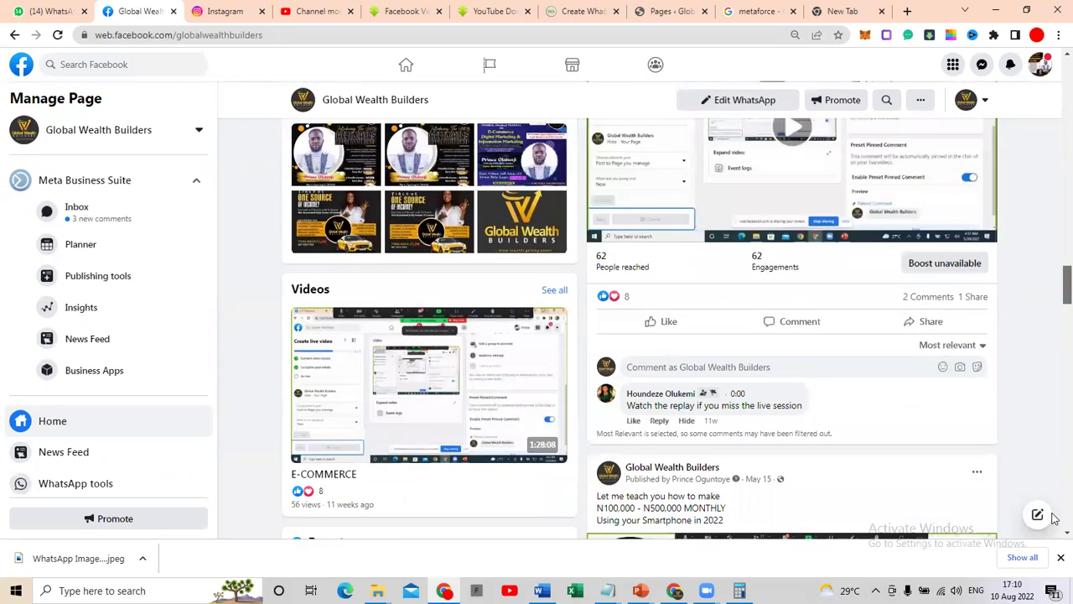
pyautogui.scroll(-7, 1054, 520)
pyautogui.scroll(-1, 1054, 538)
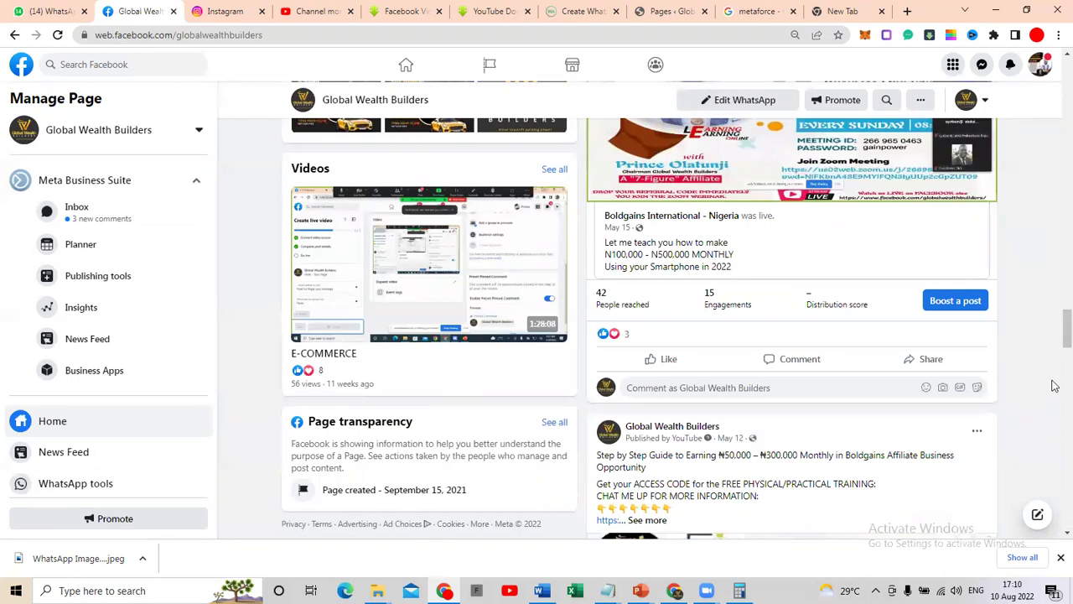
pyautogui.scroll(-4, 1054, 382)
pyautogui.scroll(-11, 1054, 387)
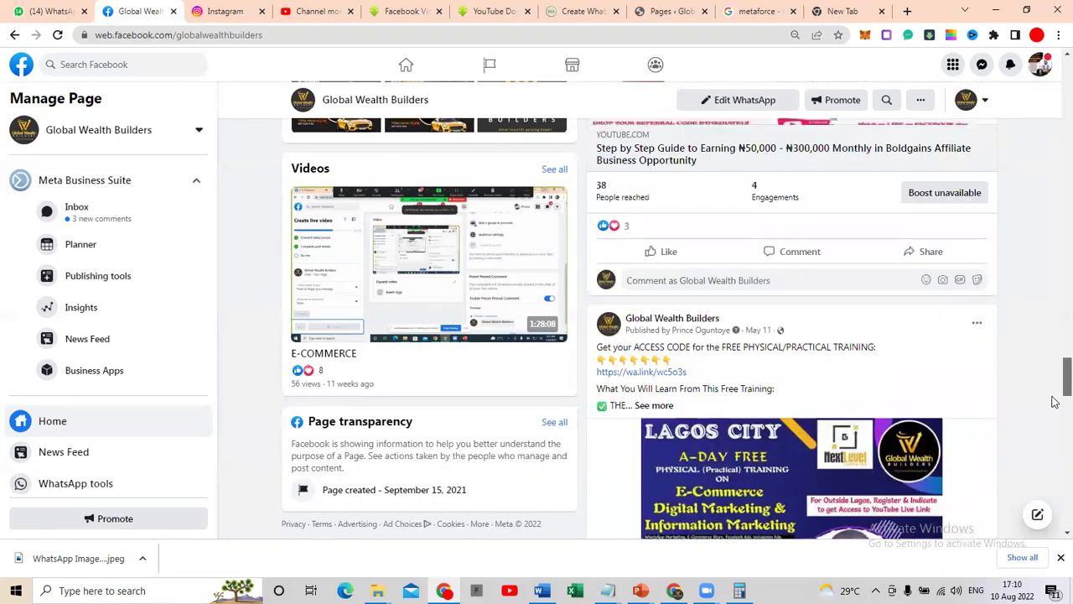
pyautogui.scroll(-3, 1054, 449)
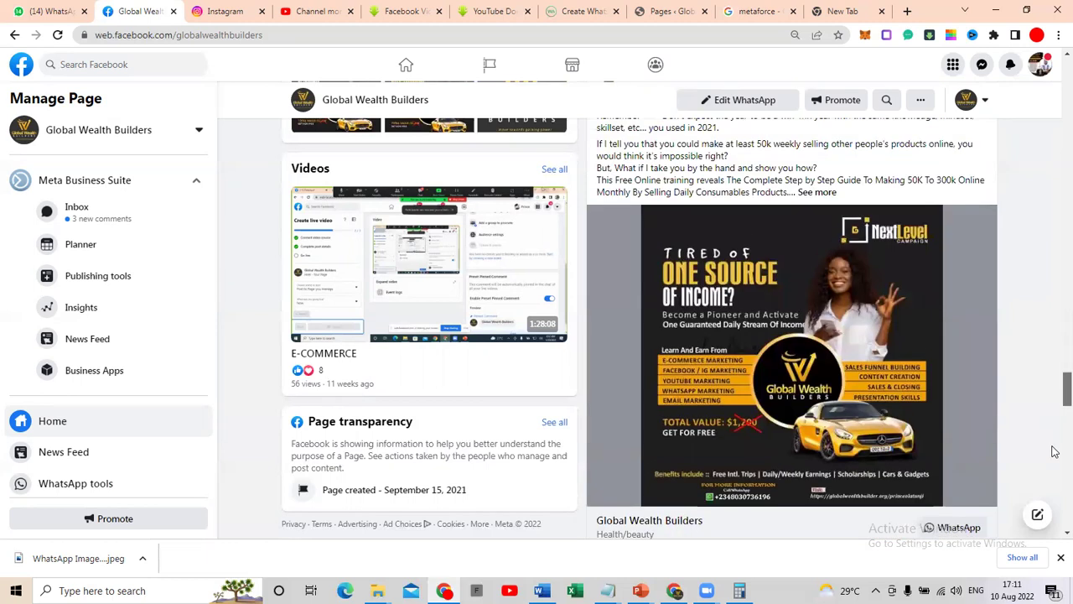
# Step: Scroll back up the page feed and move over to the WhatsApp Web chat
pyautogui.scroll(9, 1054, 402)
pyautogui.scroll(6, 1055, 378)
pyautogui.scroll(-3, 1054, 383)
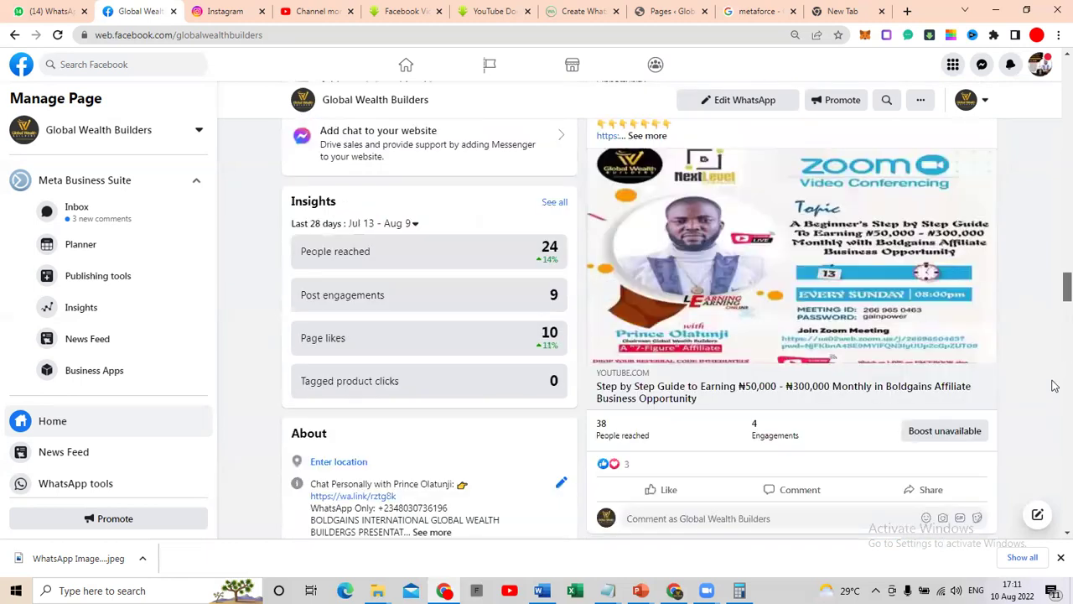
pyautogui.scroll(1, 1054, 383)
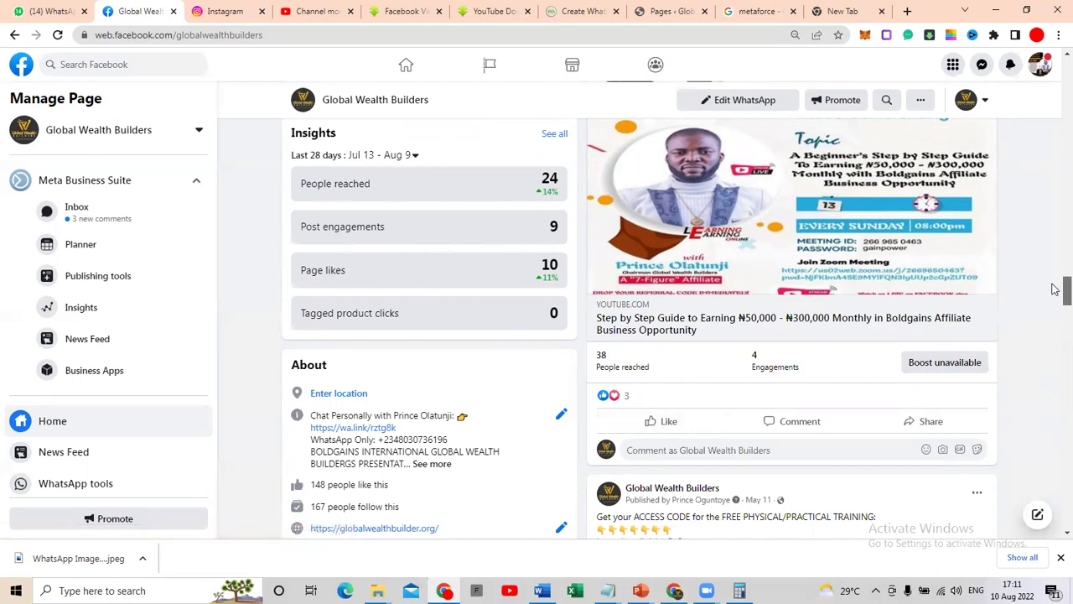
pyautogui.scroll(5, 1053, 269)
pyautogui.scroll(5, 1054, 210)
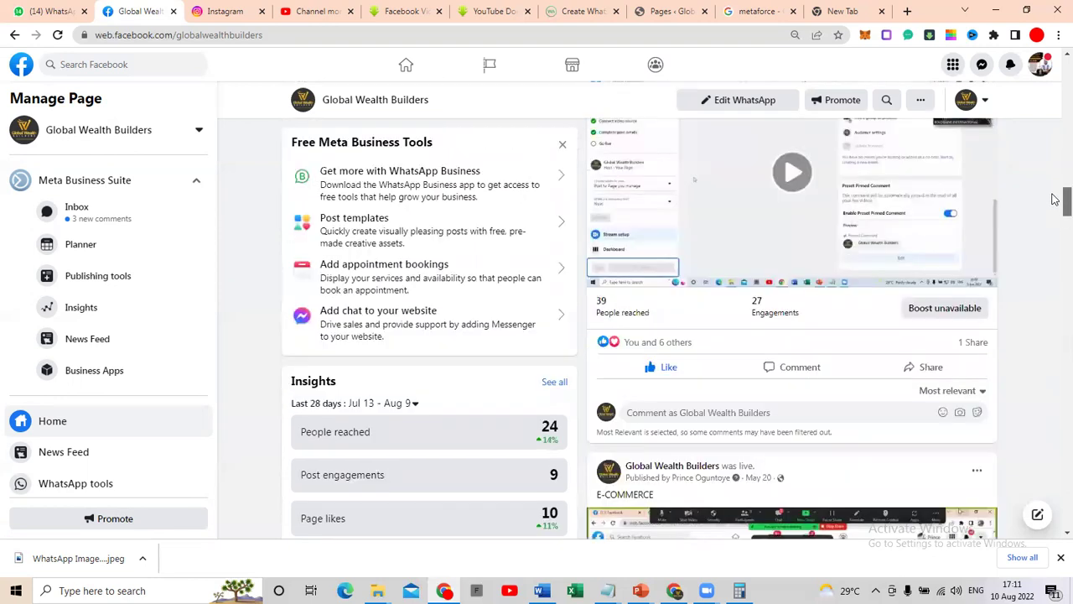
pyautogui.scroll(5, 1054, 183)
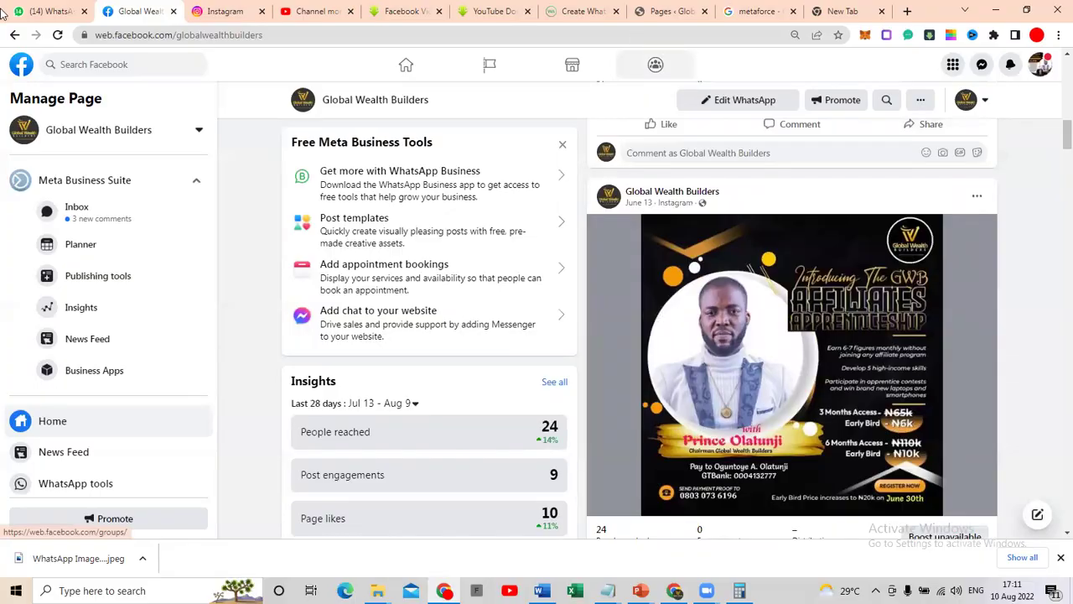
pyautogui.click(6, 11)
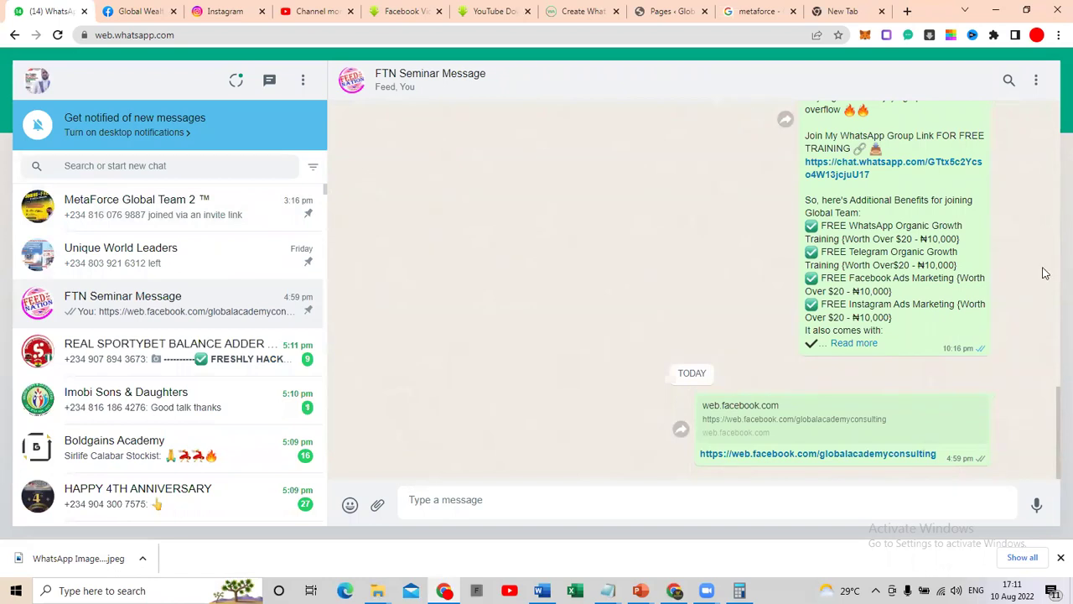
# Step: Copy the youtu.be WhatsApp Marketing link from the FTN Seminar Message chat, then return to Facebook
pyautogui.scroll(5, 1045, 273)
pyautogui.rightClick(892, 394)
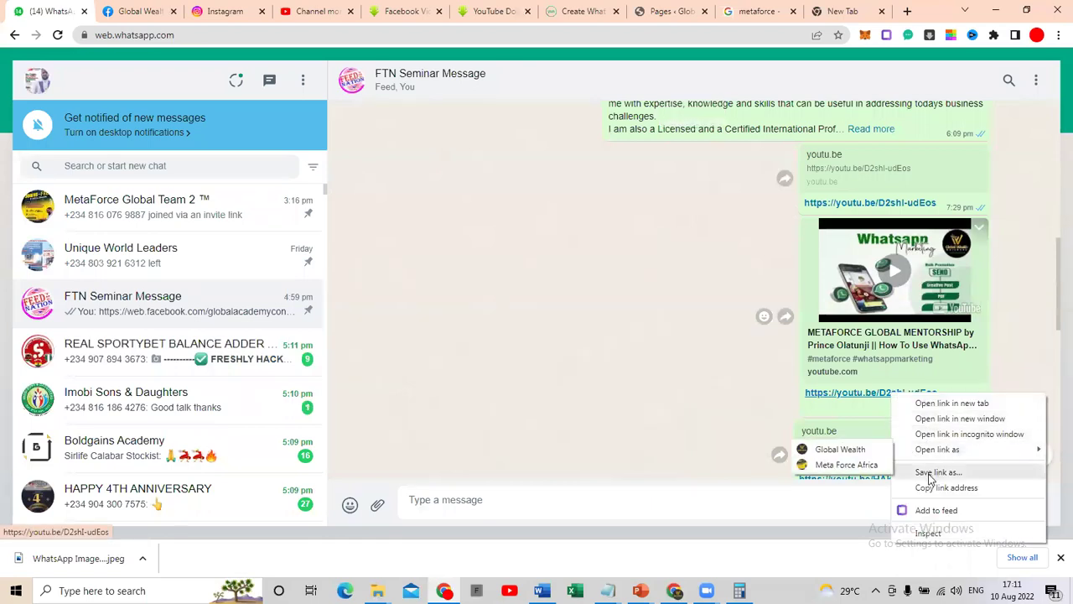
pyautogui.click(930, 487)
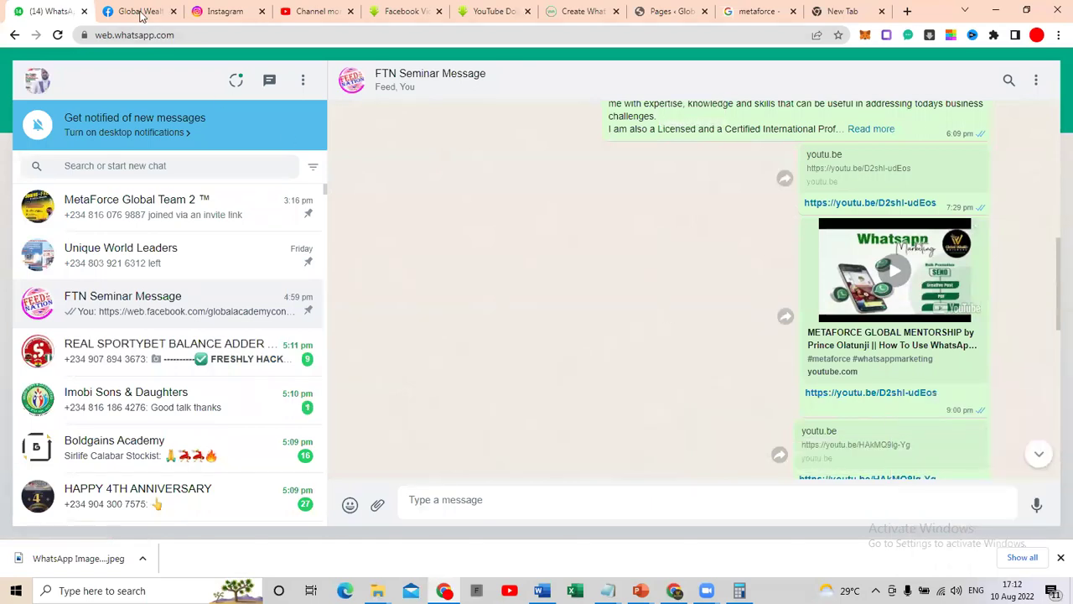
pyautogui.click(140, 11)
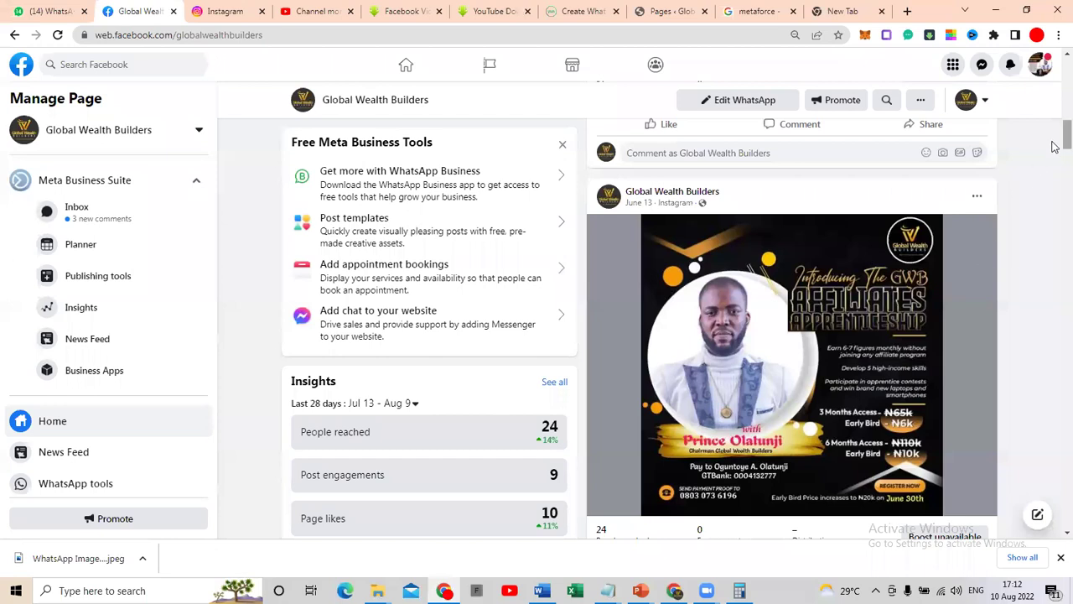
# Step: Create a Global Wealth Builders page post containing the pasted YouTube link and publish it
pyautogui.scroll(10, 1056, 126)
pyautogui.scroll(-2, 1055, 104)
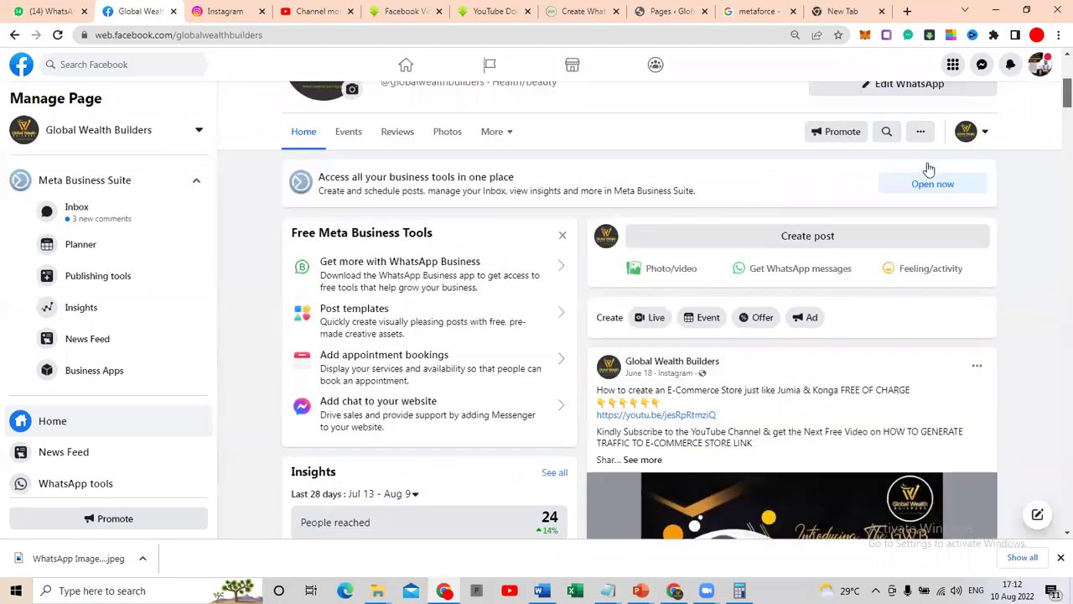
pyautogui.click(803, 240)
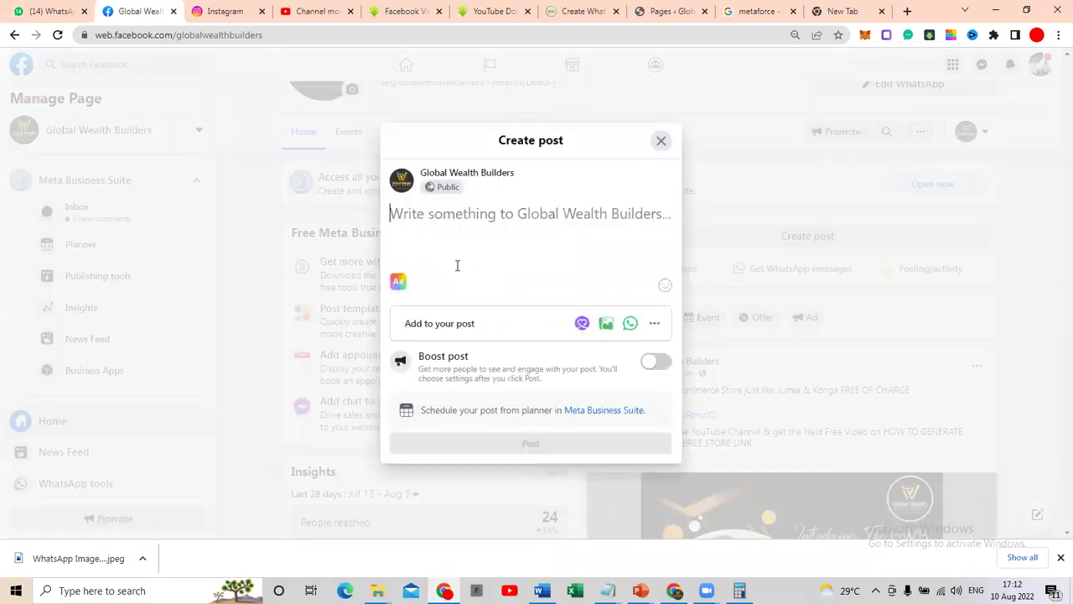
pyautogui.write('https://youtu.be/D2shl-udEos')
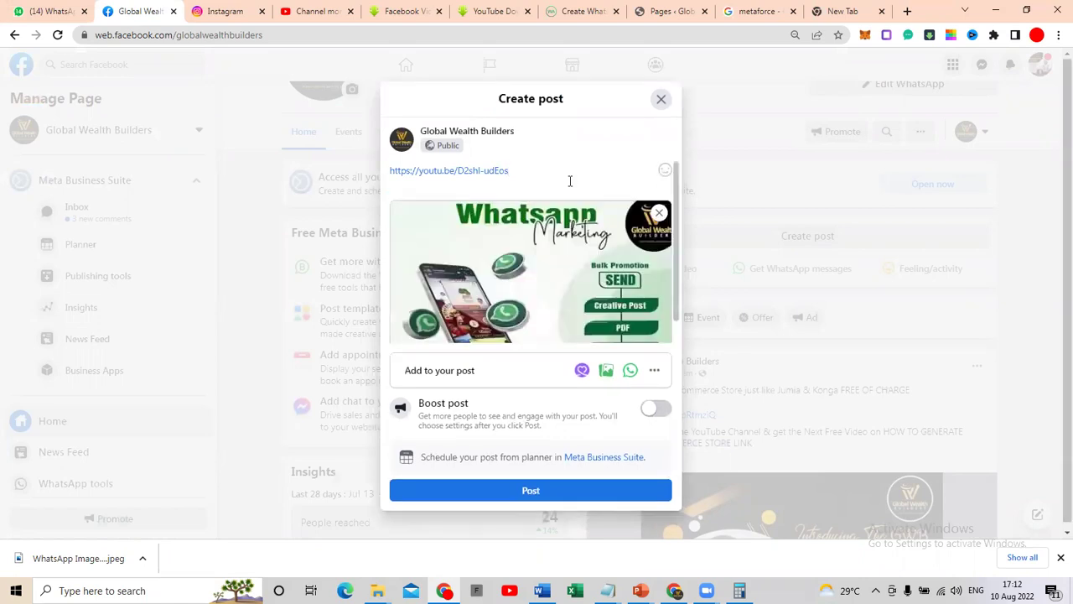
pyautogui.click(528, 491)
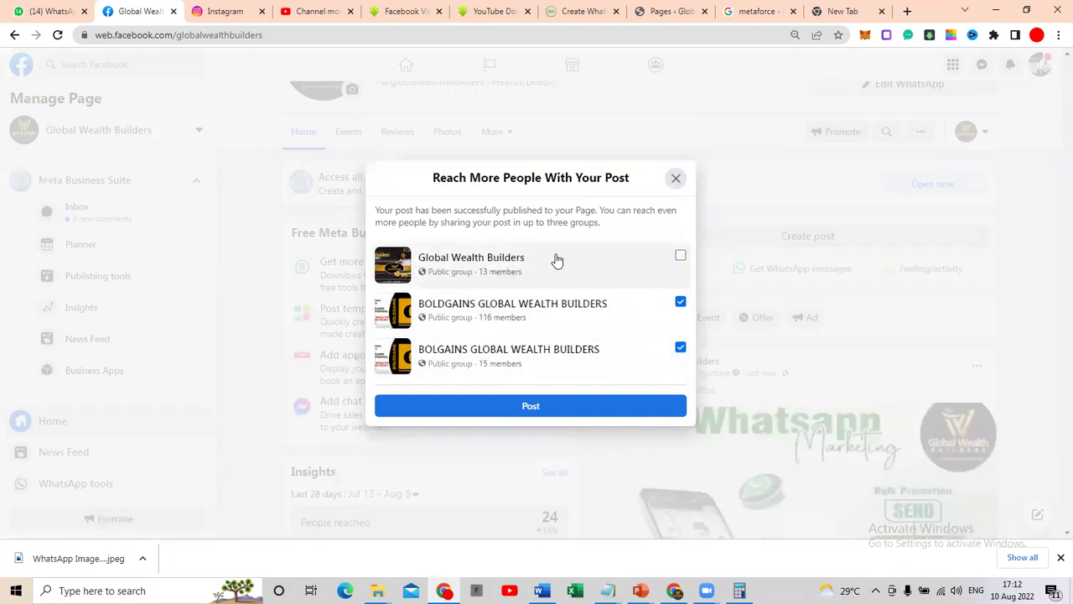
# Step: Share the published post to the page's groups, including the Global Wealth Builders group
pyautogui.click(681, 257)
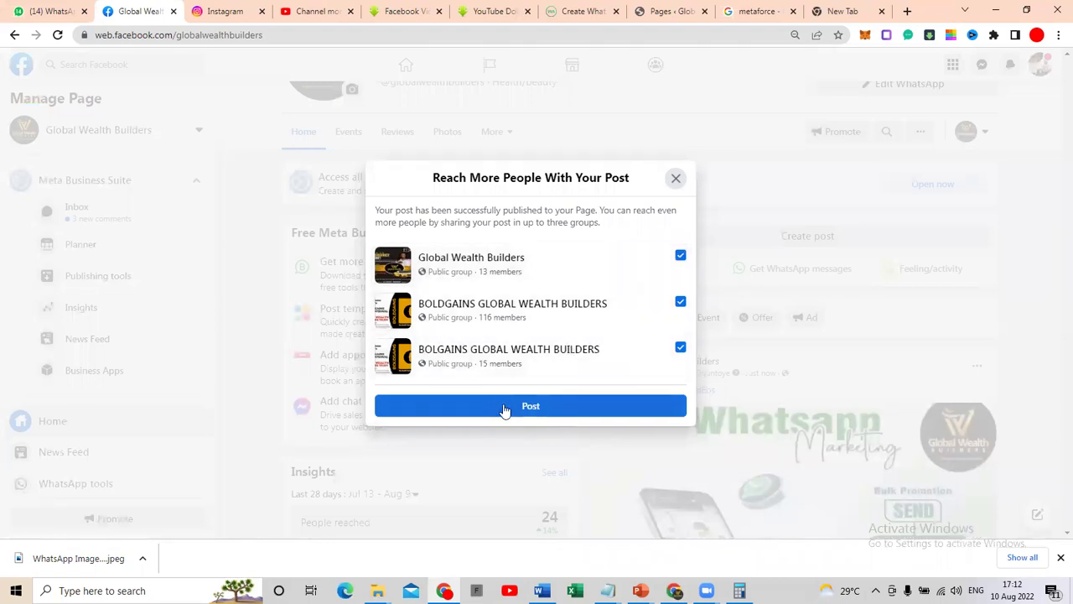
pyautogui.click(505, 408)
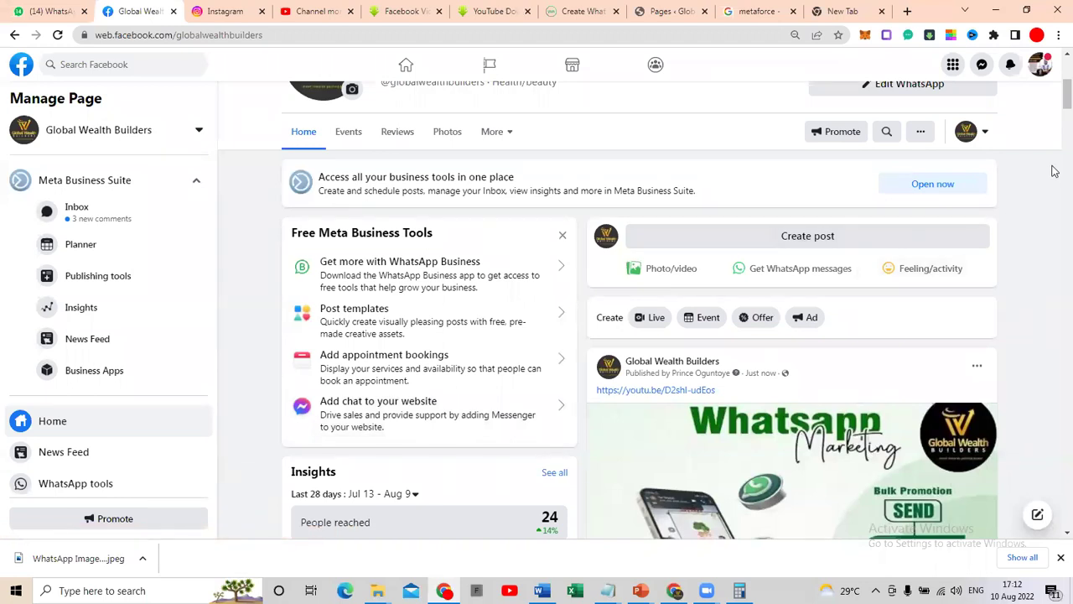
pyautogui.scroll(-5, 1055, 119)
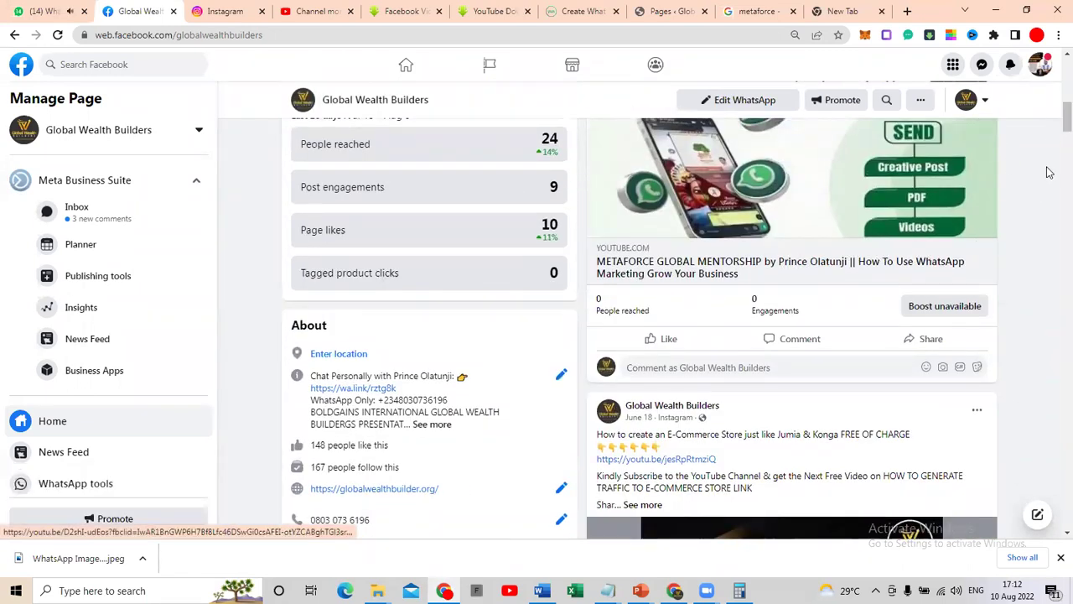
pyautogui.scroll(1, 1054, 105)
pyautogui.scroll(3, 1055, 106)
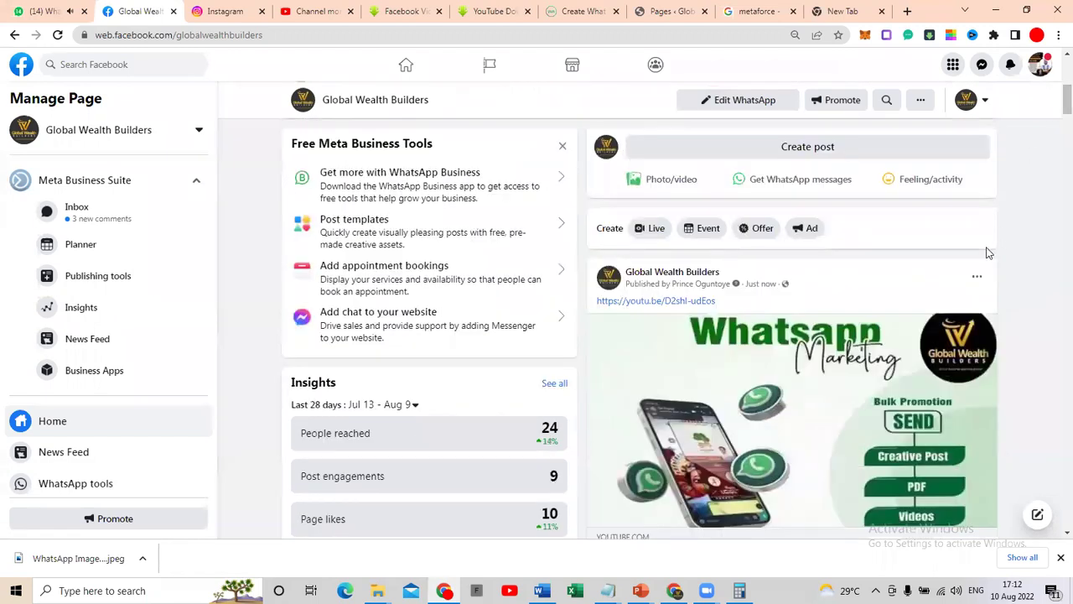
pyautogui.click(976, 278)
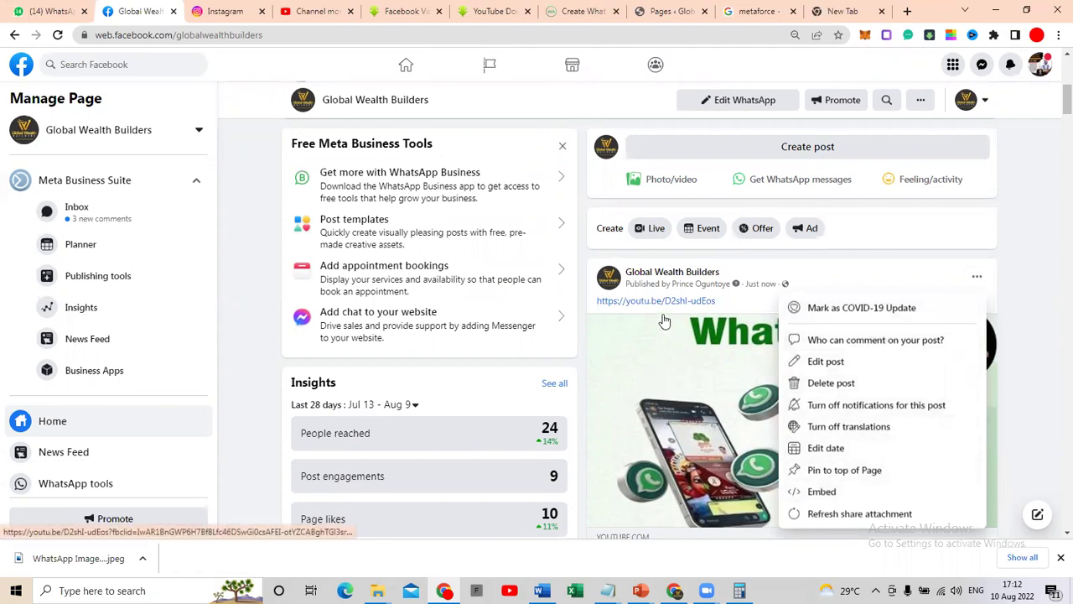
pyautogui.click(1016, 287)
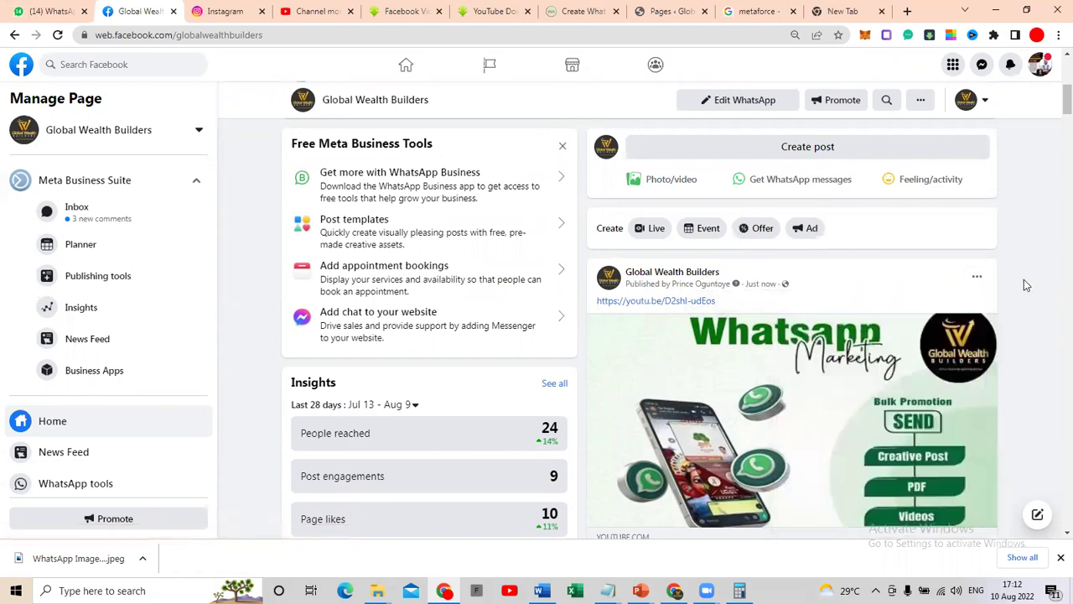
pyautogui.scroll(-4, 1055, 128)
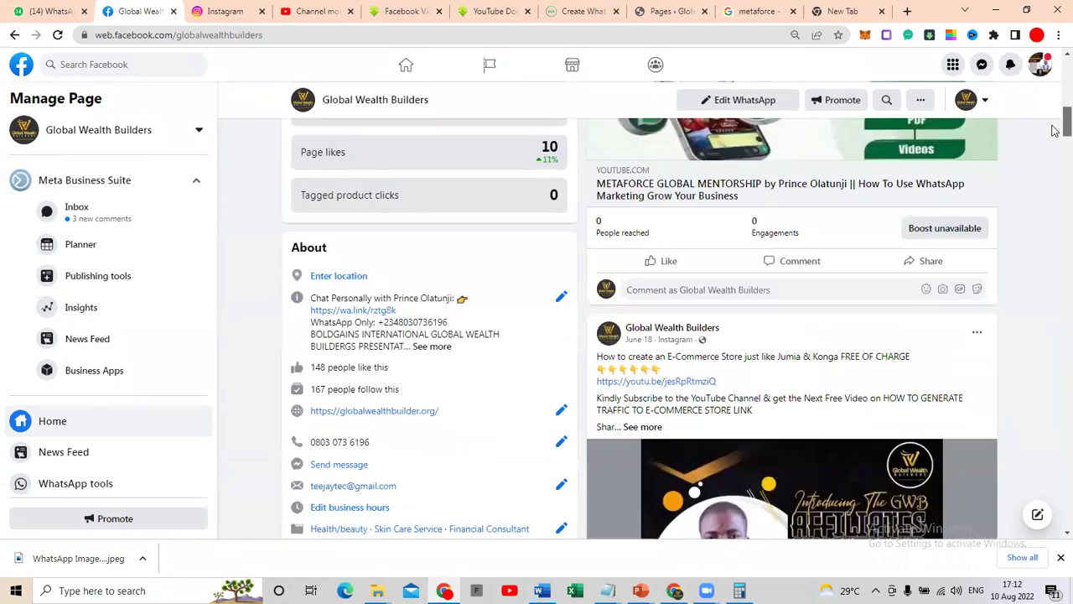
pyautogui.scroll(-1, 1055, 130)
pyautogui.click(933, 228)
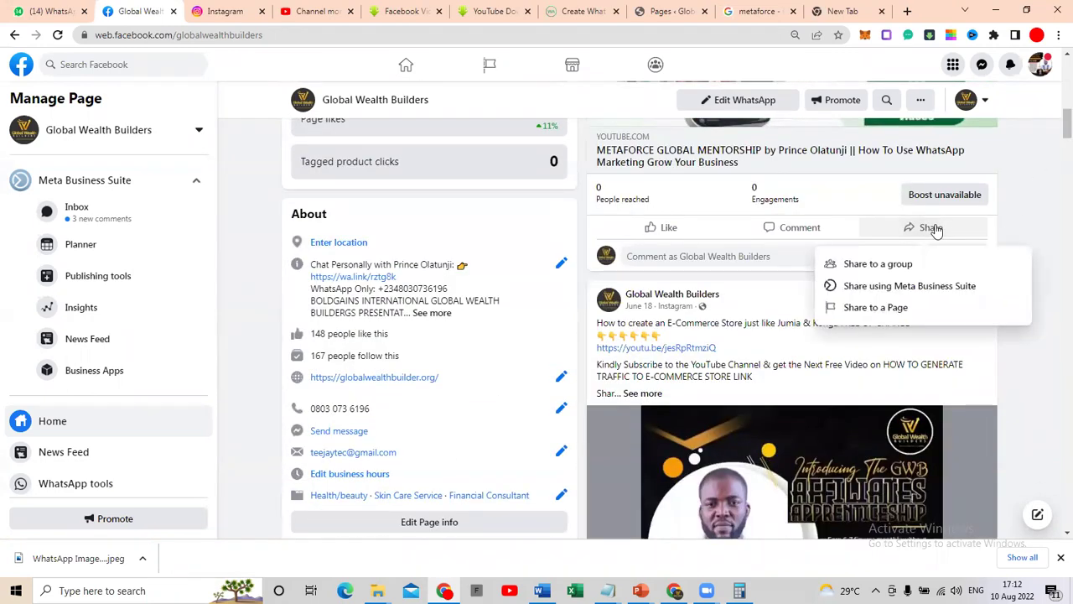
pyautogui.click(1036, 213)
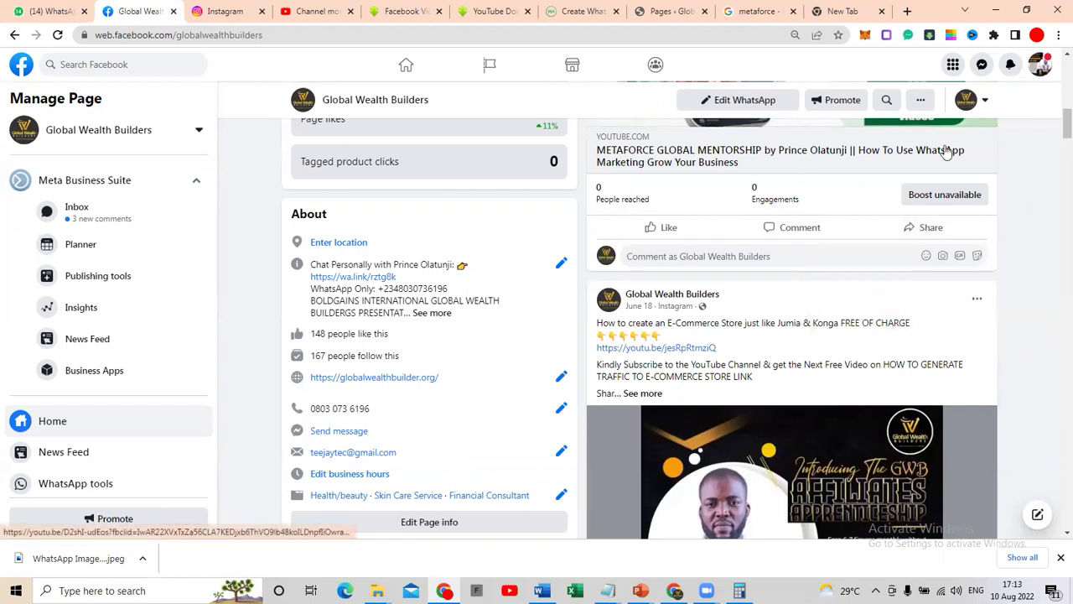
pyautogui.scroll(3, 1063, 111)
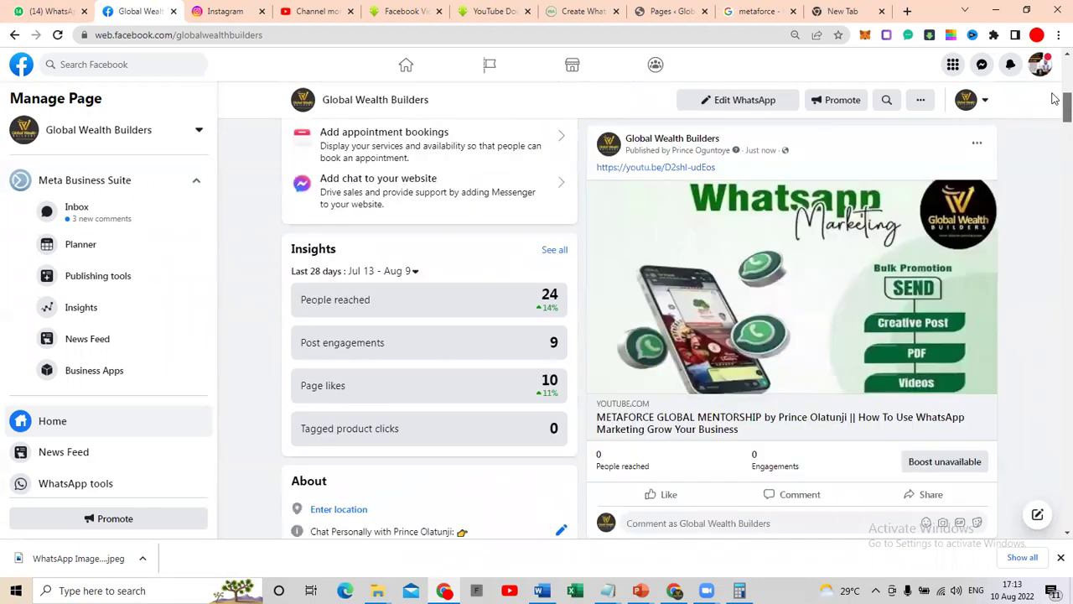
pyautogui.scroll(1, 917, 209)
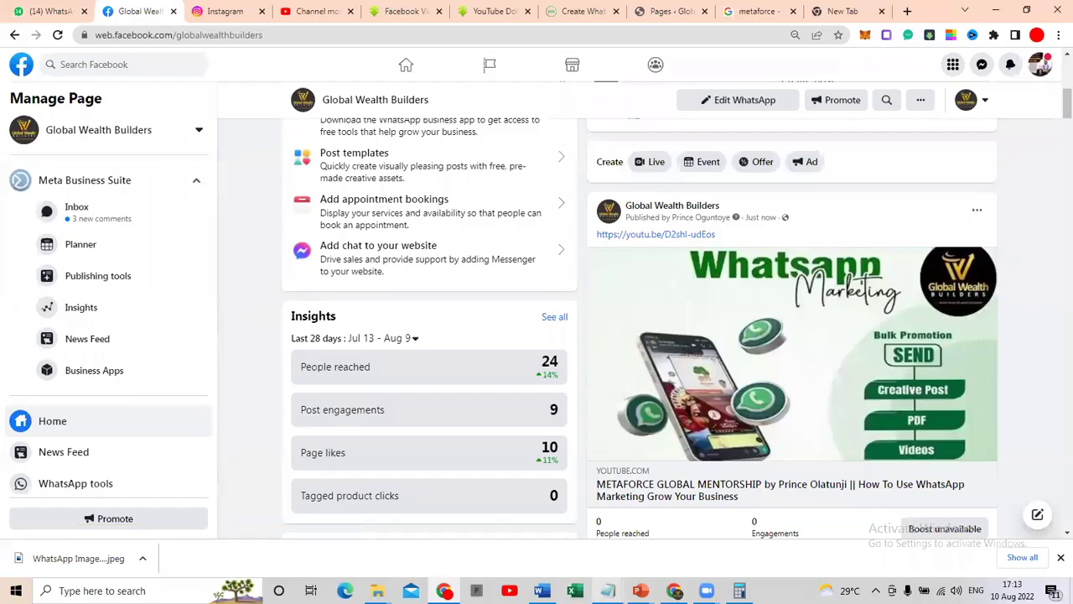
pyautogui.moveTo(608, 590)
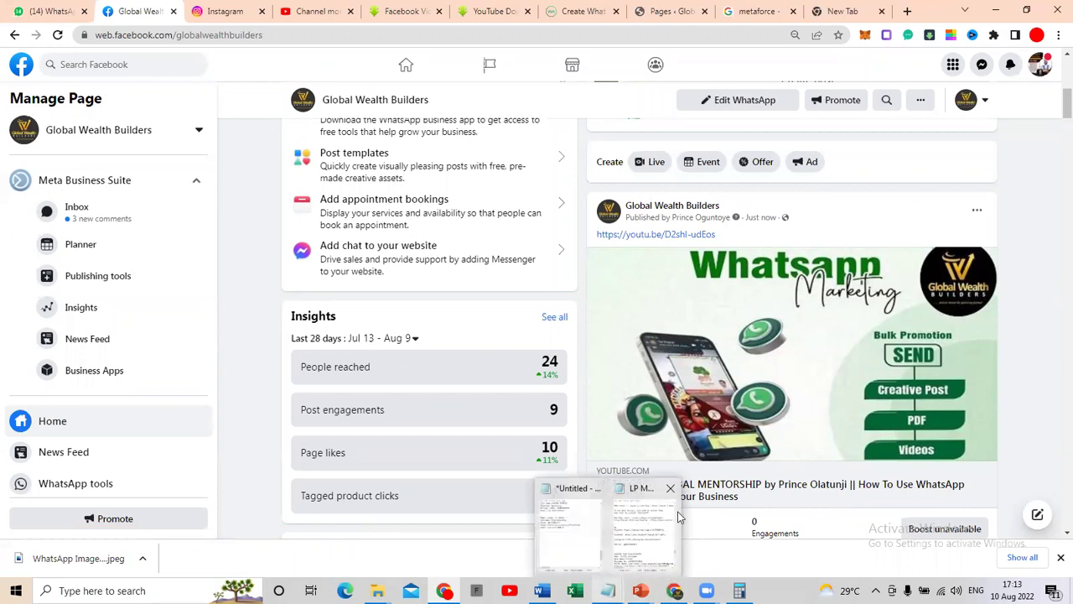
# Step: Show the ADVERT CONTENT FOR FACEBOOK document's market group list, briefly checking the Facebook home feed
pyautogui.moveTo(541, 590)
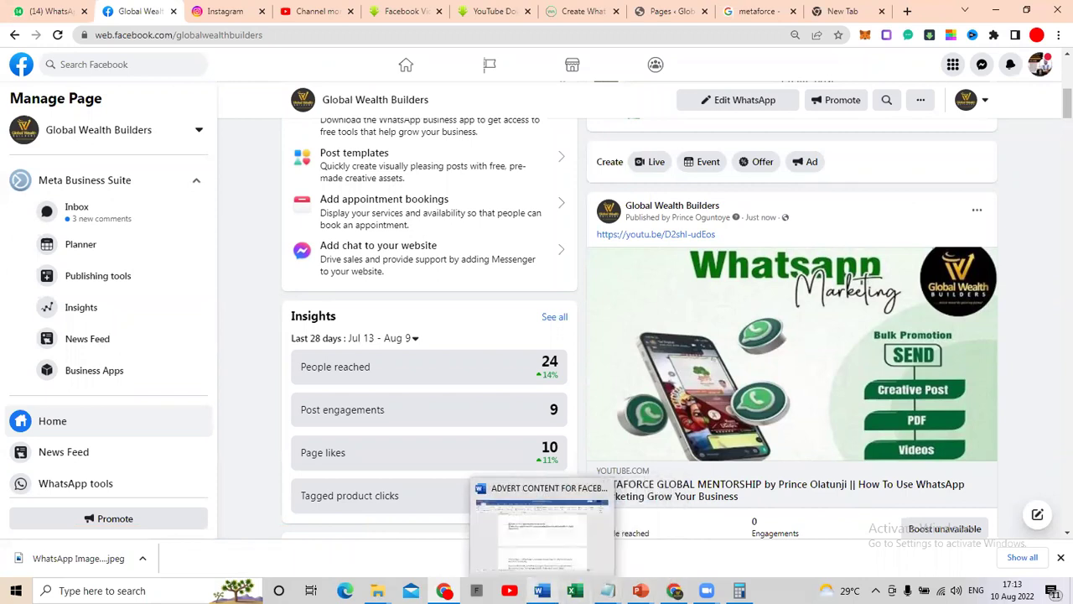
pyautogui.click(545, 547)
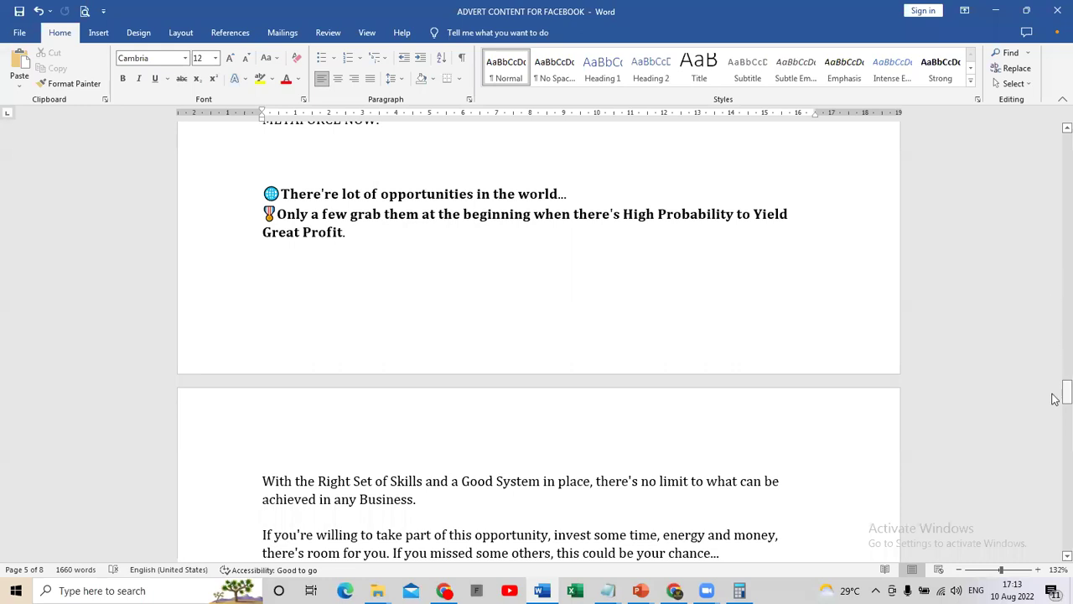
pyautogui.moveTo(1057, 398); pyautogui.dragTo(1055, 451)
pyautogui.hotkey('alt', 'Tab')
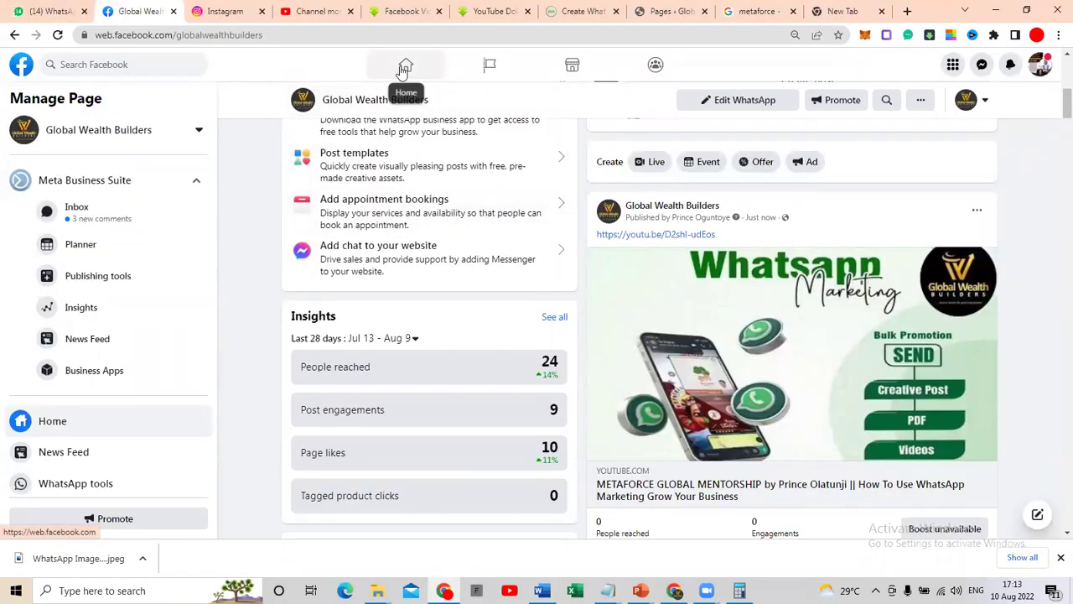
pyautogui.click(403, 72)
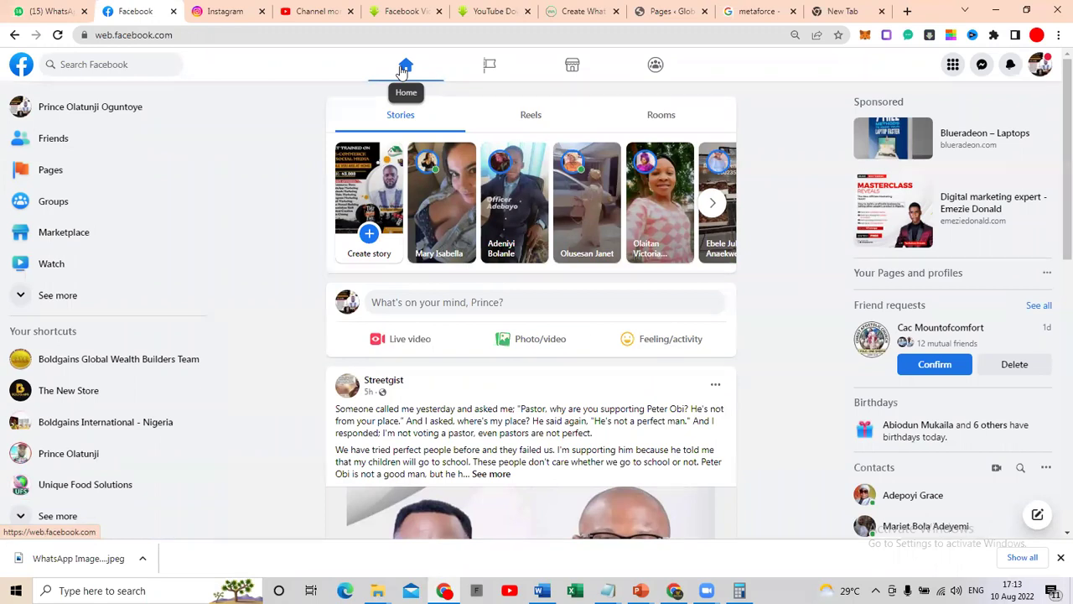
pyautogui.hotkey('alt', 'Tab')
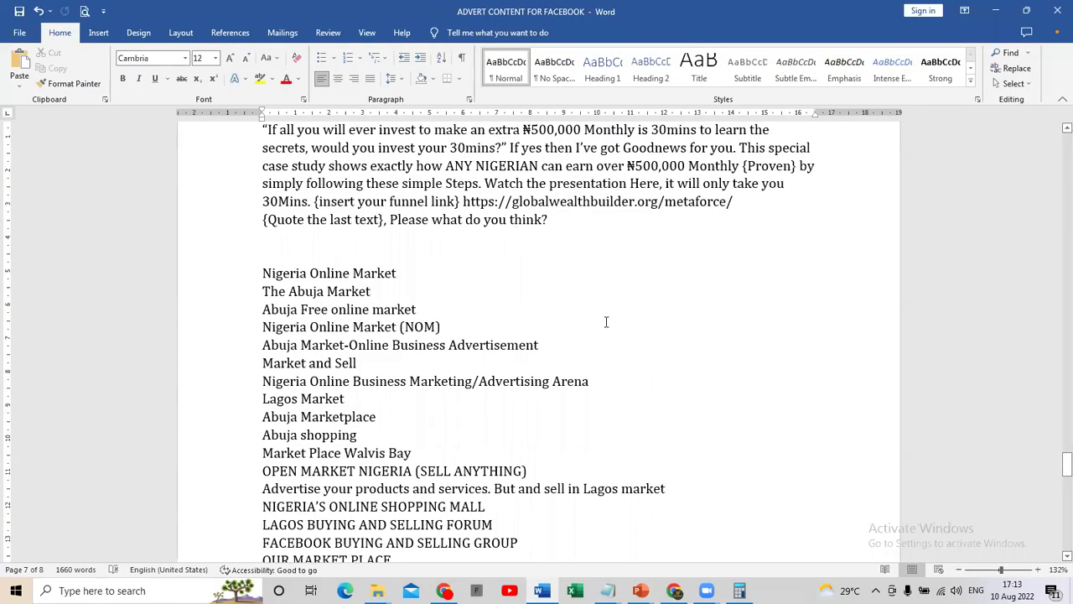
pyautogui.hotkey('alt', 'Tab')
pyautogui.hotkey('alt', 'Tab')
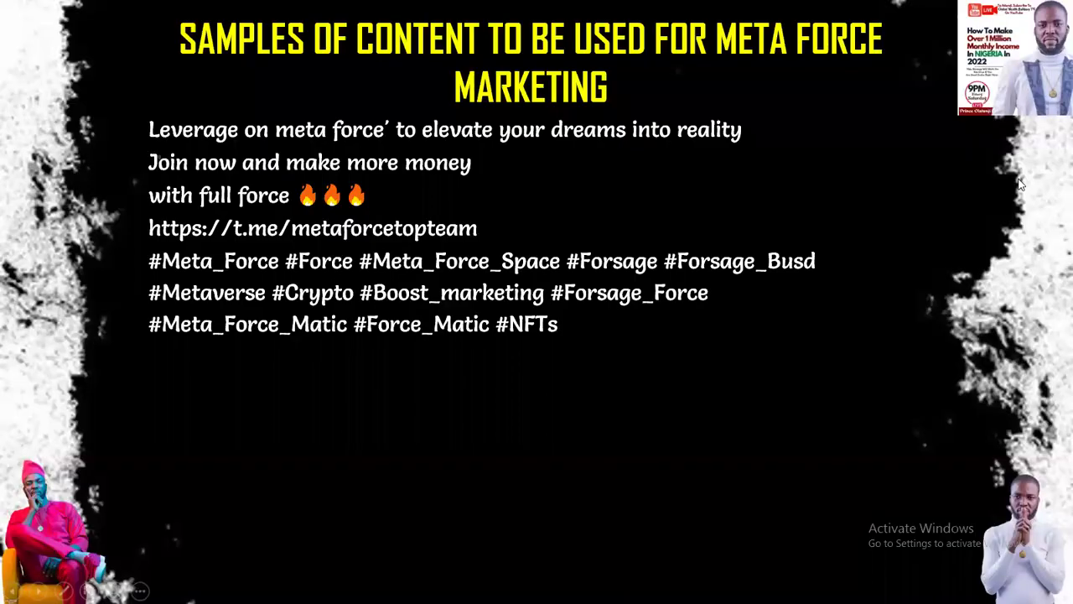
# Step: Advance the slide show to the 'Sign Up With Any Level' benefits slide, then leave it
pyautogui.click(989, 264)
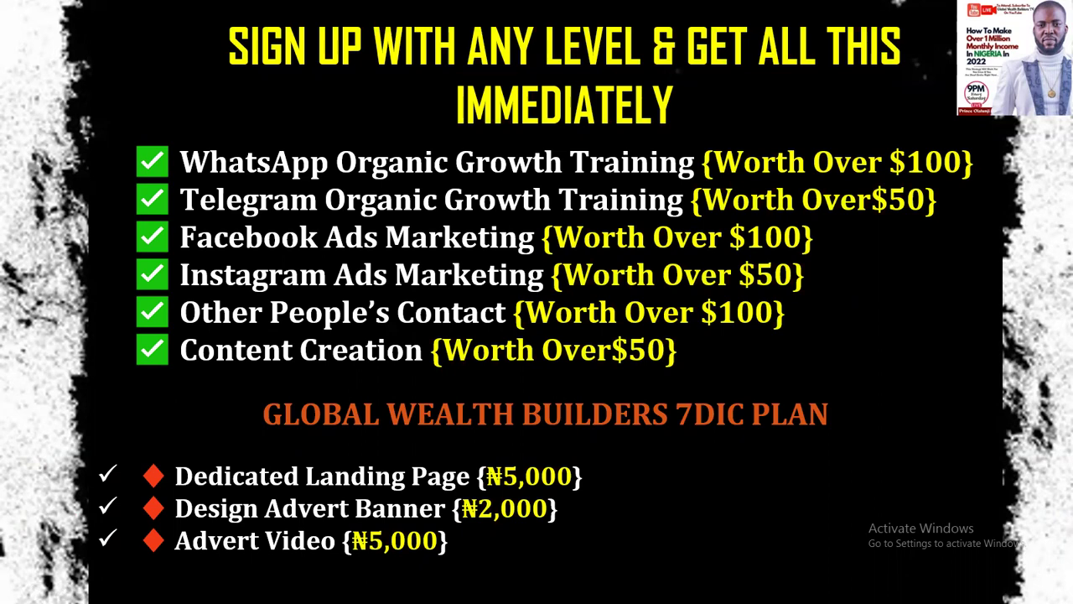
pyautogui.hotkey('alt', 'Tab')
pyautogui.hotkey('alt', 'Tab')
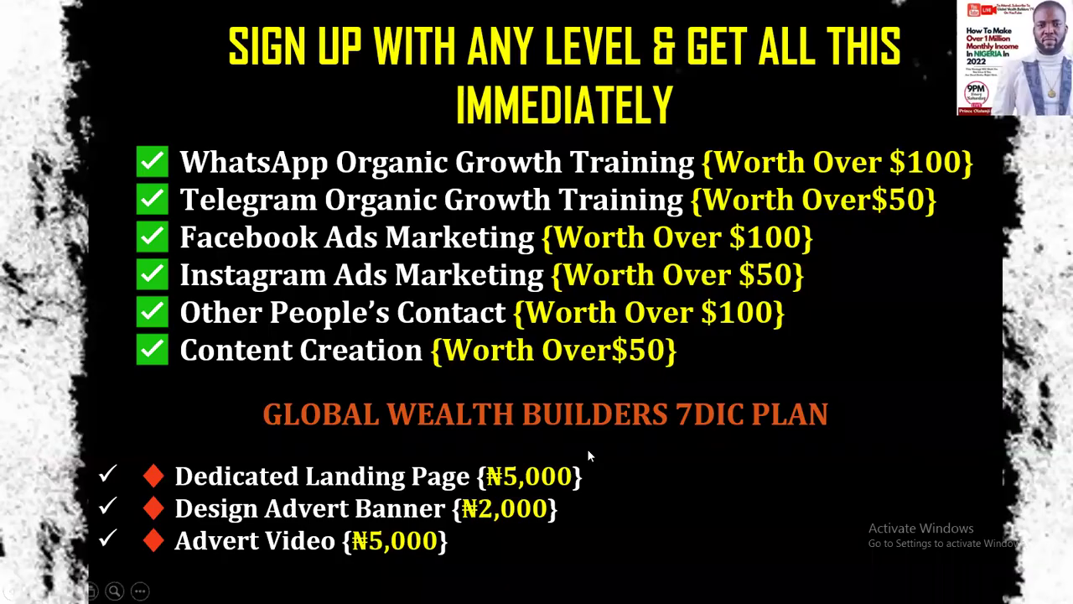
pyautogui.hotkey('alt', 'Tab')
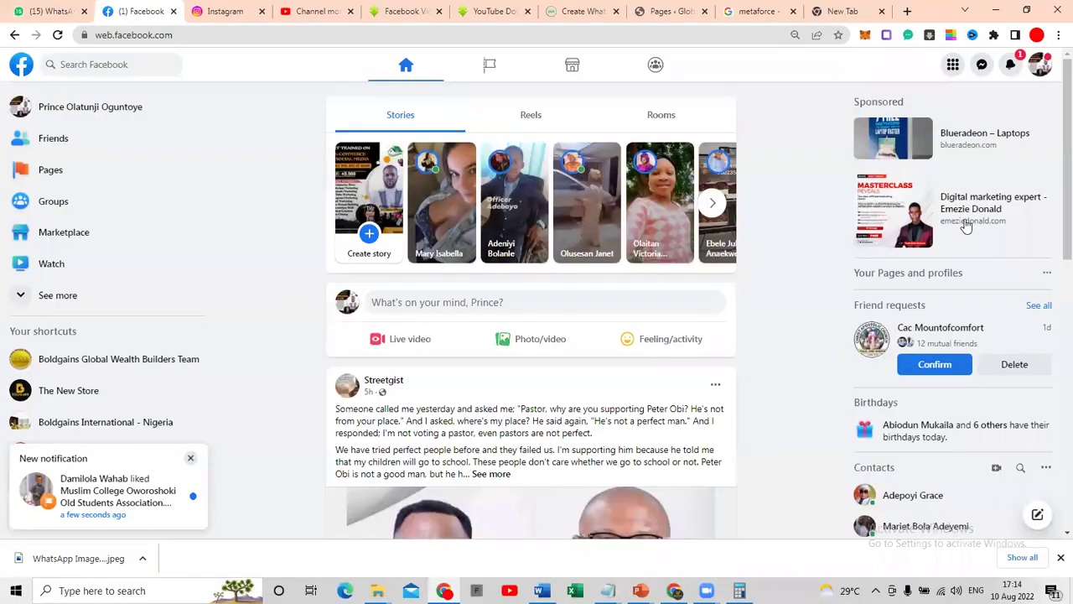
# Step: Load globalwealthbuilder.org/metaforce in the new Chrome tab
pyautogui.click(863, 8)
pyautogui.press('End')
pyautogui.press('BackSpace')
pyautogui.press('BackSpace')
pyautogui.press('BackSpace')
pyautogui.press('BackSpace')
pyautogui.press('BackSpace')
pyautogui.press('BackSpace')
pyautogui.press('BackSpace')
pyautogui.press('BackSpace')
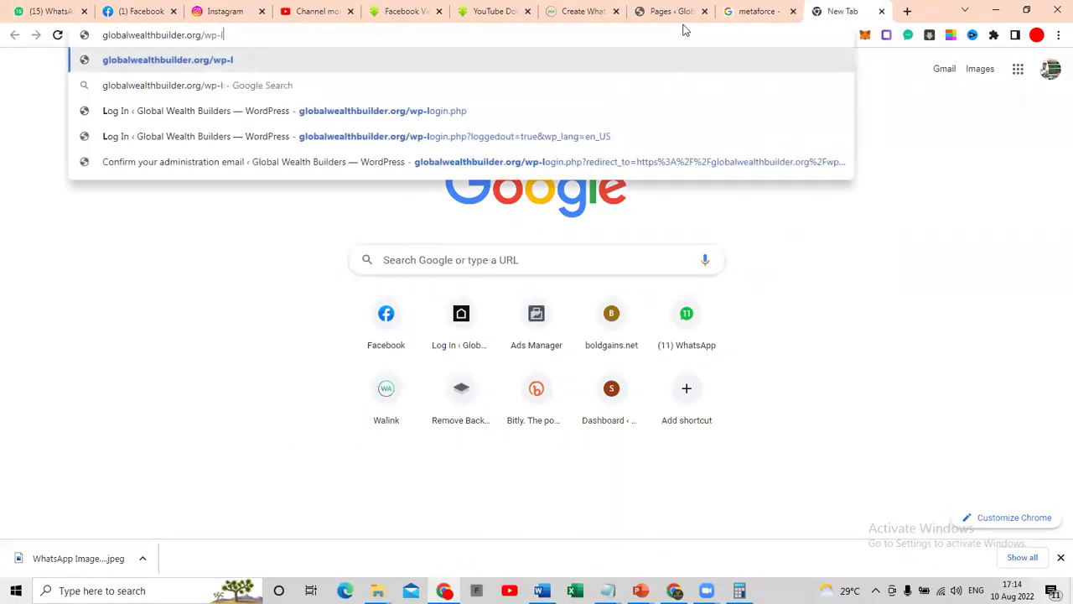
pyautogui.press('BackSpace')
pyautogui.press('BackSpace')
pyautogui.press('BackSpace')
pyautogui.press('BackSpace')
pyautogui.write('me')
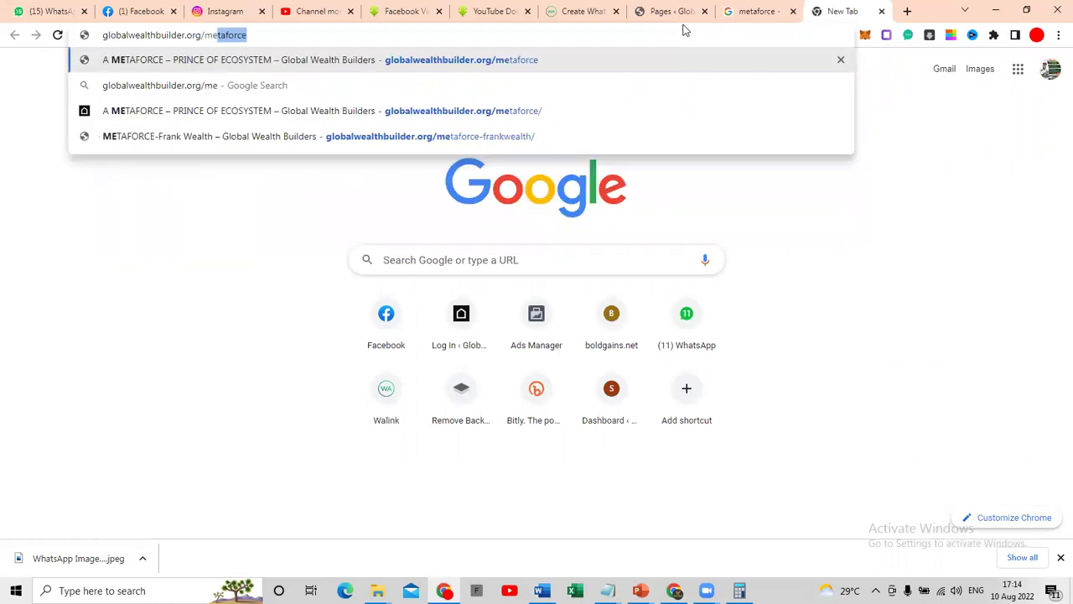
pyautogui.press('Return')
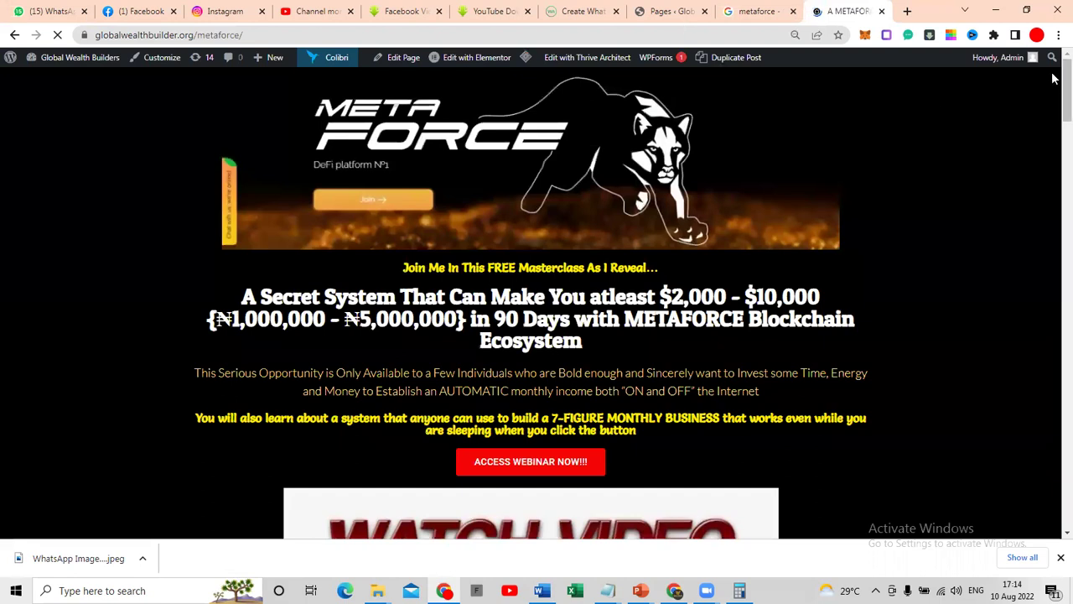
pyautogui.scroll(-4, 1054, 118)
pyautogui.scroll(-5, 1054, 168)
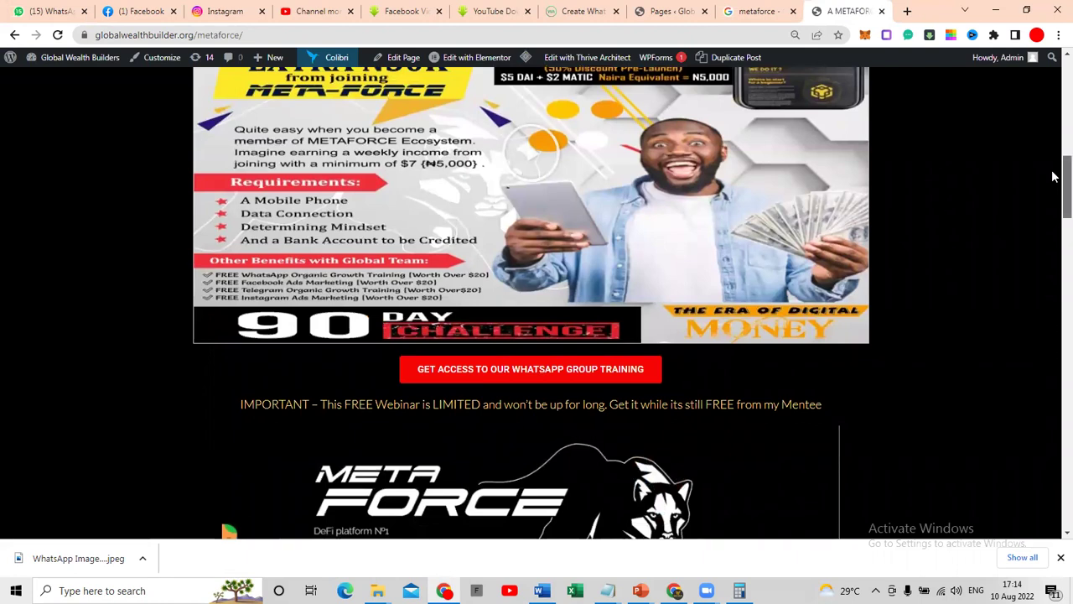
pyautogui.scroll(5, 1054, 134)
pyautogui.scroll(4, 1053, 101)
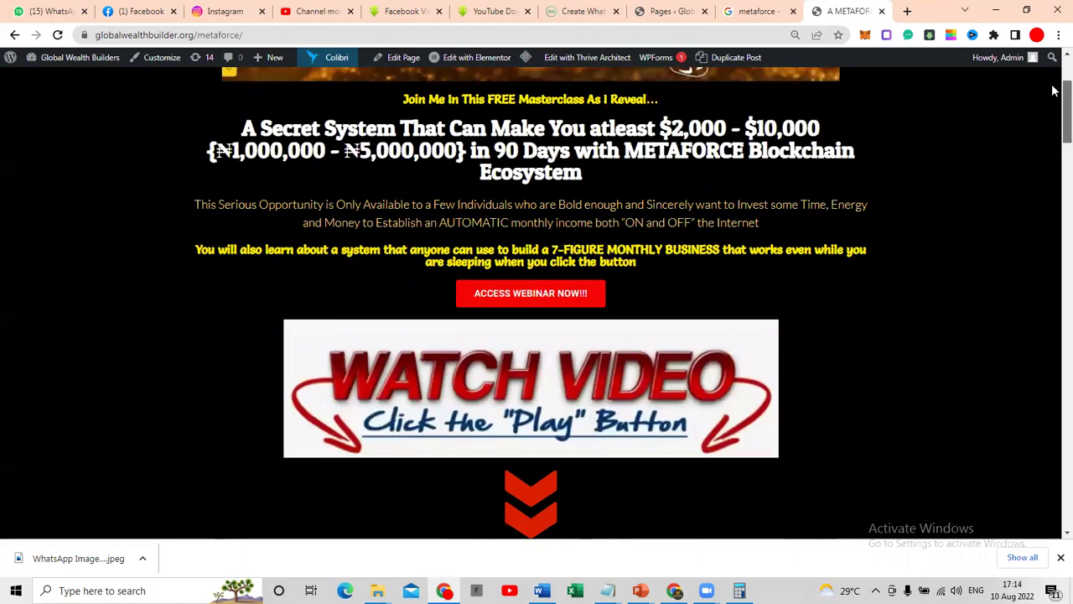
pyautogui.scroll(-6, 1053, 83)
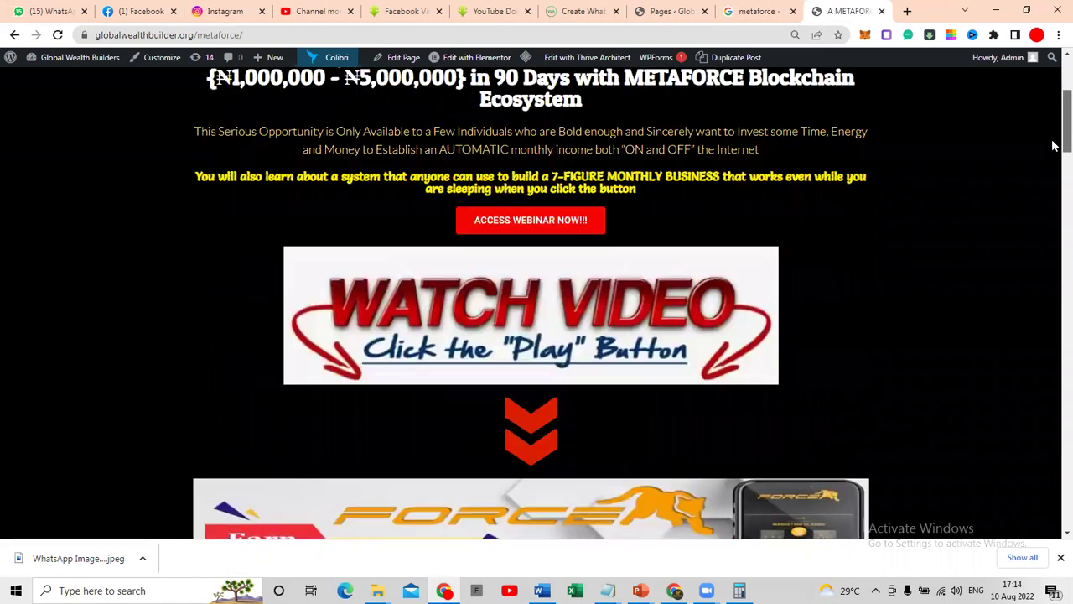
pyautogui.scroll(-3, 1054, 184)
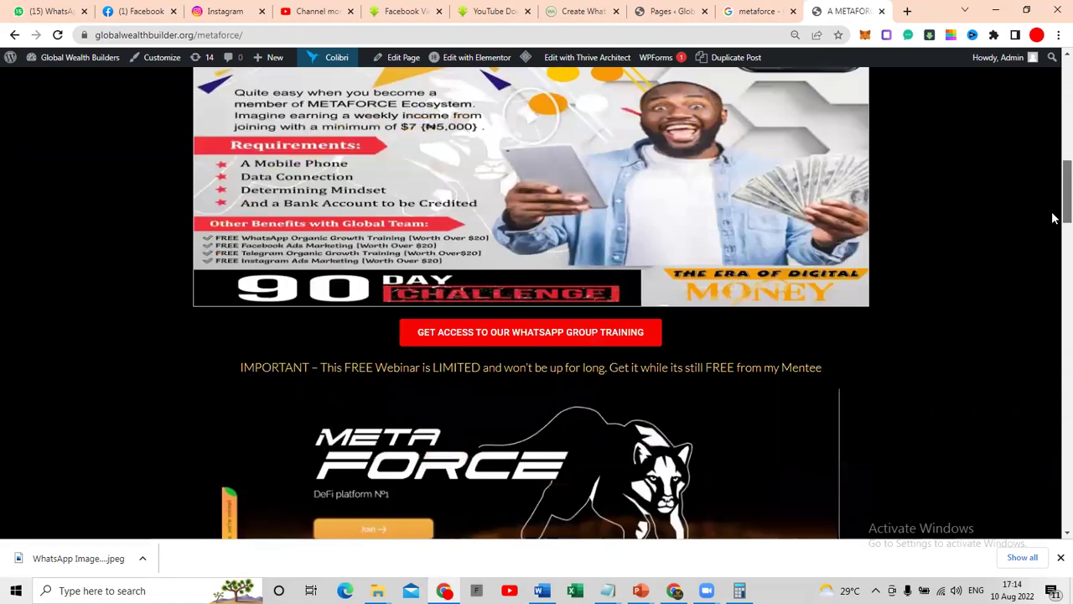
pyautogui.scroll(-2, 1054, 218)
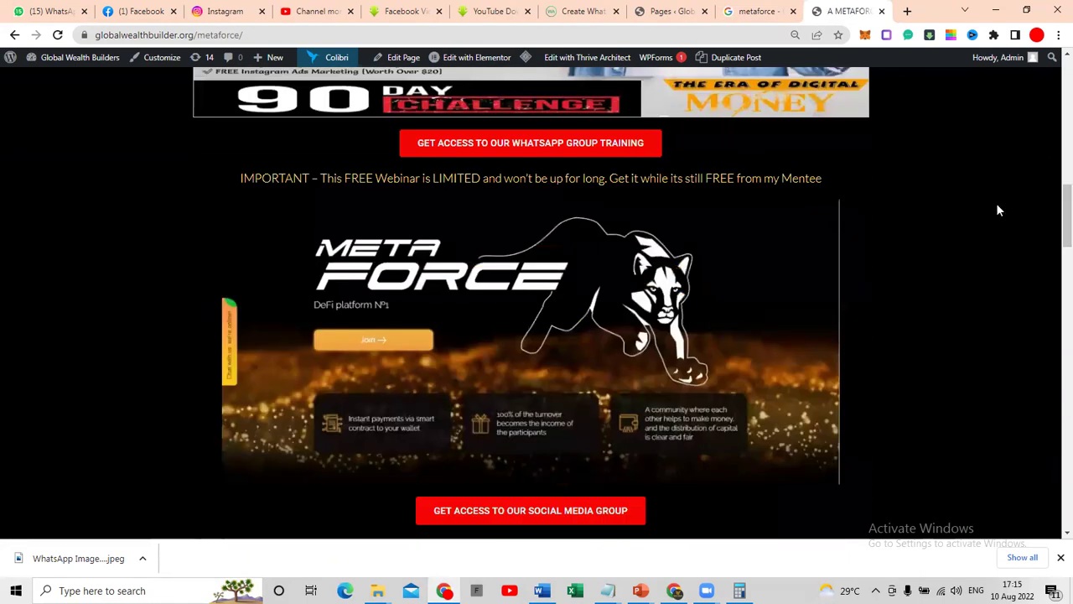
pyautogui.scroll(-12, 1053, 213)
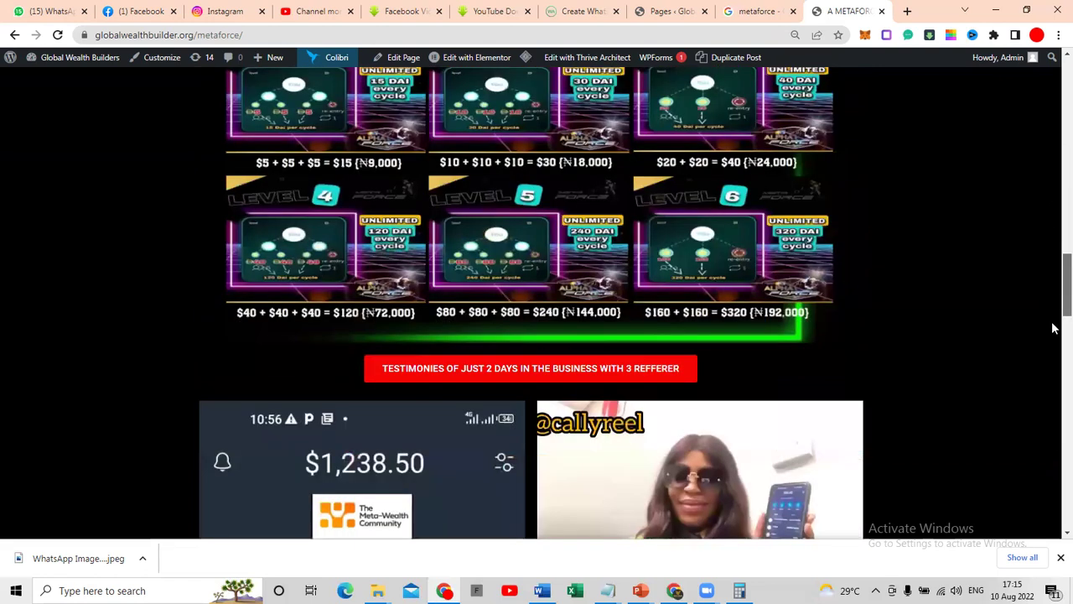
pyautogui.scroll(-11, 1054, 362)
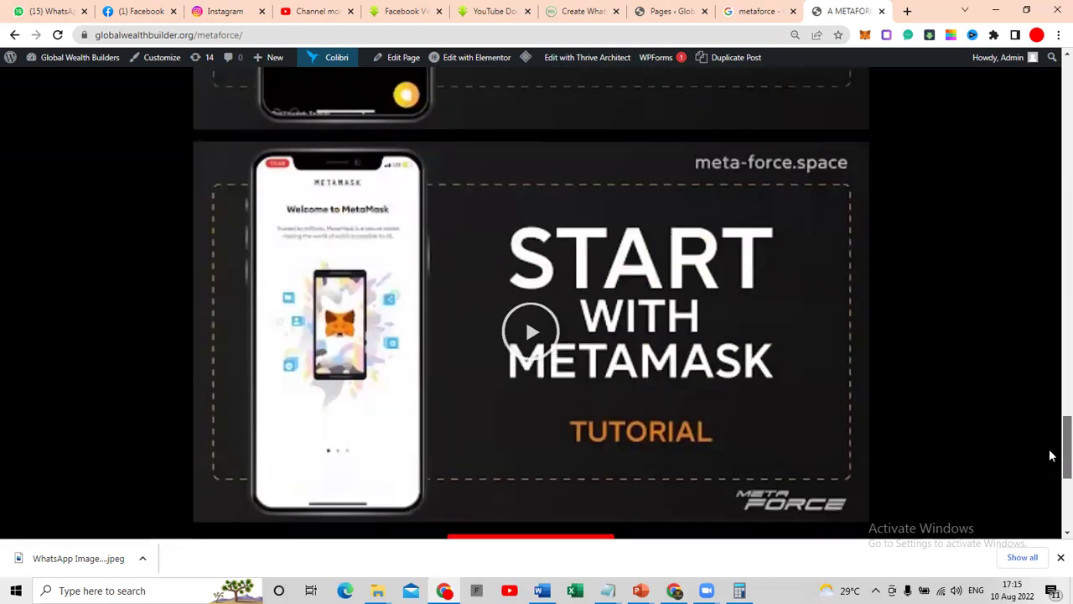
pyautogui.scroll(-1, 1053, 472)
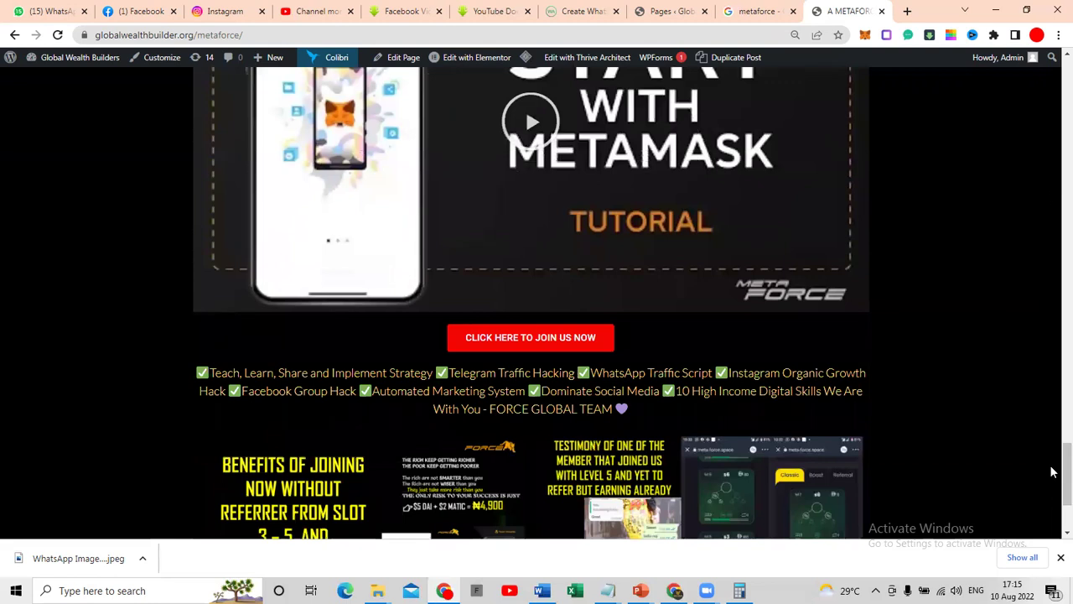
pyautogui.scroll(-2, 1054, 495)
pyautogui.moveTo(1054, 508); pyautogui.dragTo(1053, 261)
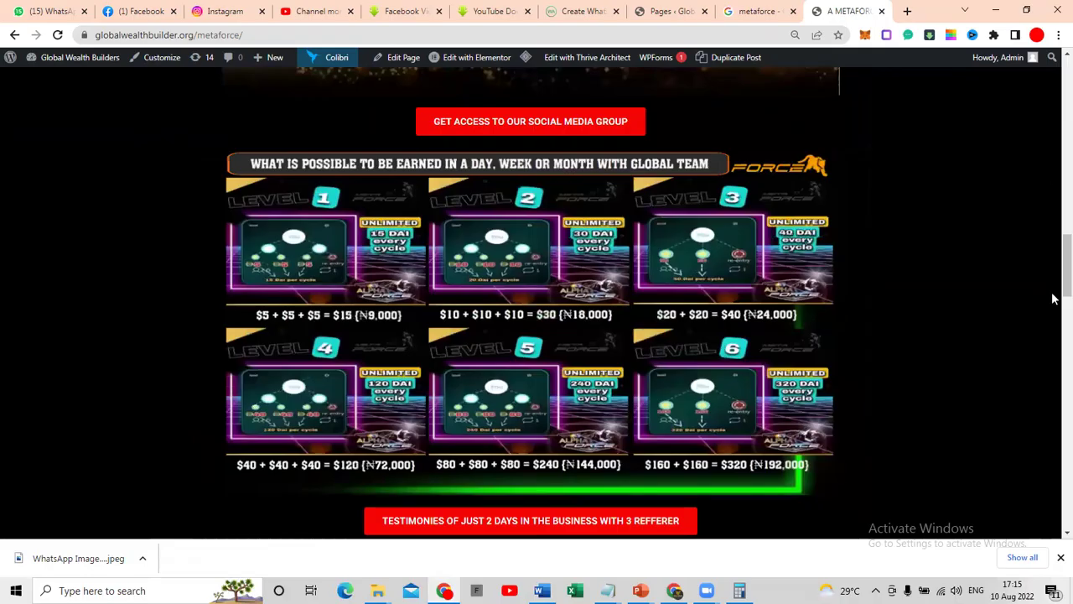
pyautogui.moveTo(1054, 299); pyautogui.dragTo(1053, 247)
pyautogui.scroll(4, 720, 304)
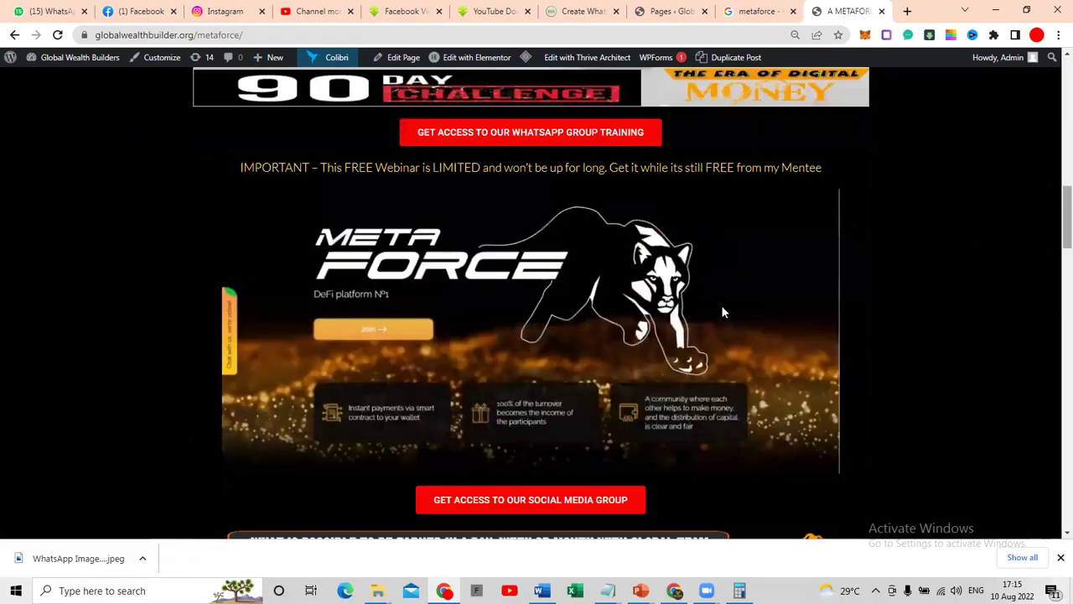
pyautogui.moveTo(377, 590)
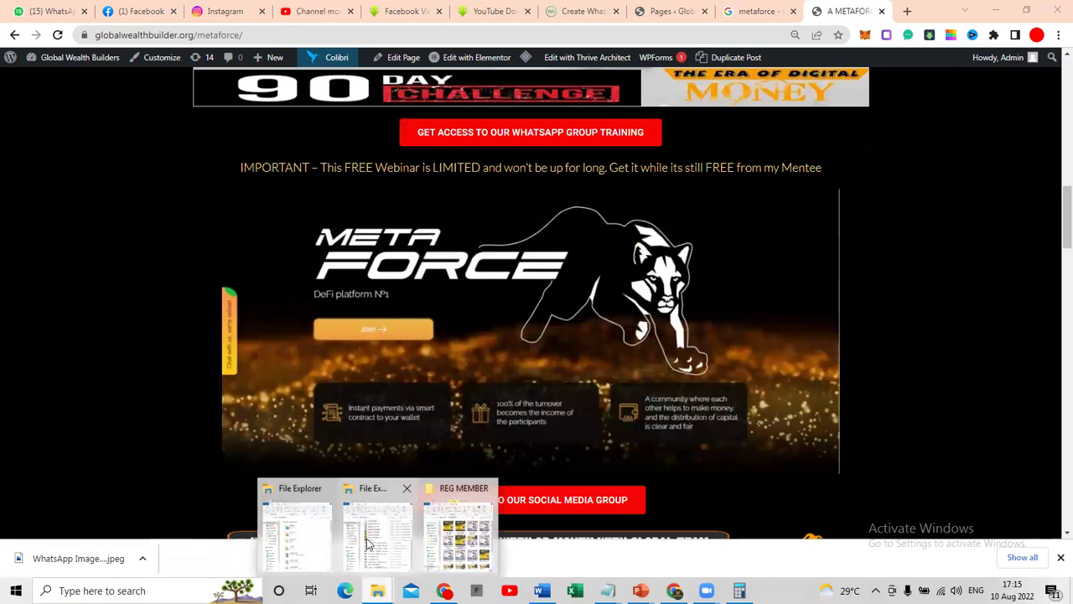
# Step: View Flyer Sample.jpg from the METAFORCE New folder in Photos, then close it
pyautogui.click(455, 520)
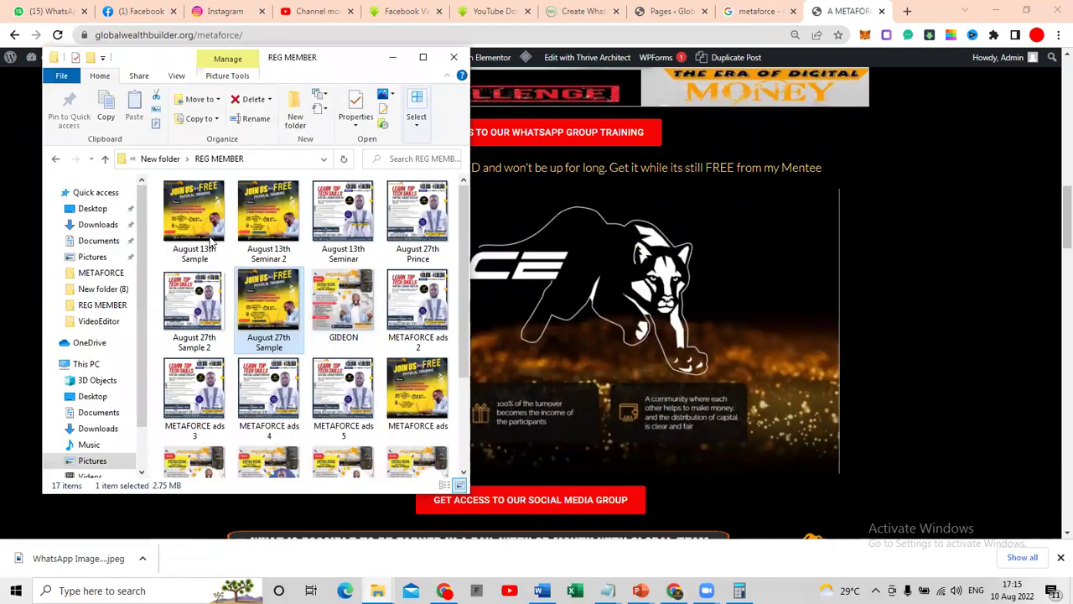
pyautogui.click(165, 159)
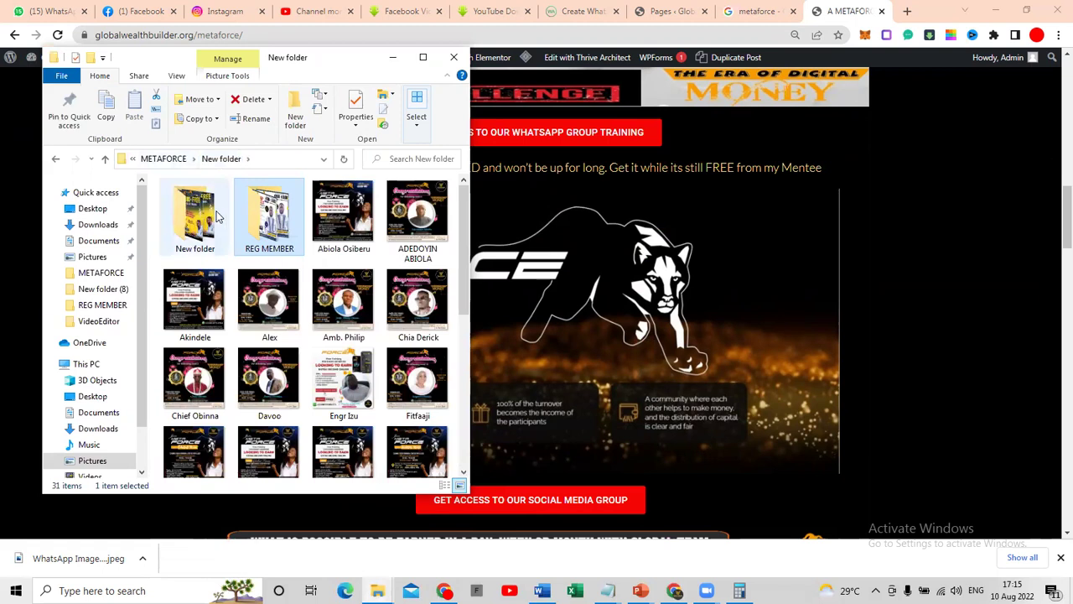
pyautogui.doubleClick(214, 217)
pyautogui.doubleClick(268, 290)
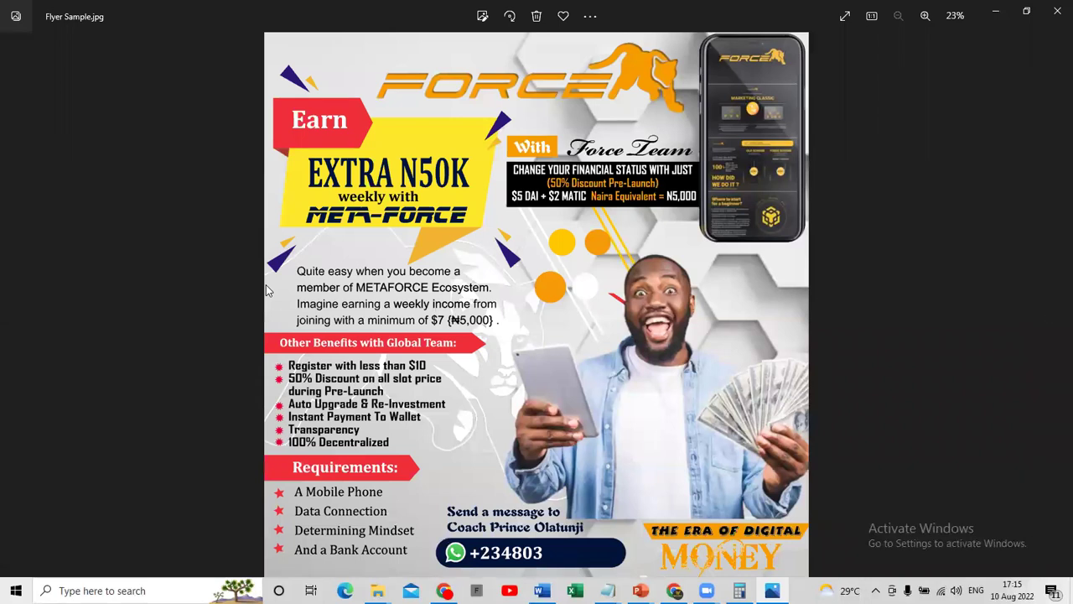
pyautogui.click(1053, 12)
pyautogui.hotkey('alt', 'Tab')
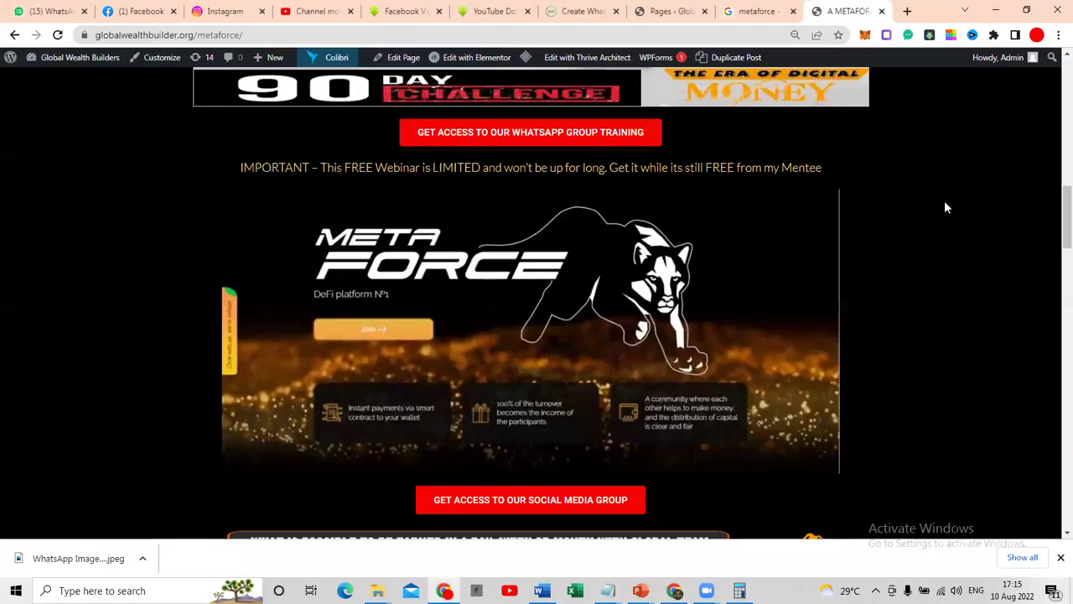
# Step: Check the FTN Seminar Message chat in WhatsApp Web for the WhatsApp Marketing YouTube link
pyautogui.hotkey('alt', 'Tab')
pyautogui.hotkey('alt', 'Tab')
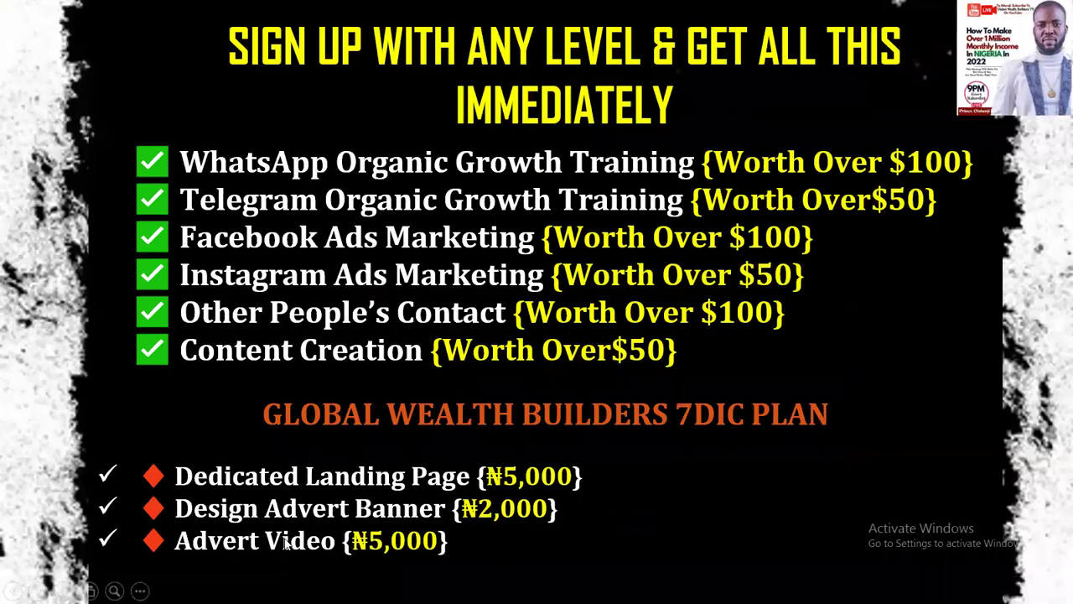
pyautogui.hotkey('alt', 'Tab')
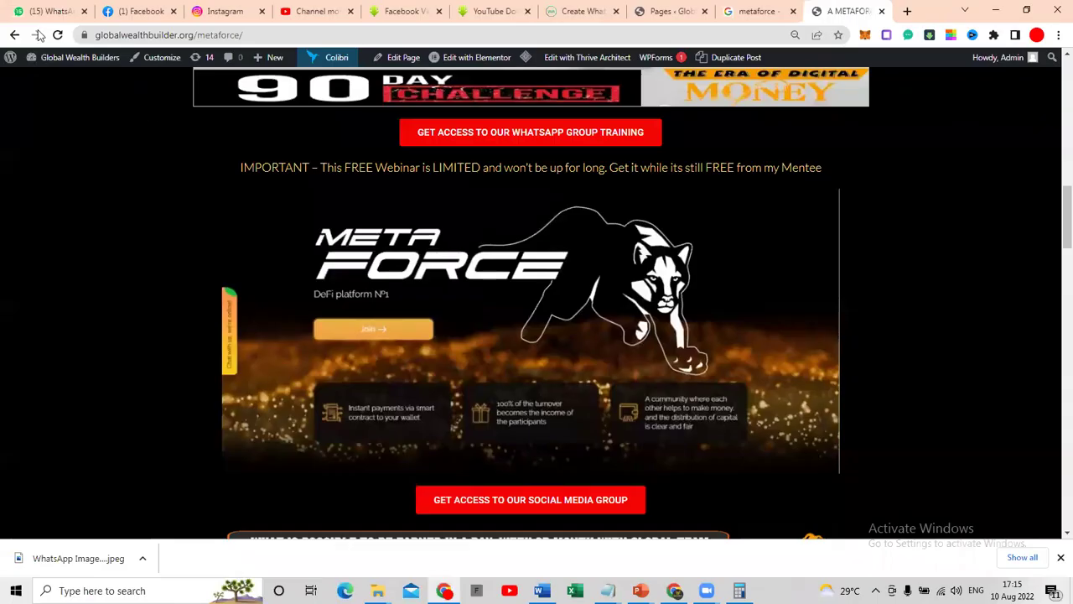
pyautogui.click(40, 11)
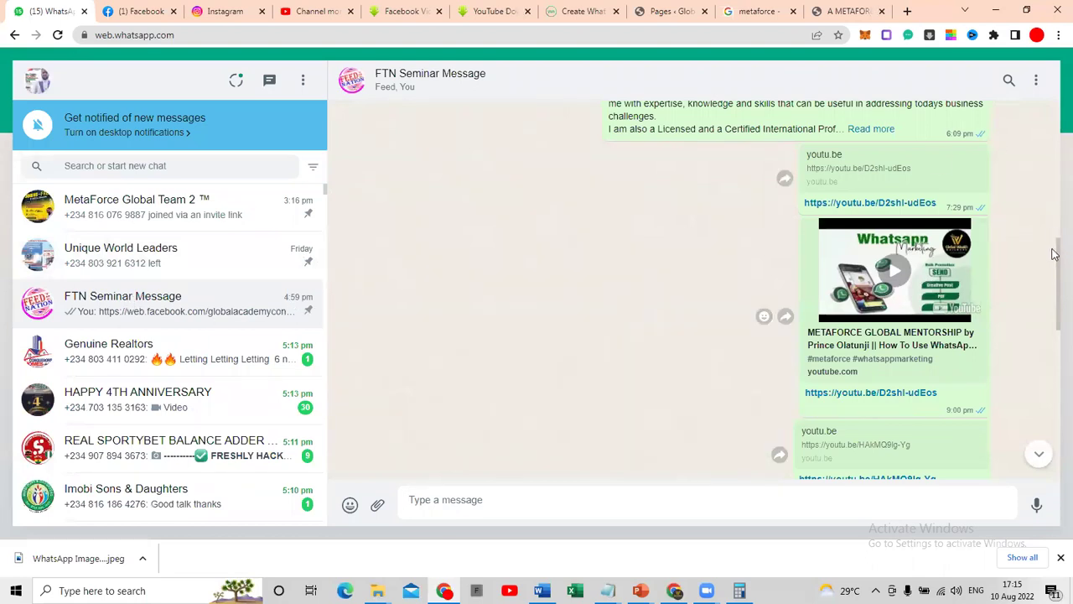
pyautogui.moveTo(1053, 264); pyautogui.dragTo(1053, 356)
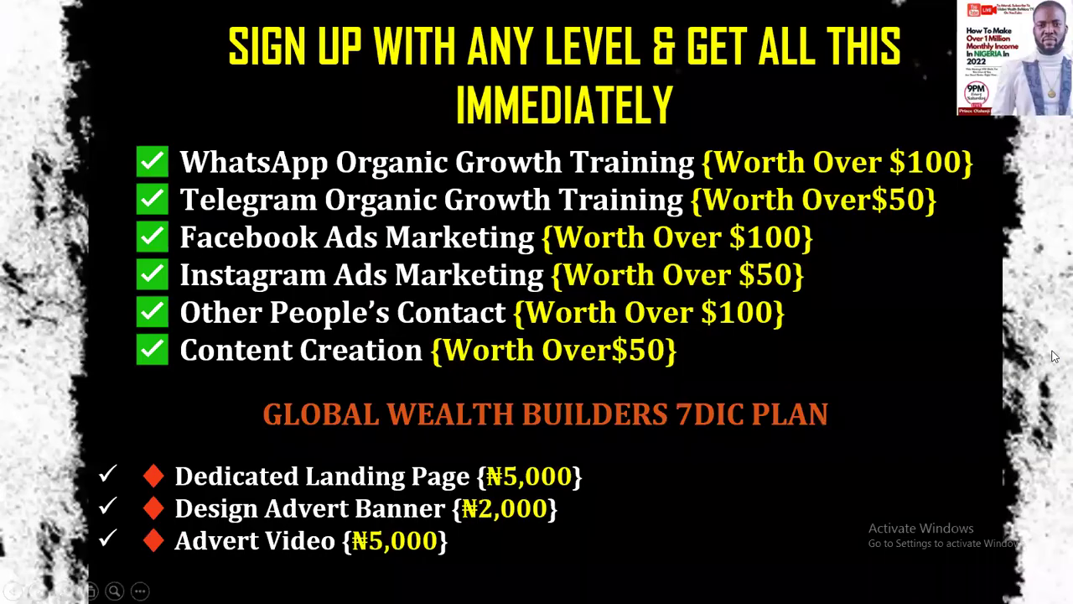